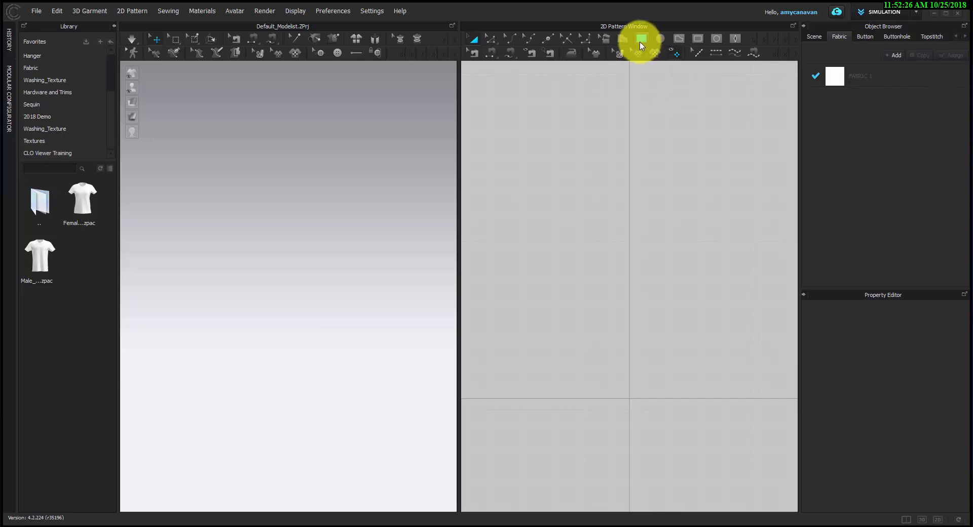
# - Create a square pattern piece 74 cm wide and 74 cm high
pyautogui.click(640, 40)
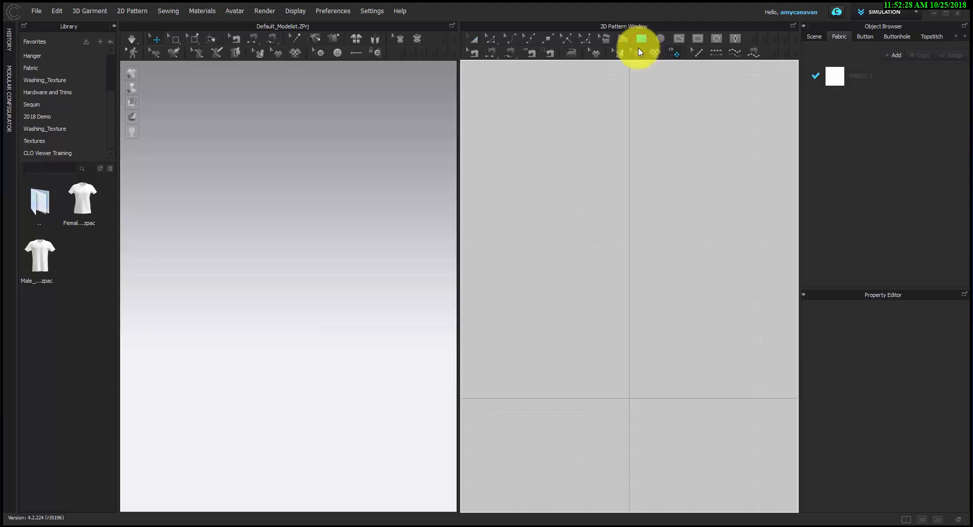
pyautogui.click(573, 263)
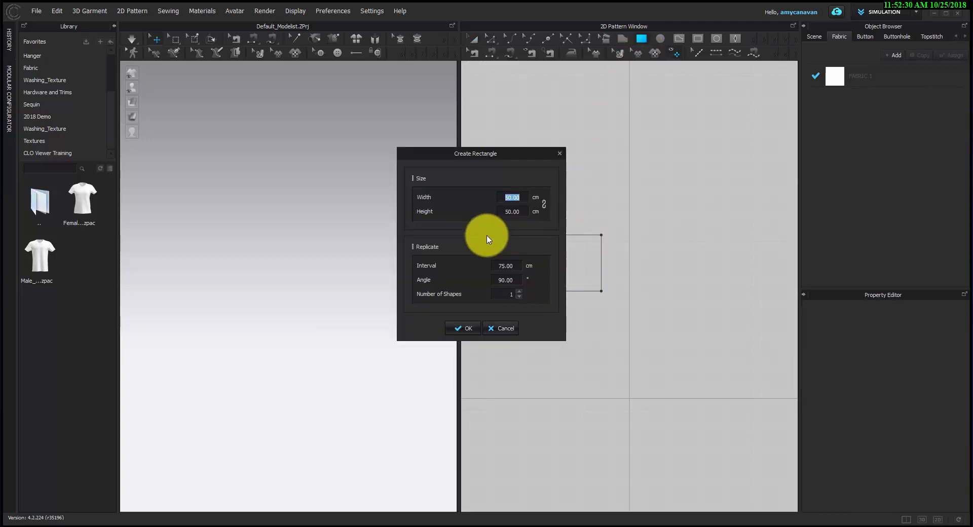
pyautogui.write('74')
pyautogui.click(501, 212)
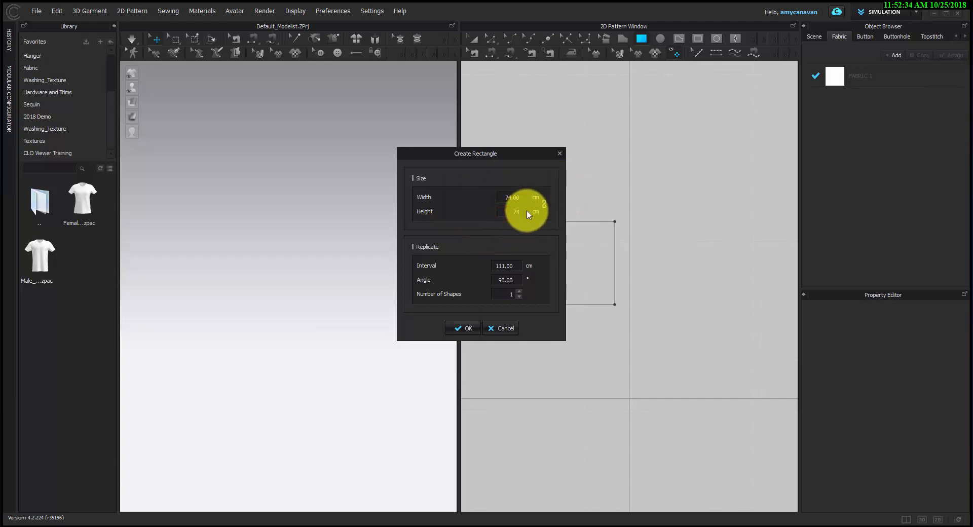
pyautogui.write('74')
pyautogui.moveTo(511, 156); pyautogui.dragTo(463, 166)
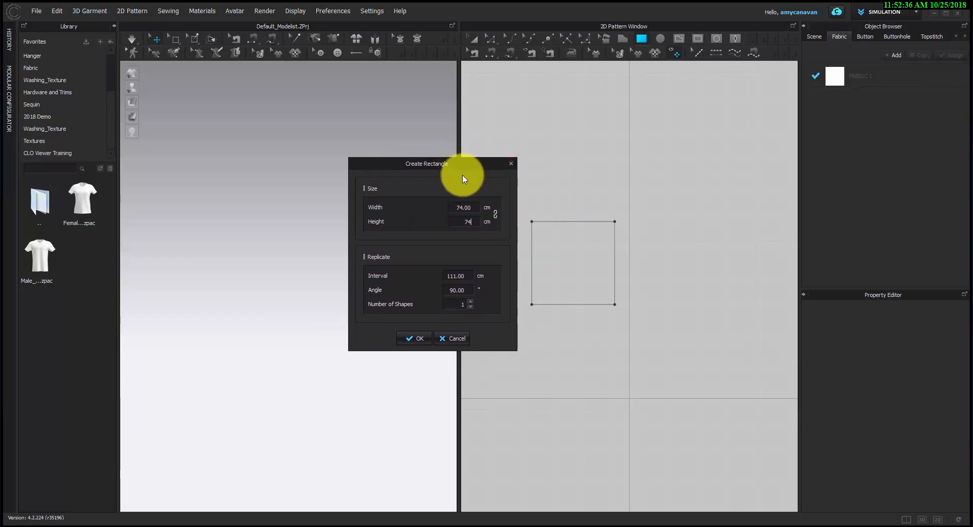
pyautogui.click(416, 338)
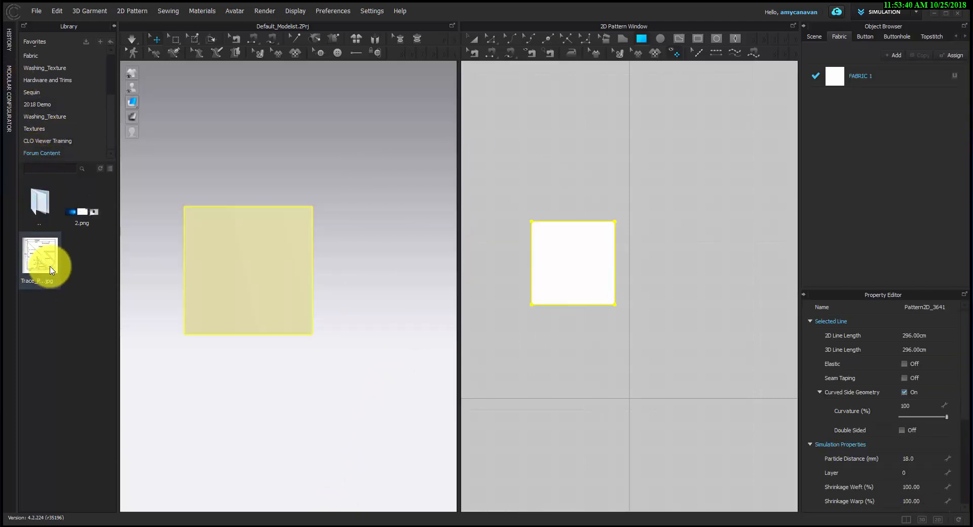
# - Apply the Trace_Patterns.jpg image from the library to the square pattern as a Texture map
pyautogui.moveTo(47, 265)
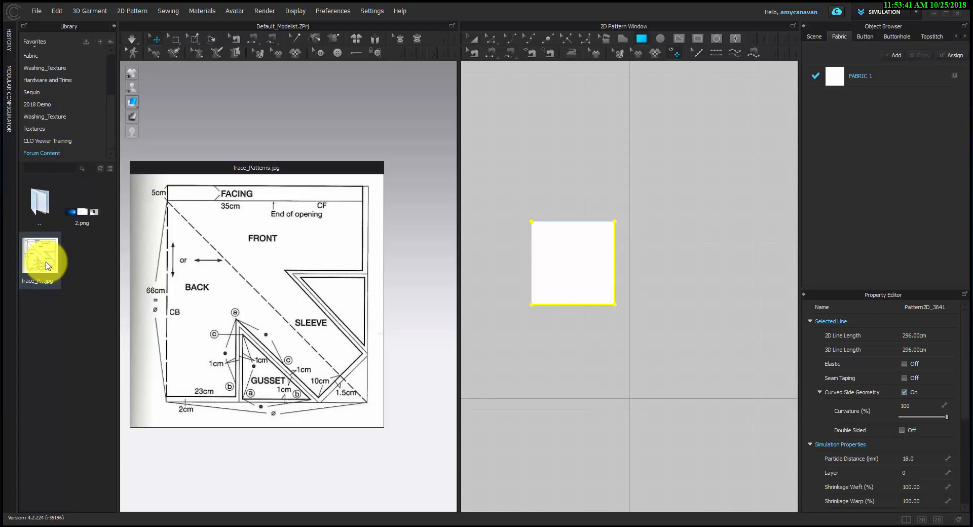
pyautogui.moveTo(47, 266); pyautogui.dragTo(549, 261)
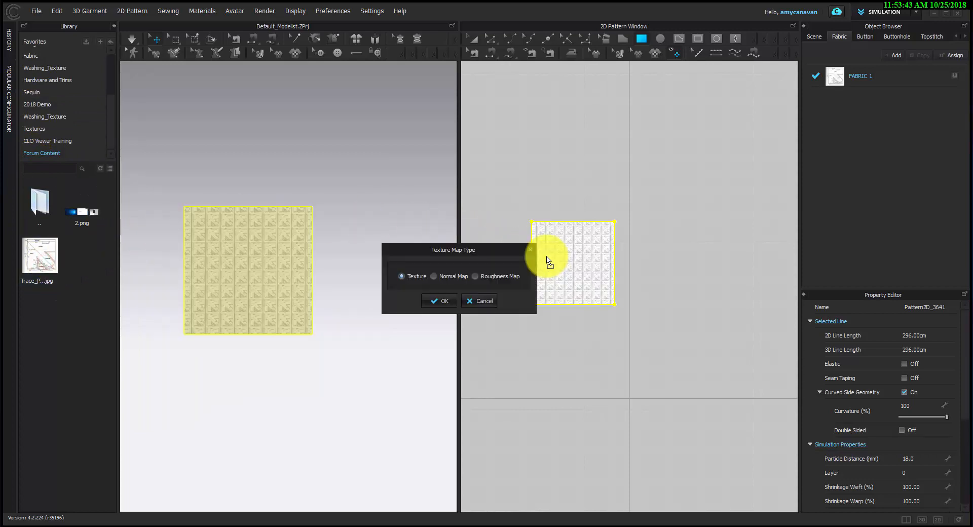
pyautogui.click(432, 302)
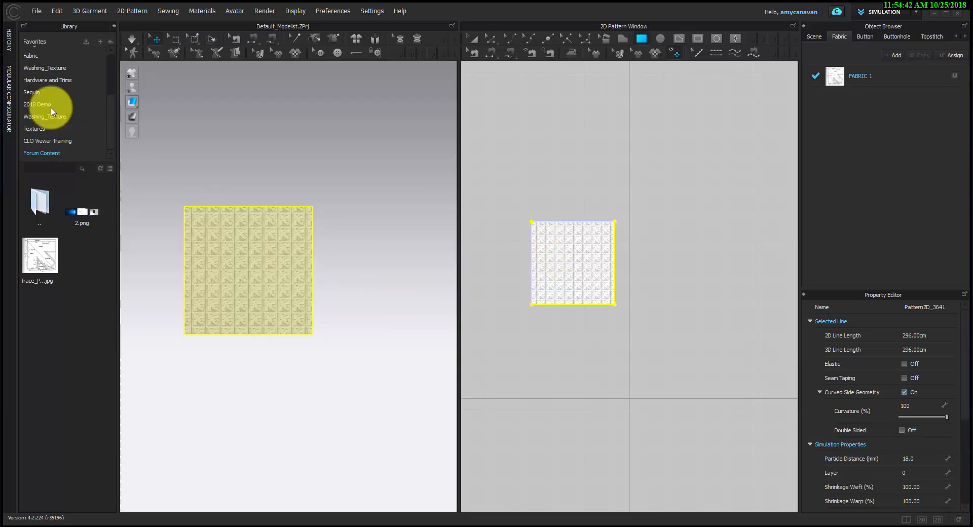
# - Draw a vertical 66 cm internal line near the square's left edge and align its lower end with the bottom edge
pyautogui.scroll(4, 549, 256)
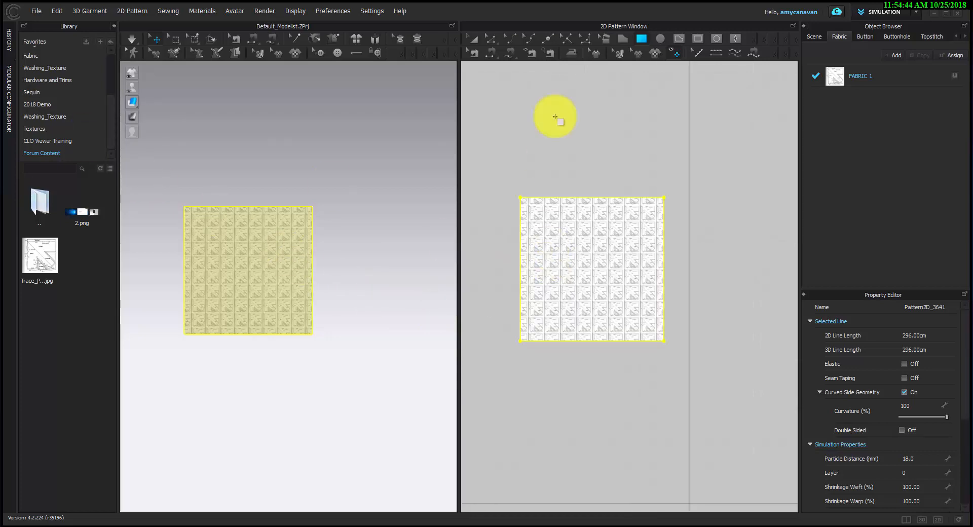
pyautogui.click(679, 40)
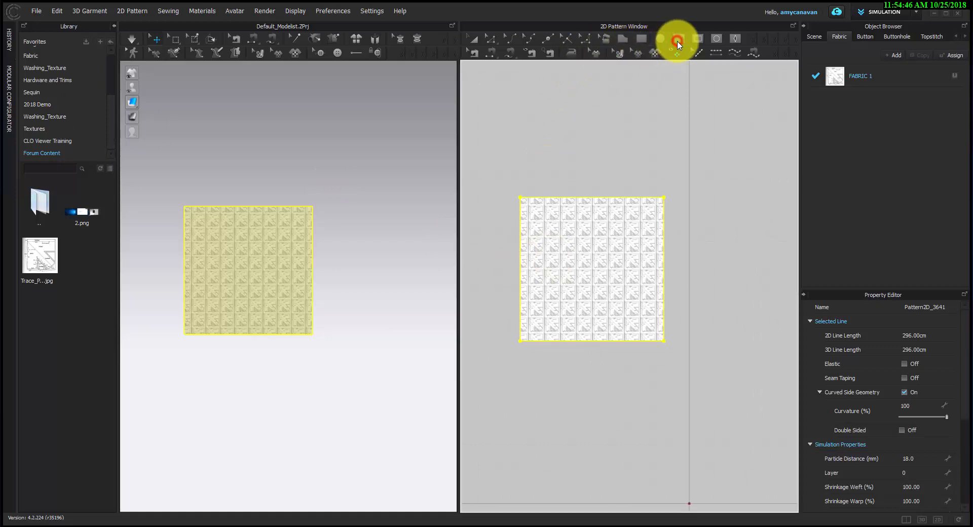
pyautogui.scroll(5, 532, 202)
pyautogui.scroll(-3, 528, 200)
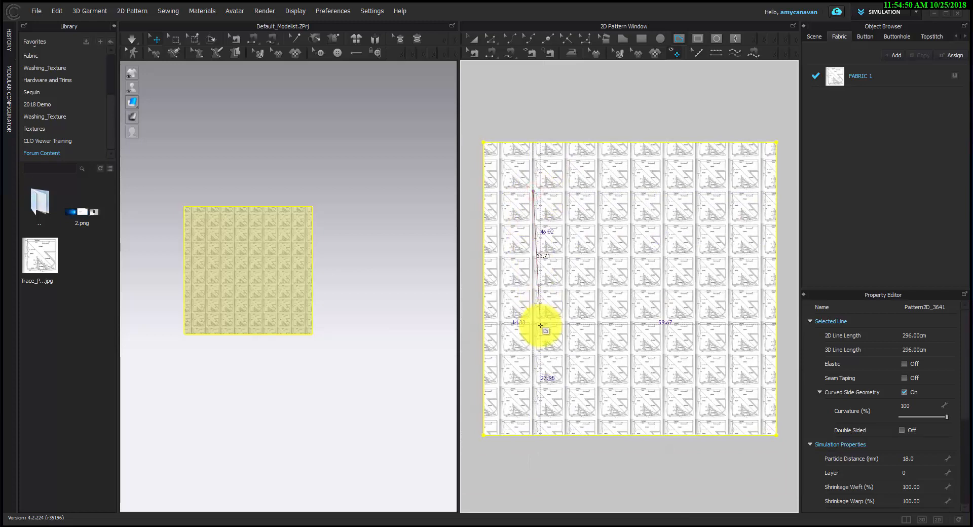
pyautogui.rightClick(533, 382)
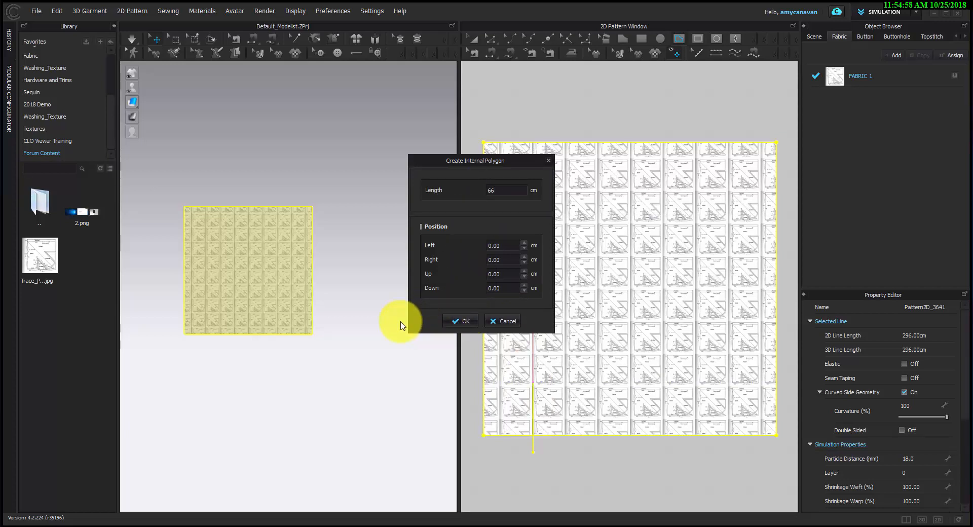
pyautogui.click(463, 321)
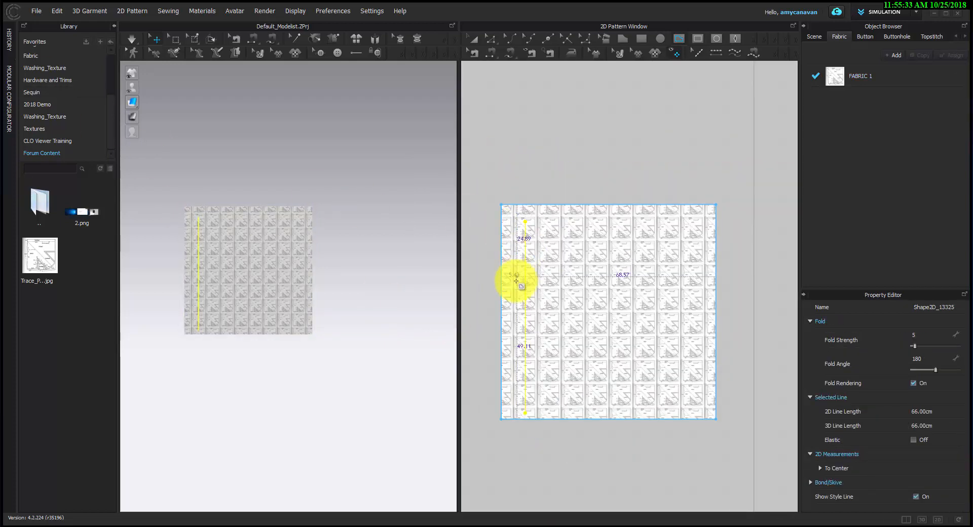
pyautogui.click(472, 38)
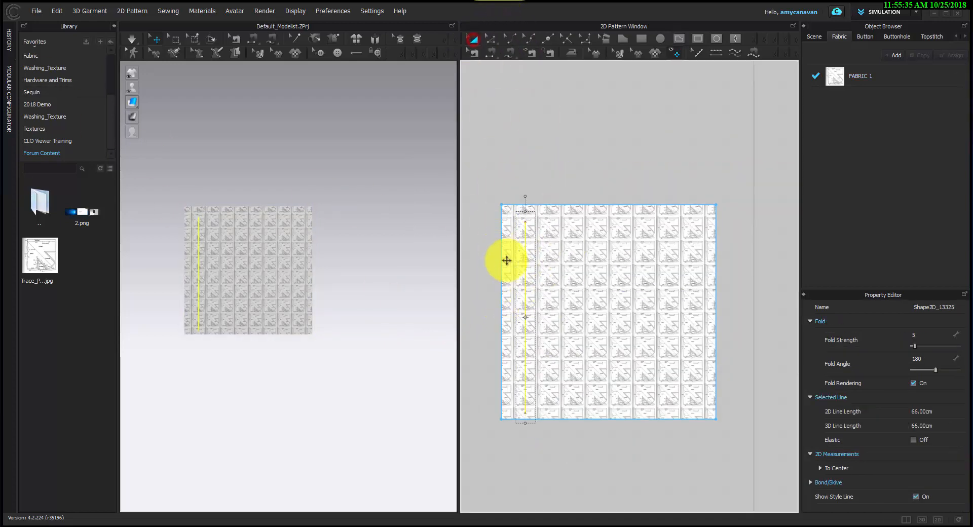
pyautogui.scroll(5, 507, 260)
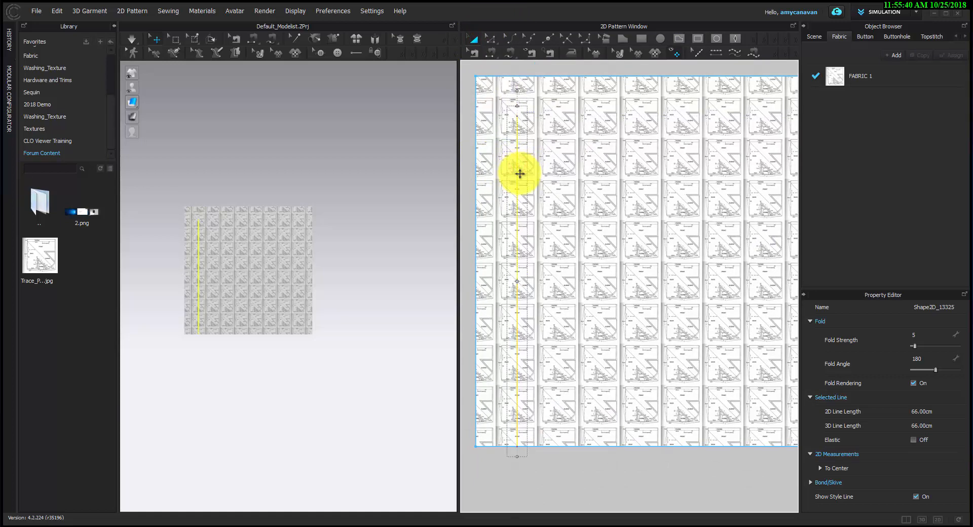
# - Enlarge and reposition the image texture so one copy fills the square, matching its 66 cm back line to the reference line
pyautogui.click(620, 53)
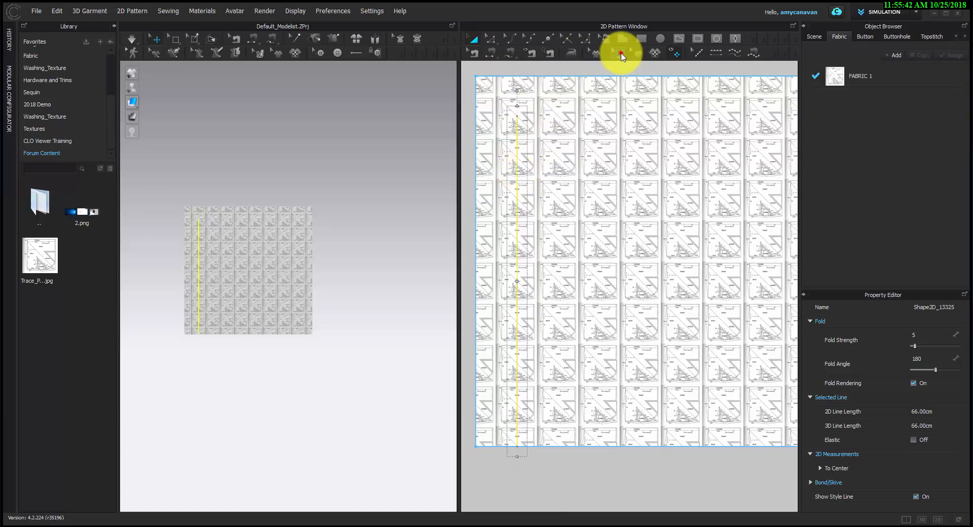
pyautogui.click(594, 224)
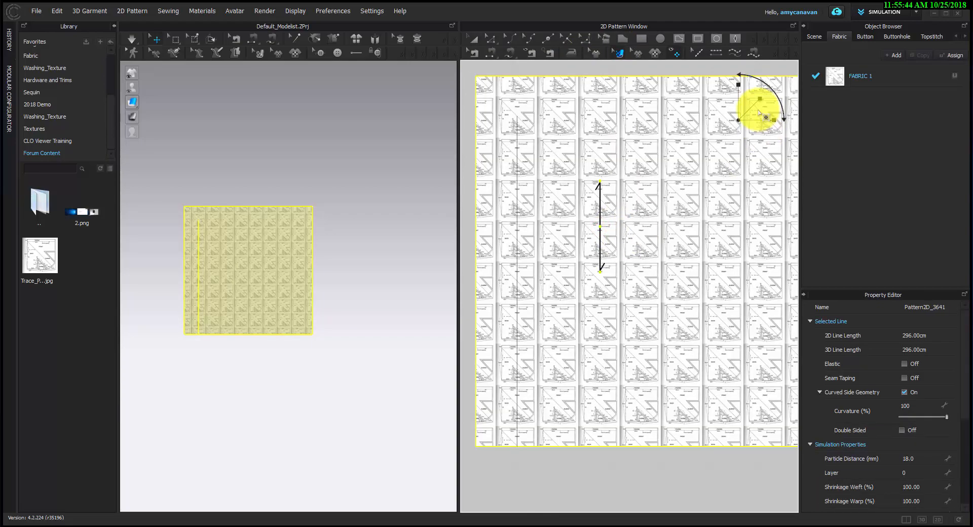
pyautogui.moveTo(758, 95); pyautogui.dragTo(871, 2)
pyautogui.moveTo(649, 273); pyautogui.dragTo(478, 176)
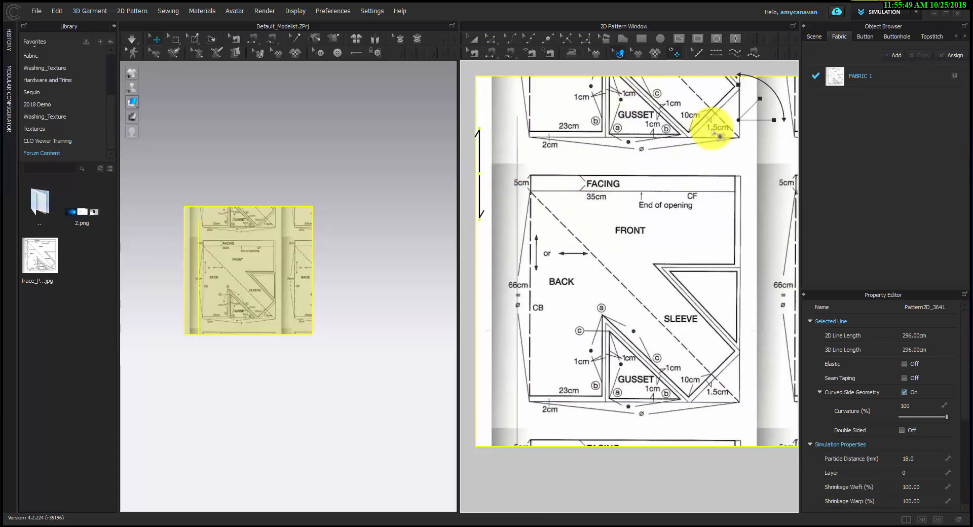
pyautogui.moveTo(751, 106)
pyautogui.mouseDown()
pyautogui.moveTo(784, 70)
pyautogui.moveTo(758, 90)
pyautogui.mouseUp()
pyautogui.moveTo(617, 327); pyautogui.dragTo(580, 227)
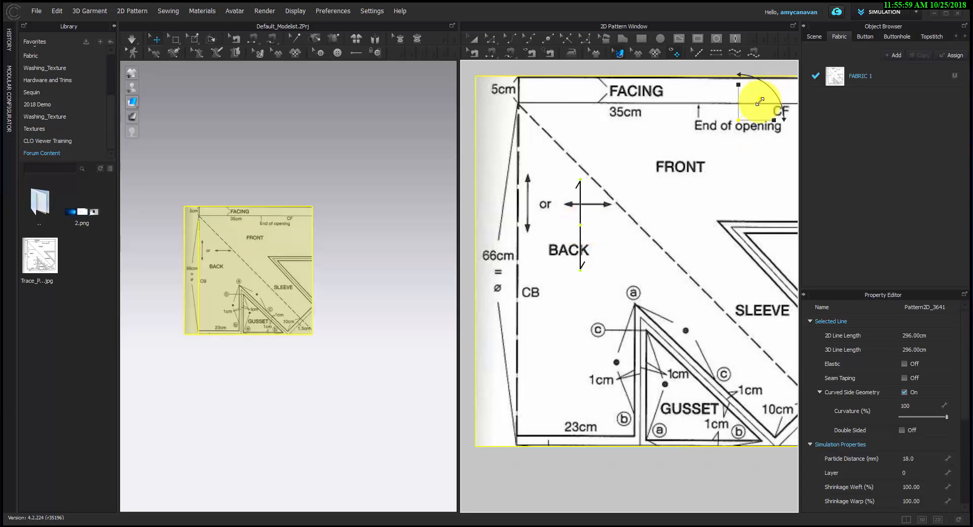
pyautogui.moveTo(756, 103); pyautogui.dragTo(750, 105)
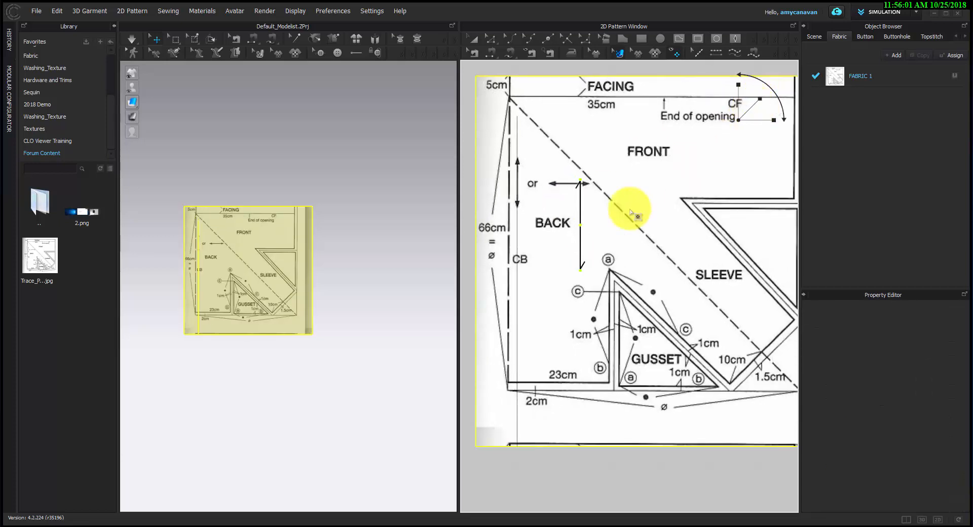
pyautogui.moveTo(634, 222); pyautogui.dragTo(653, 280)
# - Lock the fabric texture's aspect ratio, set its height to 74 cm and reposition the image against the reference line
pyautogui.click(819, 447)
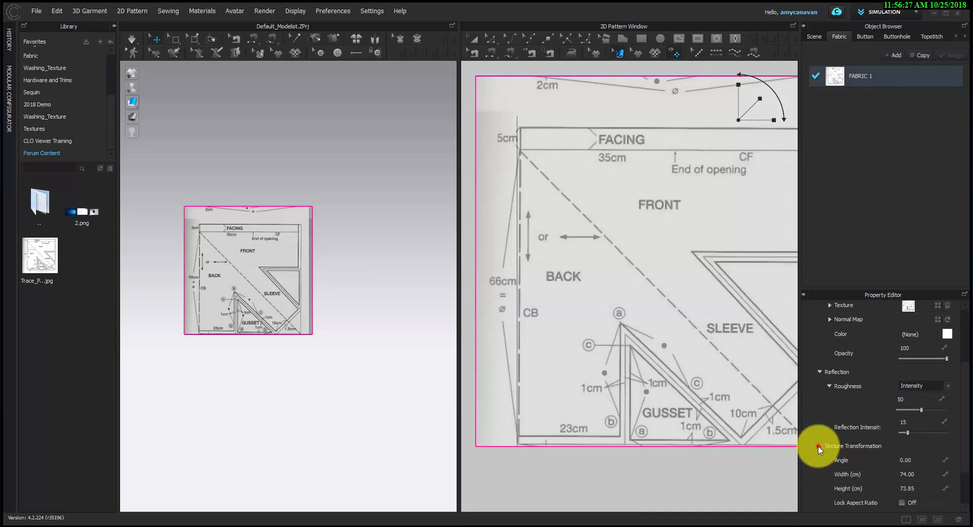
pyautogui.scroll(-2, 880, 426)
pyautogui.click(900, 446)
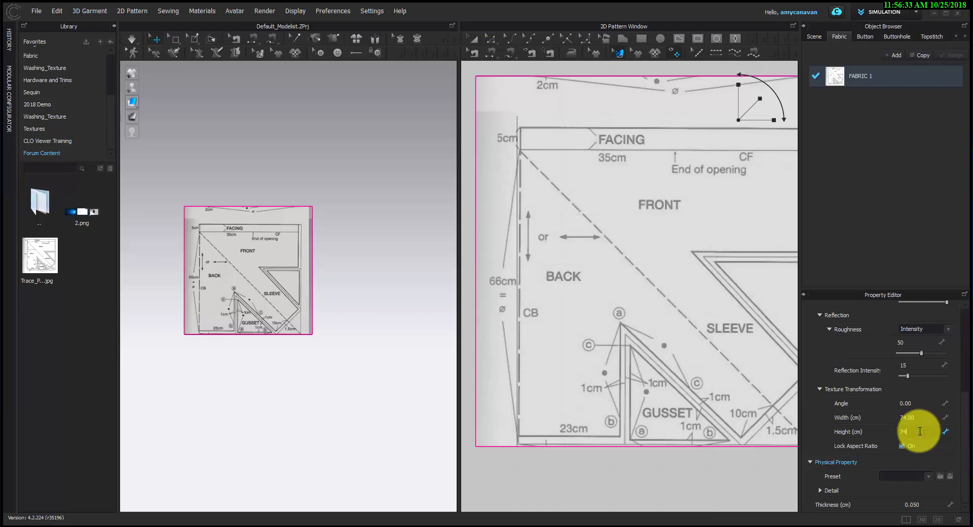
pyautogui.press('Return')
pyautogui.click(606, 328)
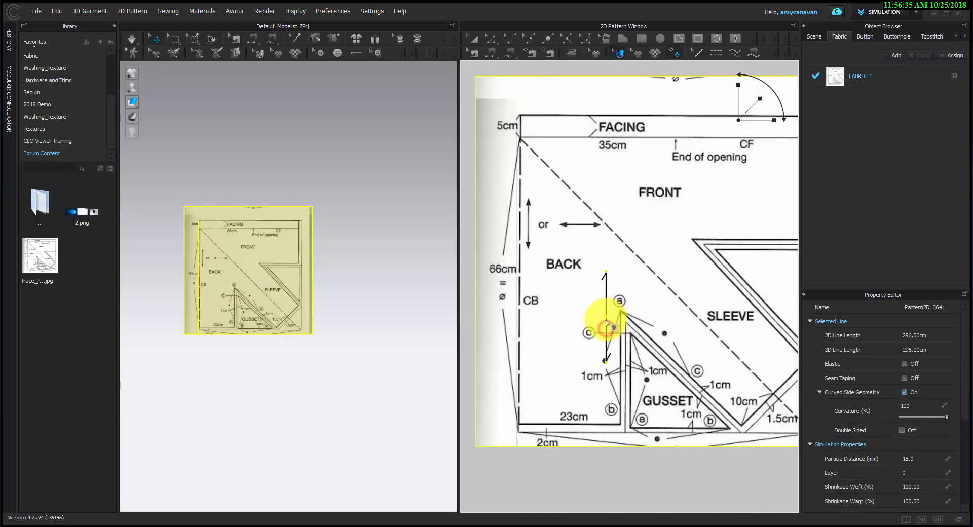
# - Set the fabric texture's height to 76 cm and realign the image with the reference line
pyautogui.click(835, 75)
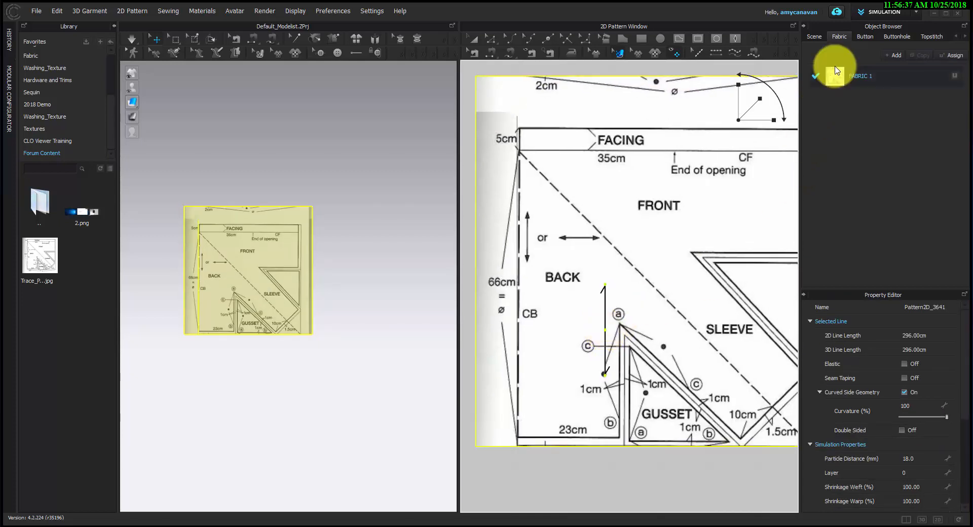
pyautogui.click(920, 429)
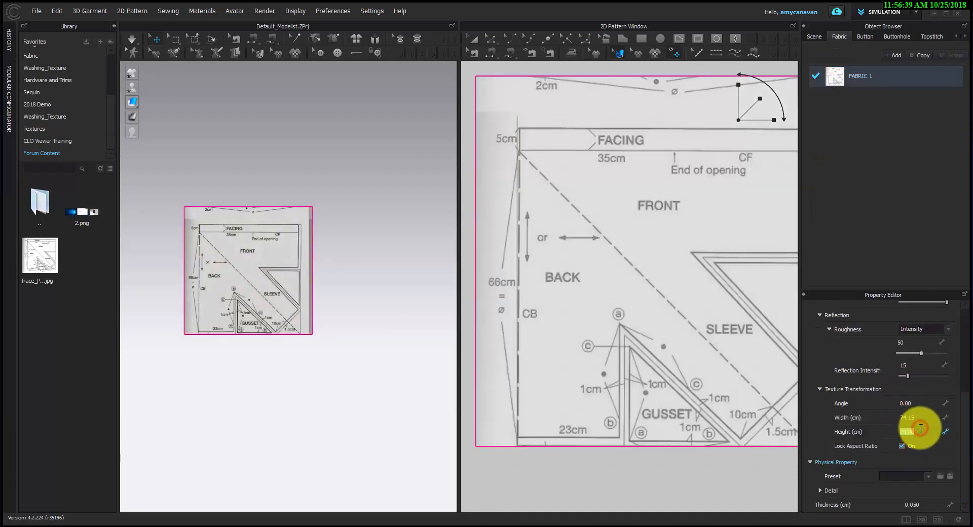
pyautogui.write('76')
pyautogui.press('Return')
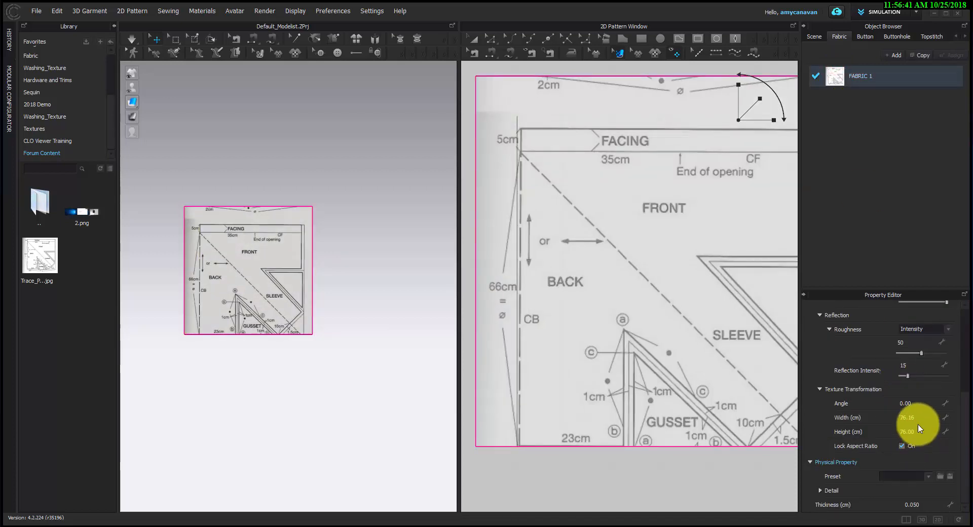
pyautogui.click(676, 335)
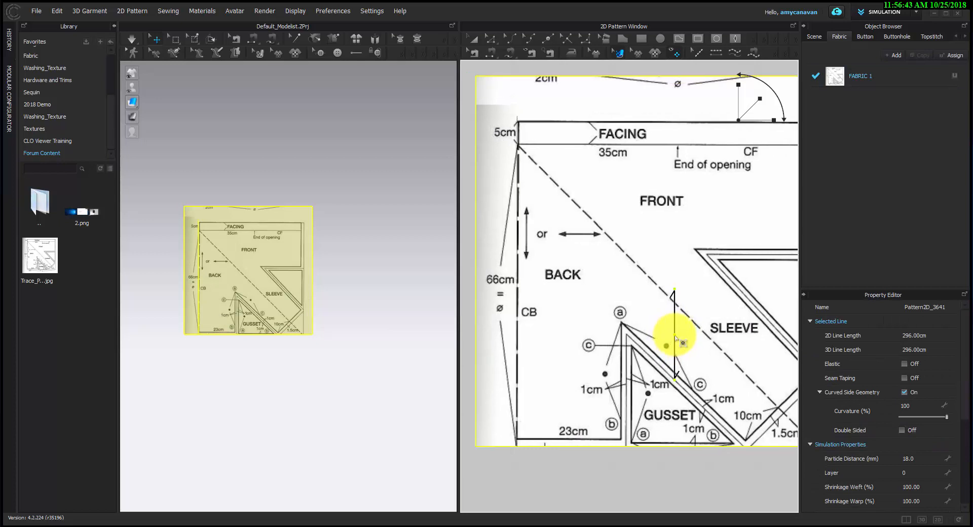
# - Set the fabric texture's width to 77 cm and shift the image to match the reference line
pyautogui.click(841, 77)
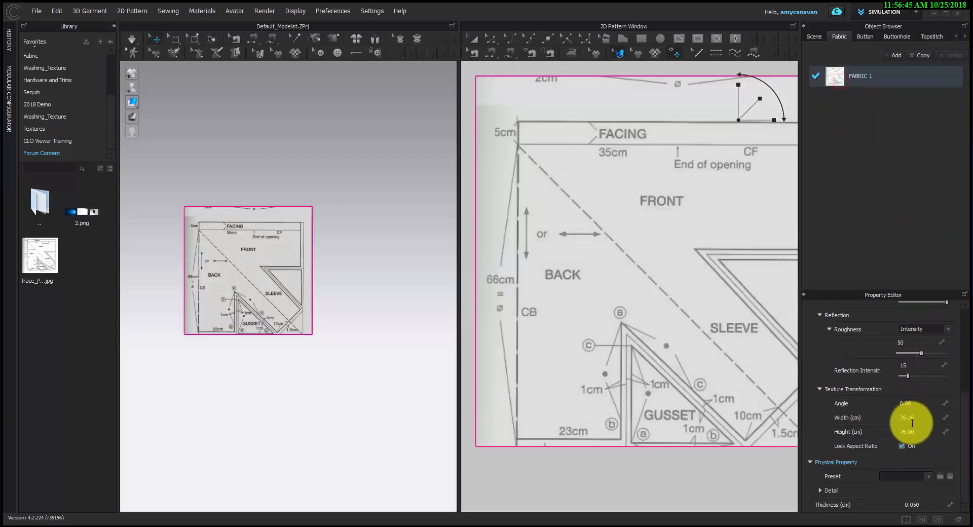
pyautogui.write('77')
pyautogui.press('Return')
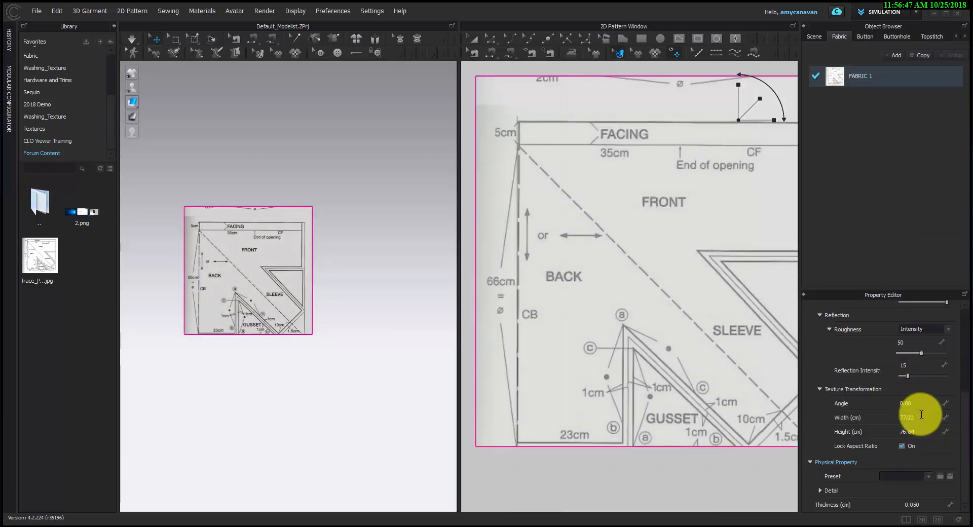
pyautogui.click(638, 286)
pyautogui.moveTo(639, 274); pyautogui.dragTo(639, 283)
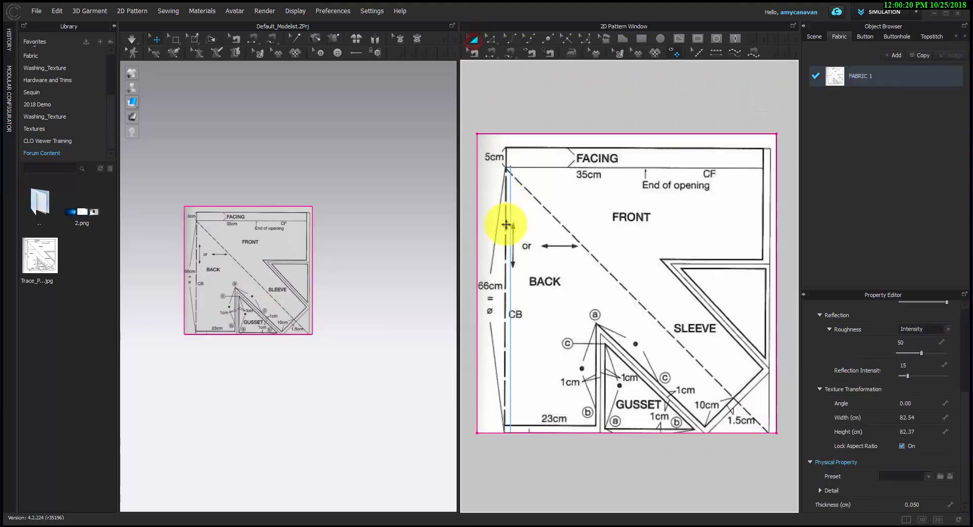
# - Delete the vertical 66 cm reference line from the square pattern
pyautogui.click(511, 223)
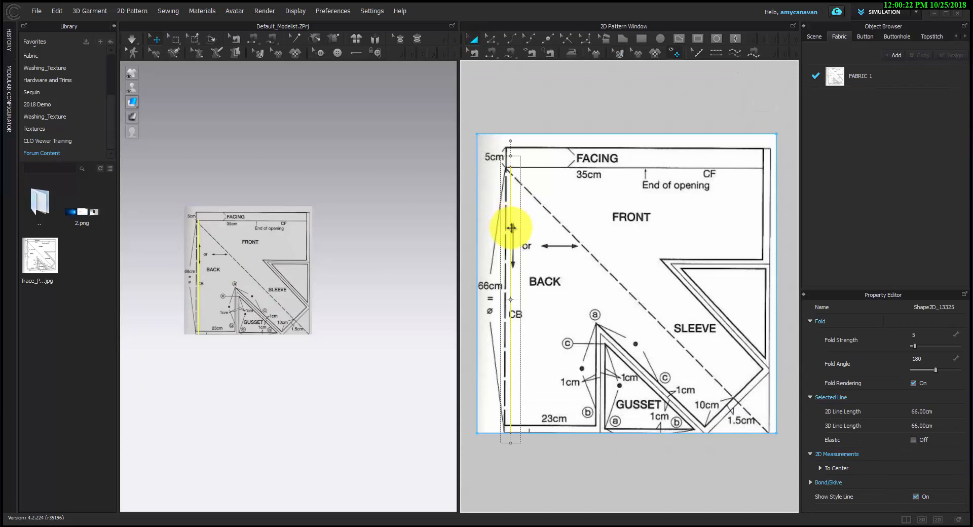
pyautogui.click(527, 238)
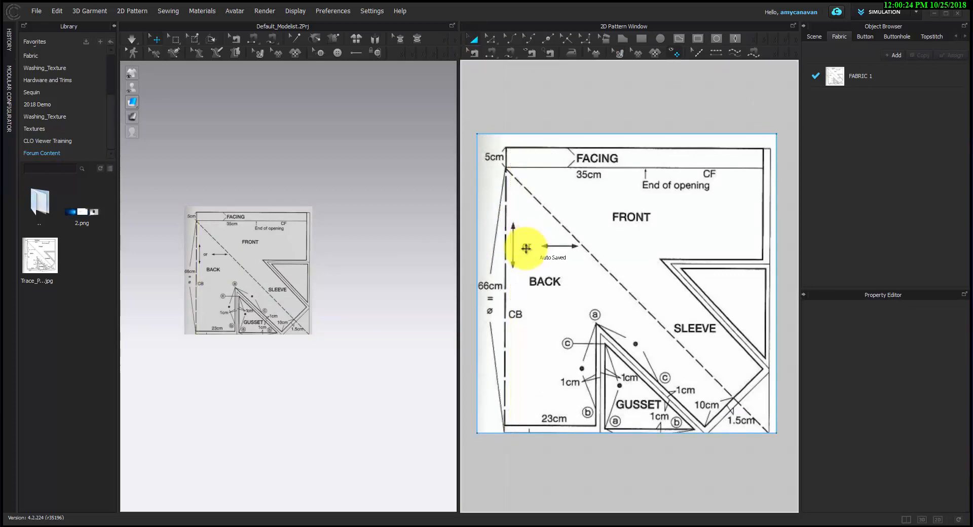
# - Trace an internal line of about 207 cm along the draft's centre back, upper facing edge and opposite outer edge, ending at the lower edge
pyautogui.click(505, 432)
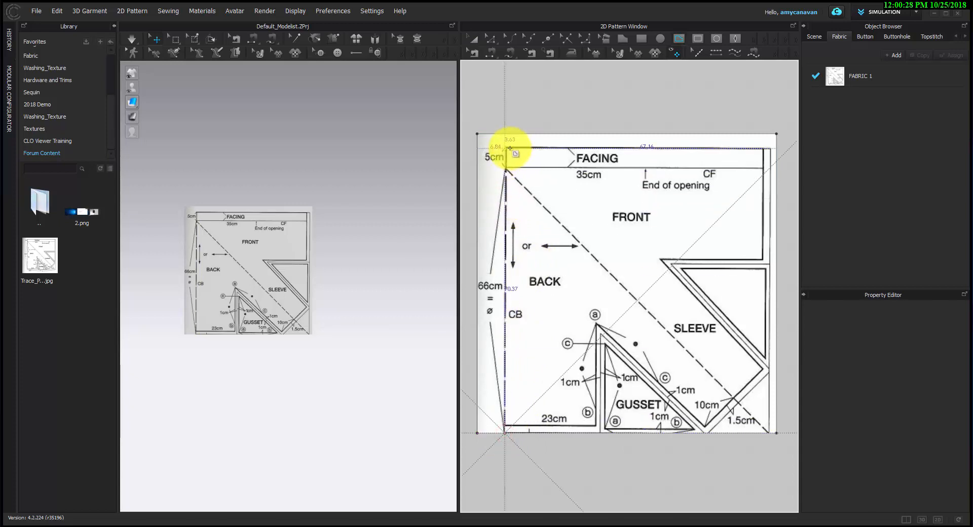
pyautogui.click(508, 147)
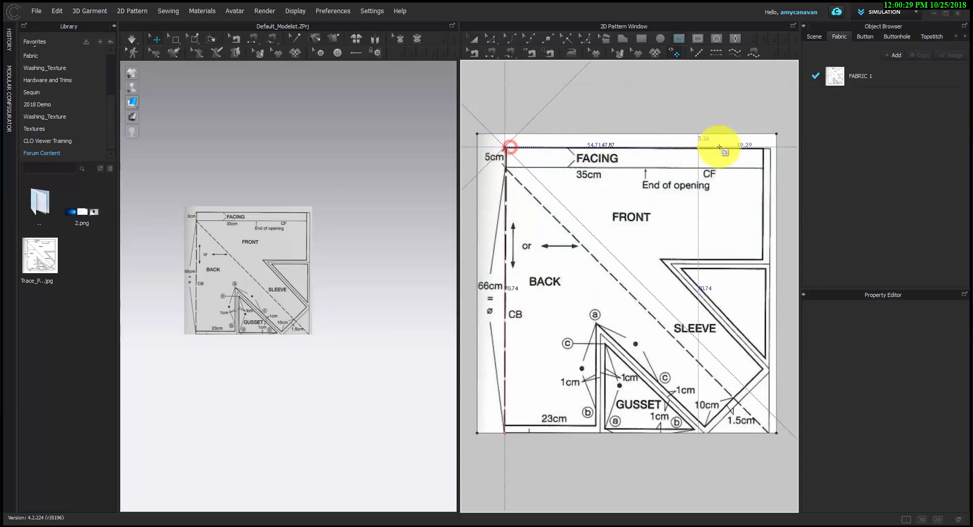
pyautogui.click(770, 148)
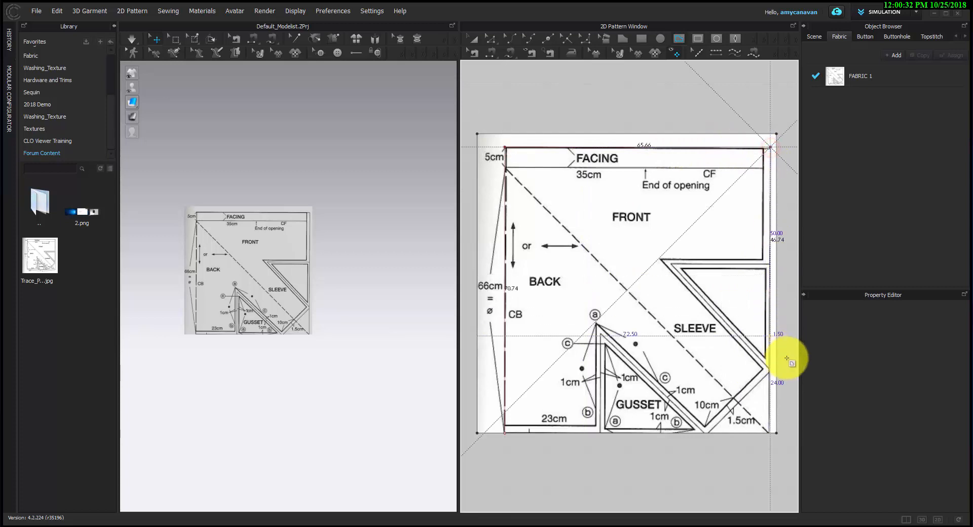
pyautogui.doubleClick(785, 434)
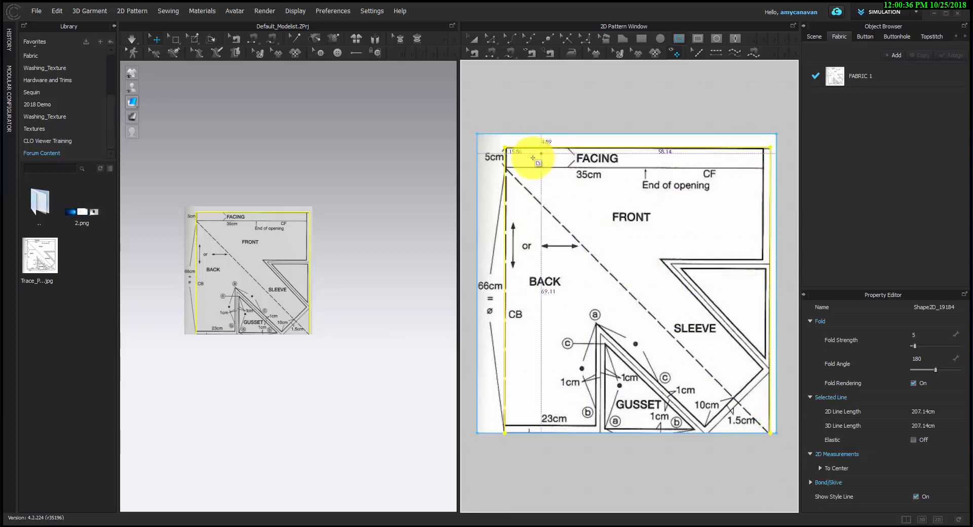
# - Trace the facing's lower line, about 65.7 cm long, and the dashed diagonal of about 92.9 cm to the draft's lower outer corner
pyautogui.click(506, 168)
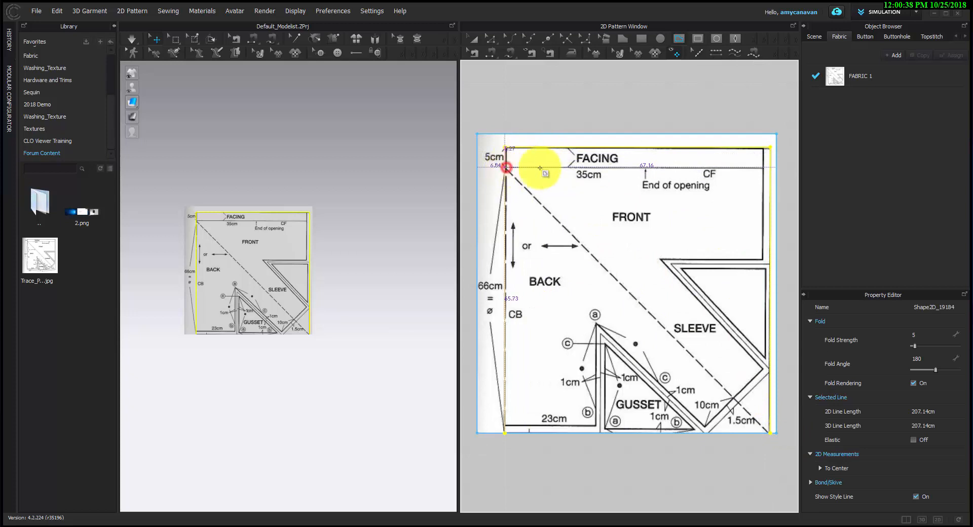
pyautogui.doubleClick(770, 172)
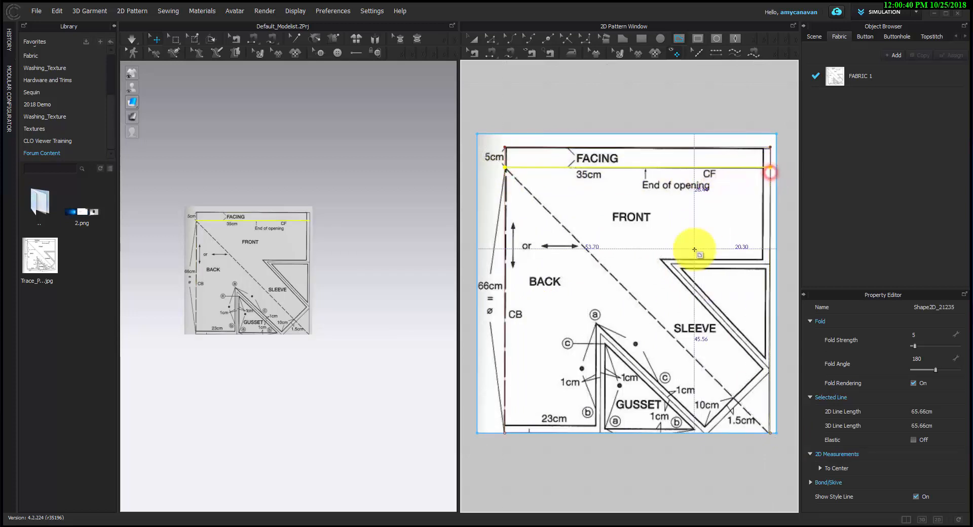
pyautogui.click(507, 168)
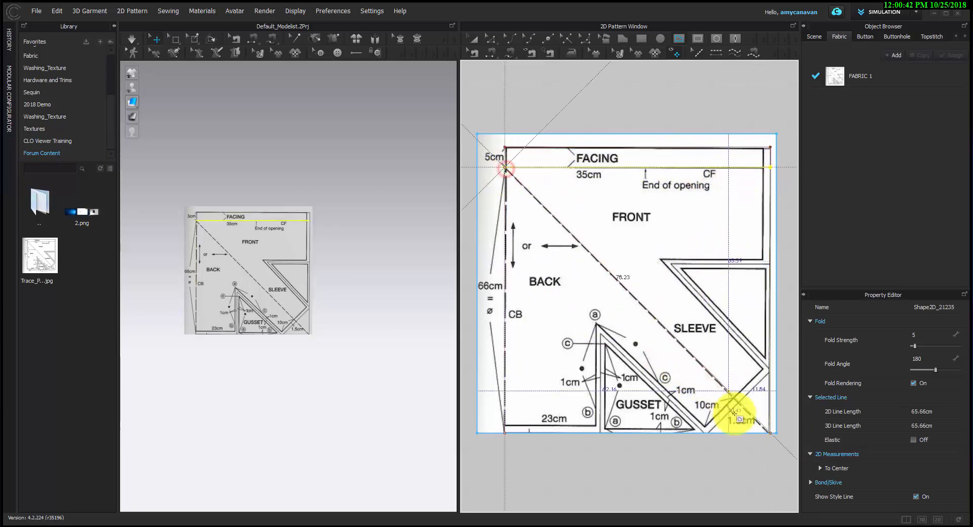
pyautogui.doubleClick(769, 433)
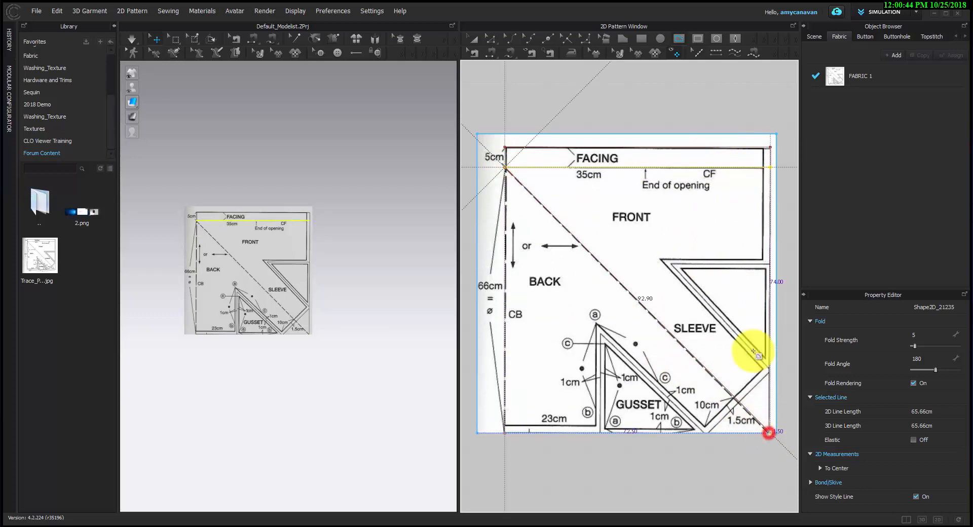
# - Trace the cutting line between front and sleeve as an internal line of about 59.8 cm, with its corner at the underarm
pyautogui.click(769, 264)
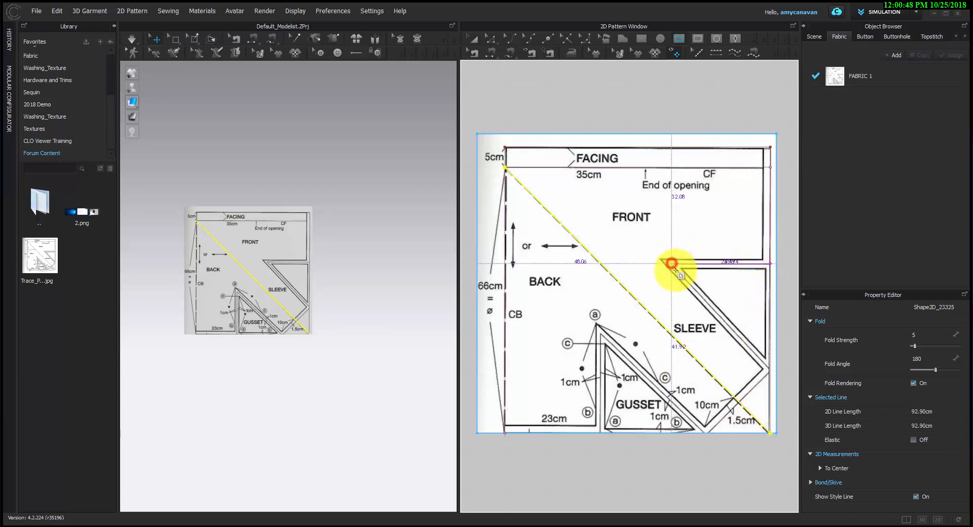
pyautogui.click(672, 263)
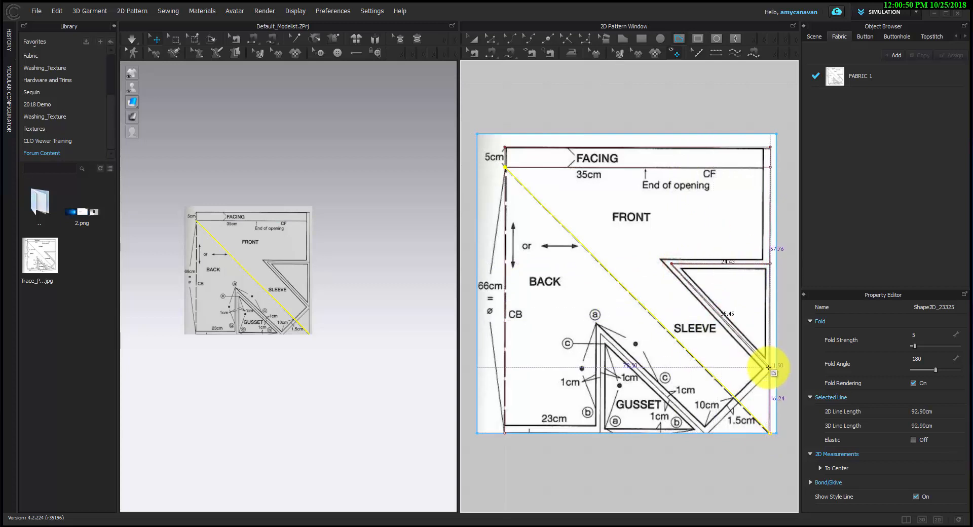
pyautogui.scroll(4, 769, 367)
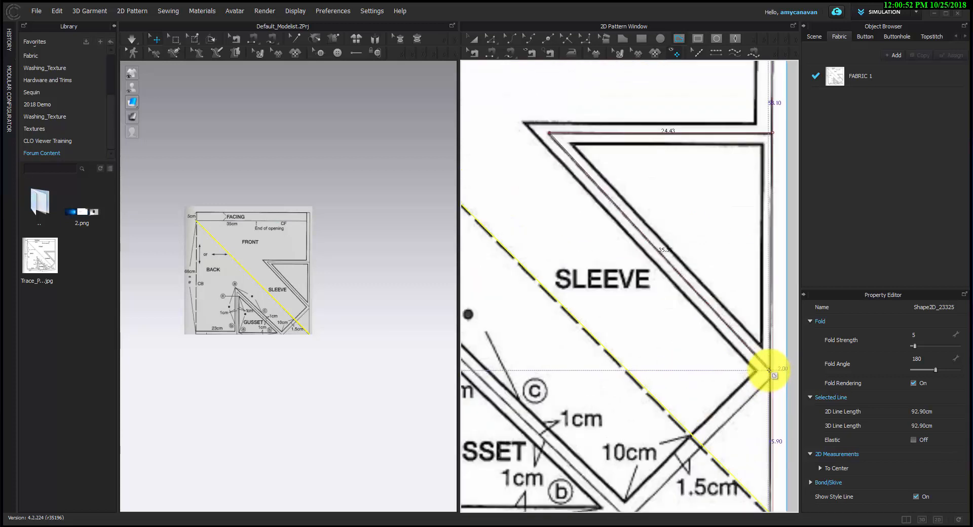
pyautogui.doubleClick(769, 369)
pyautogui.scroll(-4, 769, 373)
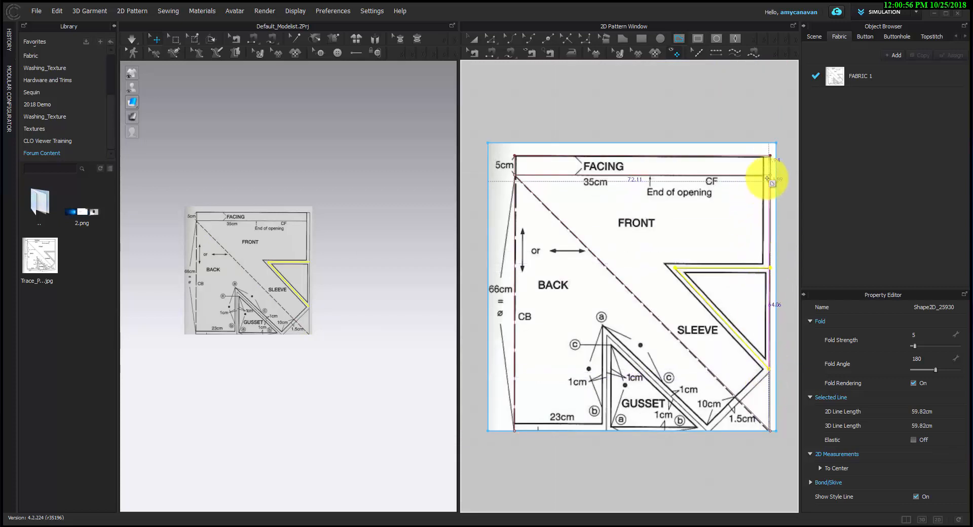
# - Start the seam outline at the facing's upper corner, tracing the front edge, the underarm notch and the upper sleeve edge to the sleeve hem corner
pyautogui.click(762, 155)
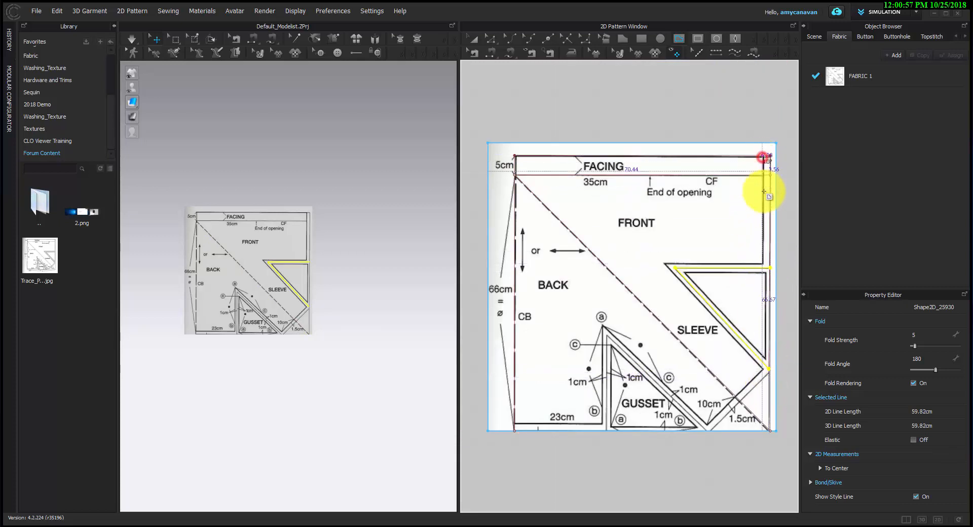
pyautogui.click(763, 263)
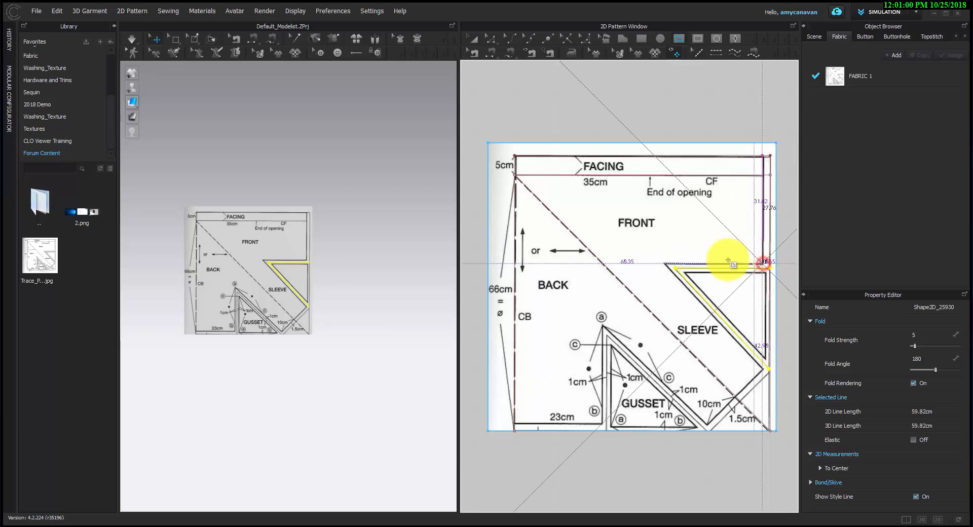
pyautogui.click(665, 264)
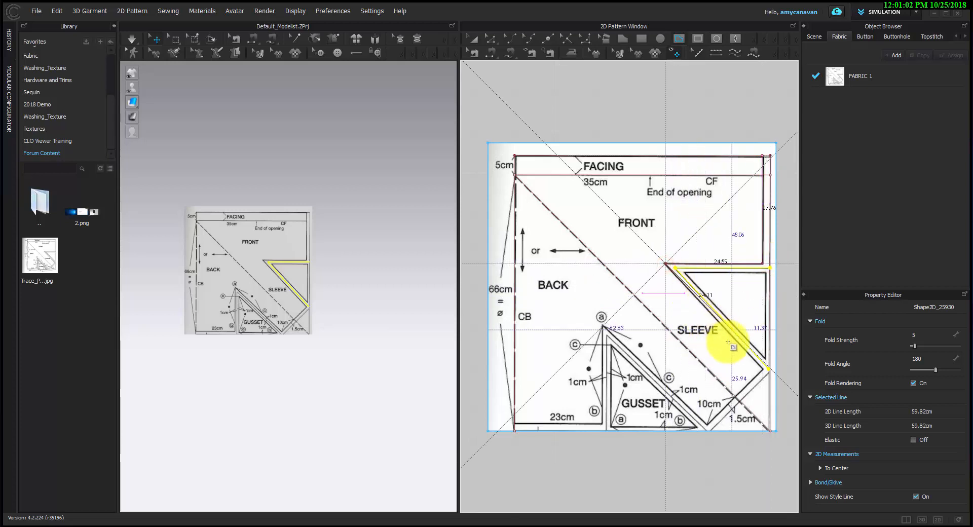
pyautogui.scroll(3, 755, 367)
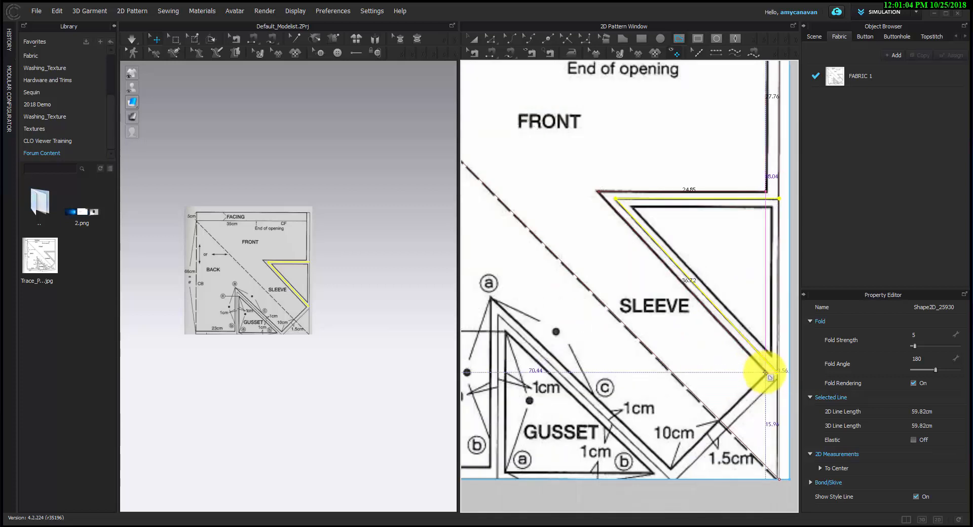
pyautogui.scroll(4, 767, 374)
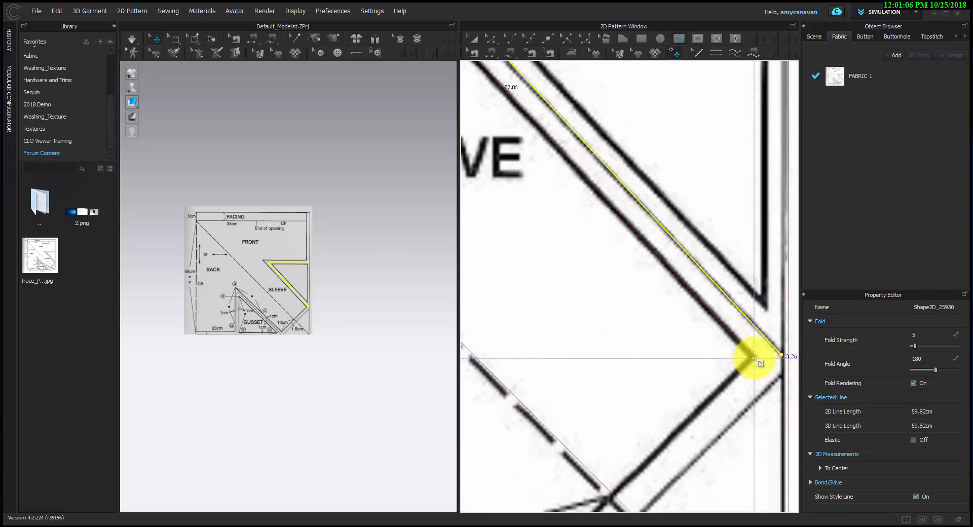
pyautogui.scroll(2, 752, 356)
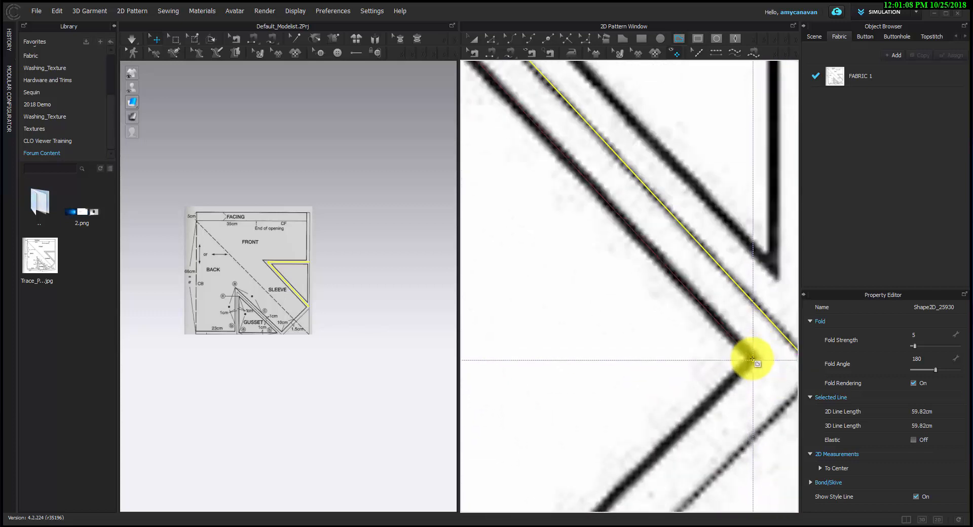
pyautogui.click(752, 358)
# - Continue the seam outline along the 20 cm sleeve hem and lower sleeve edge to gusset point a, and down to point b
pyautogui.scroll(-4, 751, 358)
pyautogui.moveTo(640, 395); pyautogui.dragTo(681, 240, button='middle')
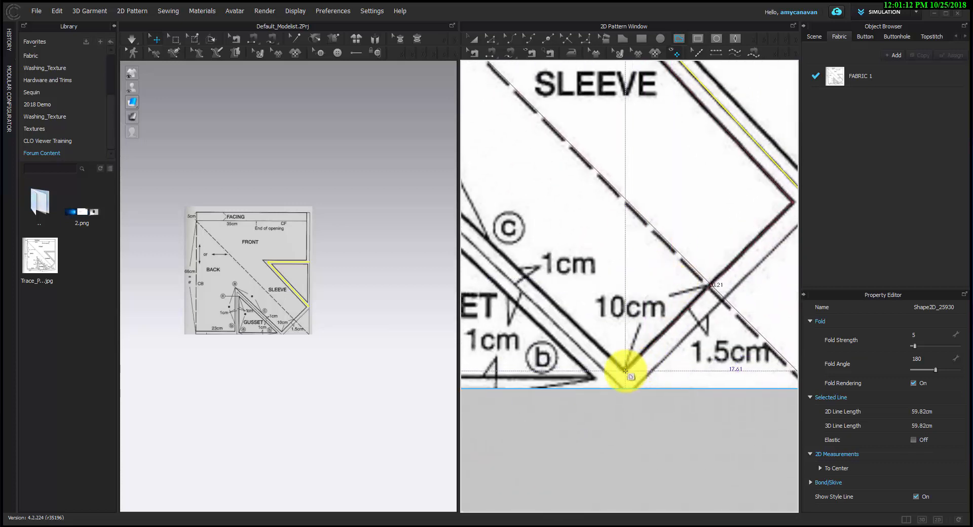
pyautogui.scroll(2, 625, 371)
pyautogui.scroll(-4, 626, 371)
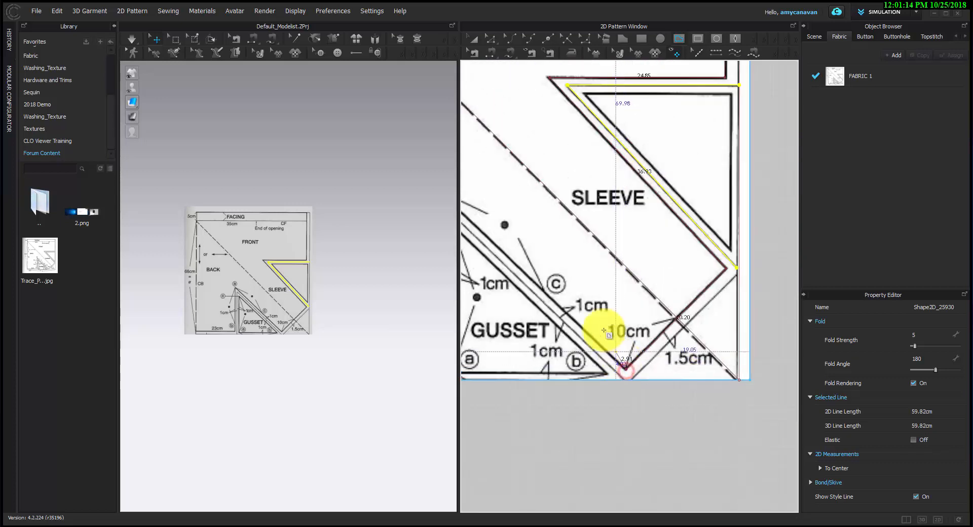
pyautogui.moveTo(585, 318); pyautogui.dragTo(731, 380, button='middle')
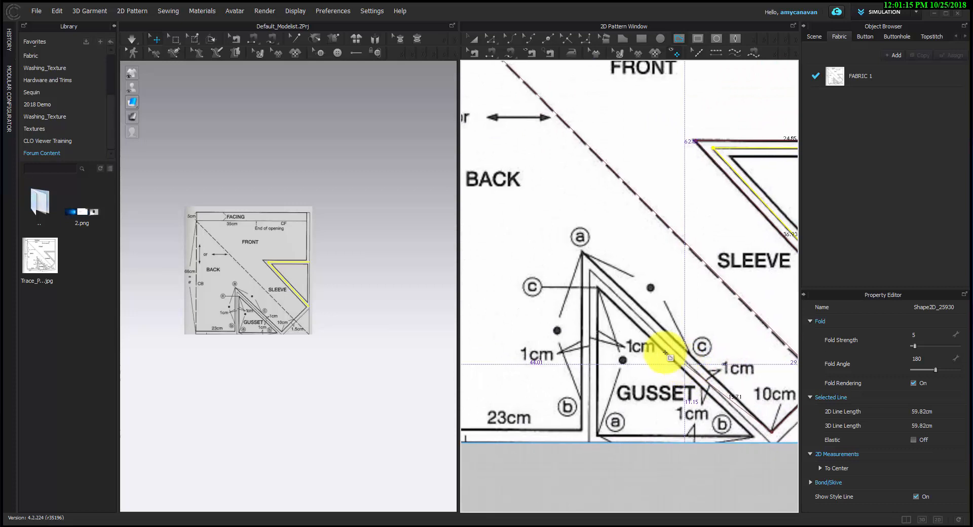
pyautogui.click(582, 252)
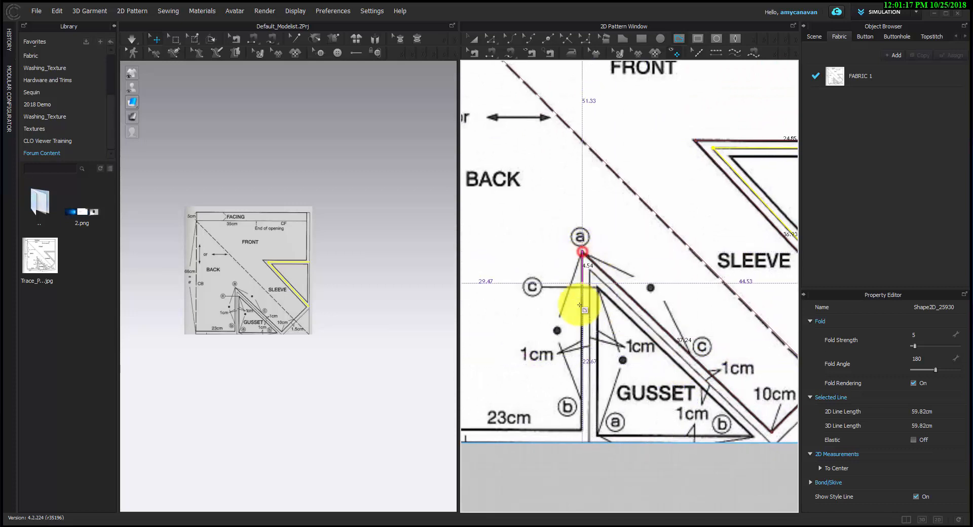
pyautogui.click(579, 430)
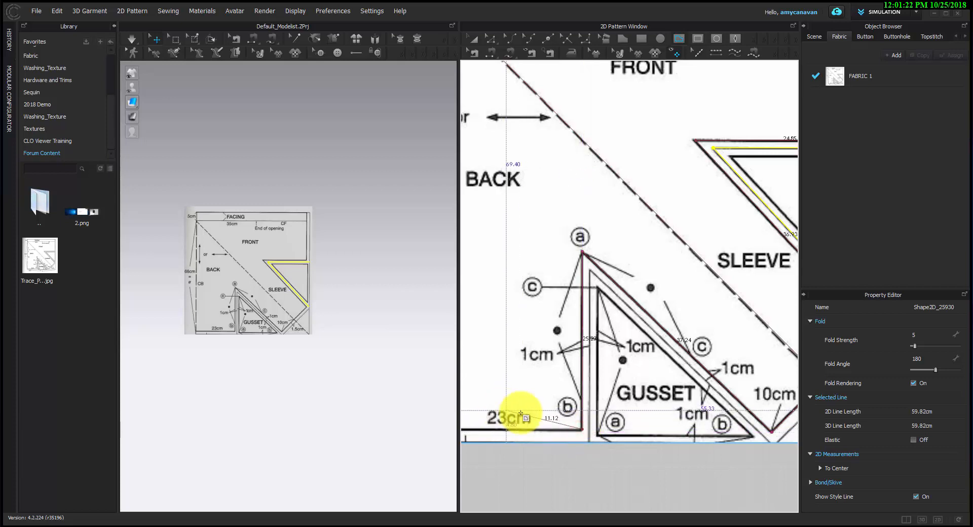
# - Finish the seam outline along the 23 cm back hem, ending it on the centre-back line
pyautogui.moveTo(517, 417); pyautogui.dragTo(663, 397, button='middle')
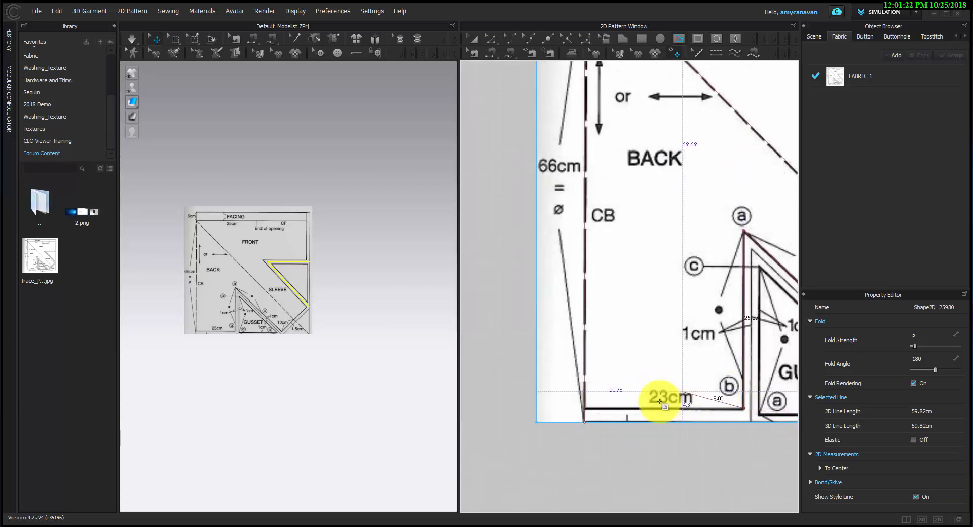
pyautogui.click(584, 412)
pyautogui.scroll(-4, 587, 398)
pyautogui.moveTo(608, 321)
pyautogui.mouseDown(button='middle')
pyautogui.moveTo(510, 337)
pyautogui.moveTo(630, 365)
pyautogui.mouseUp(button='middle')
pyautogui.scroll(3, 539, 344)
pyautogui.scroll(-1, 539, 345)
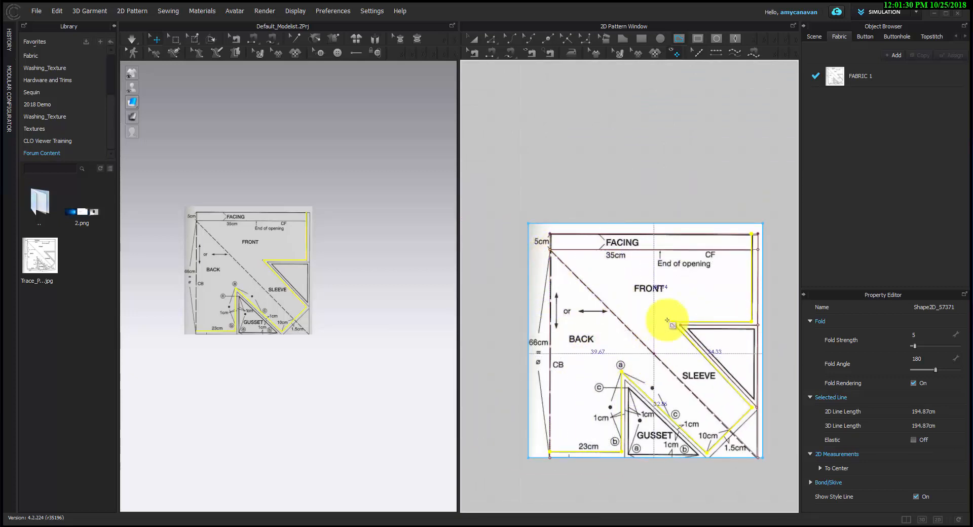
# - Trace the End of opening mark as a short internal line of about 4.6 cm extending down from the facing line
pyautogui.click(659, 250)
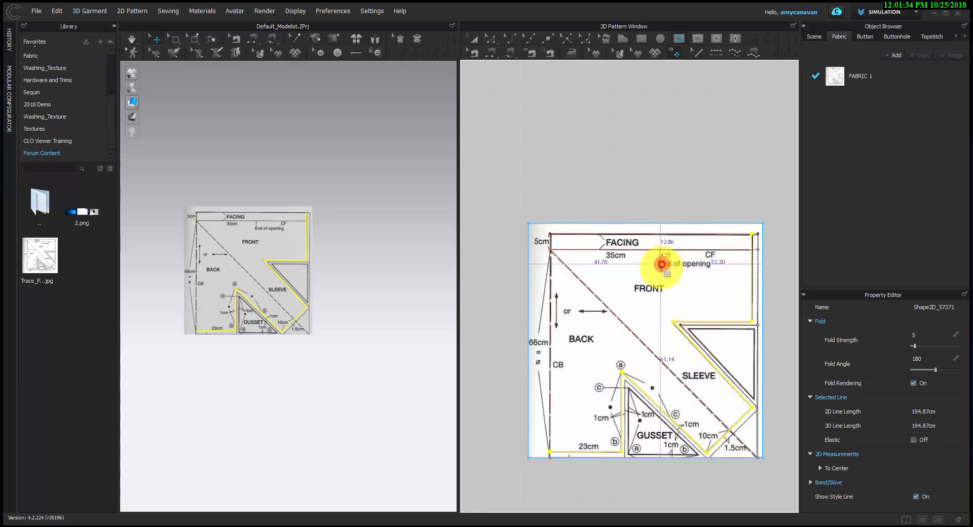
pyautogui.doubleClick(661, 264)
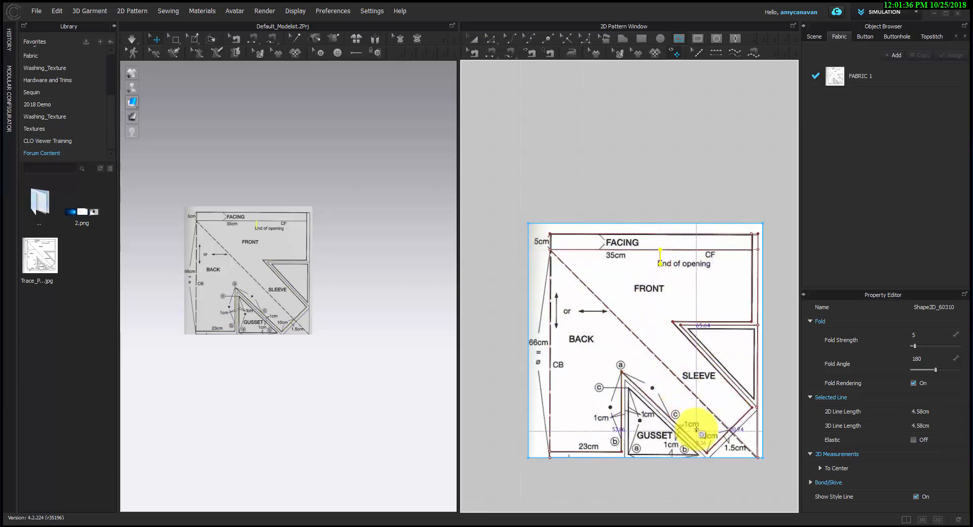
pyautogui.scroll(3, 613, 321)
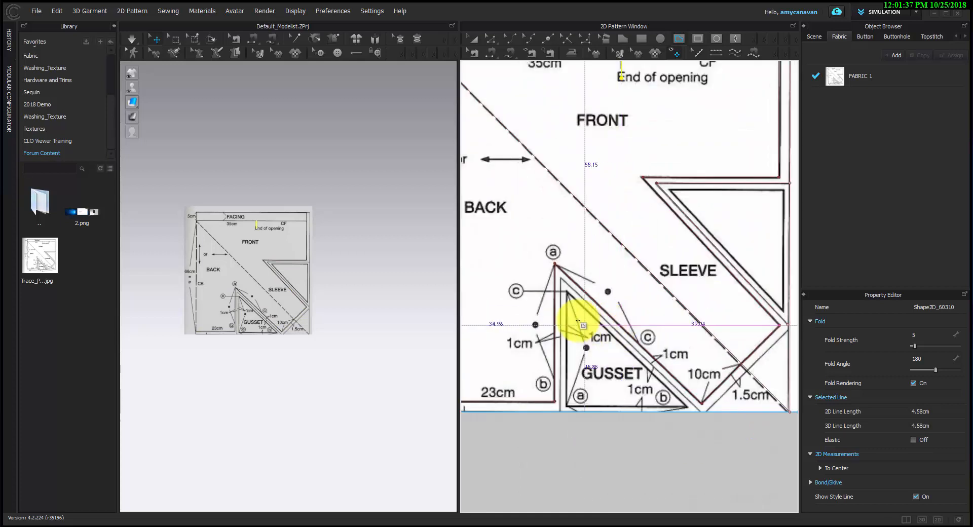
pyautogui.click(567, 292)
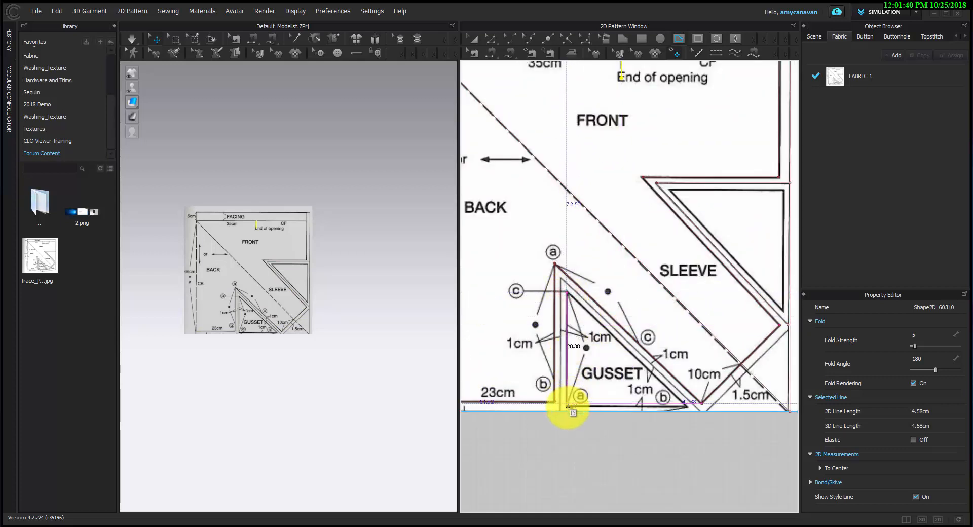
pyautogui.scroll(3, 567, 405)
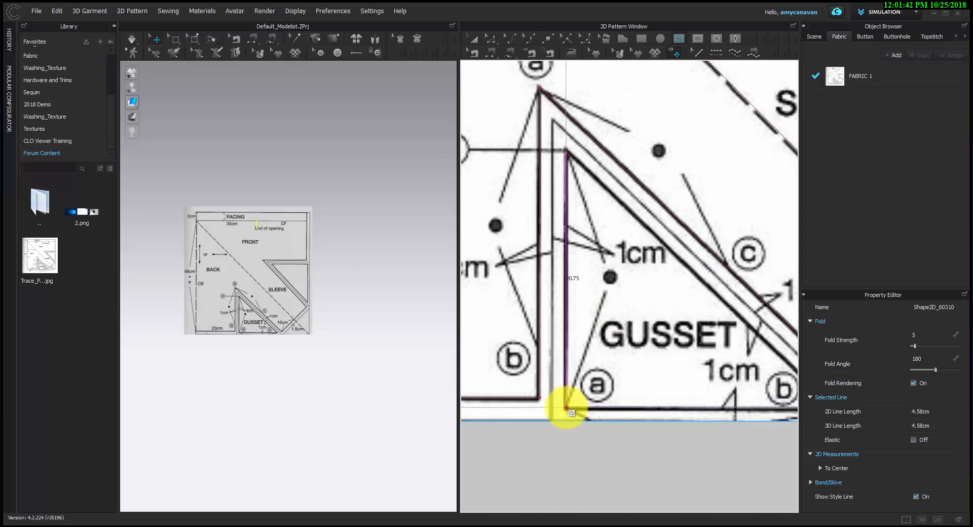
pyautogui.doubleClick(566, 407)
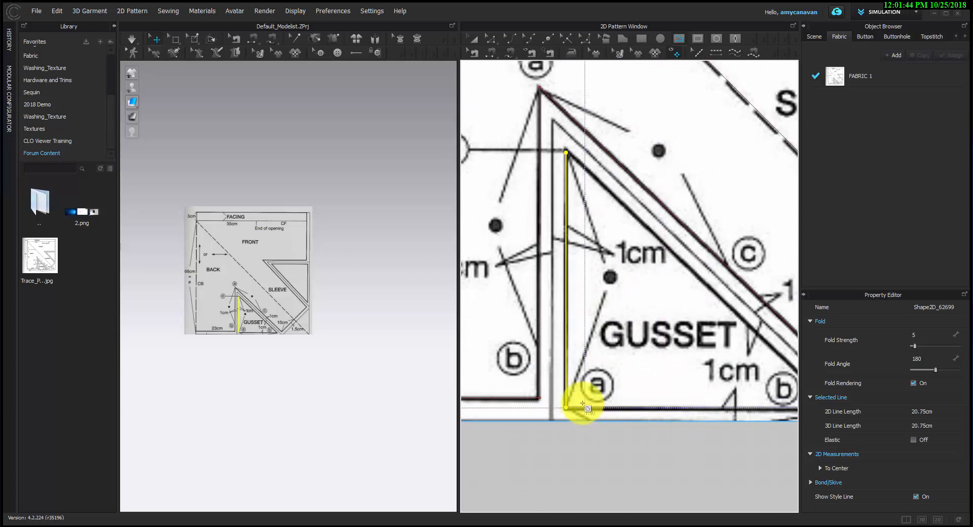
pyautogui.hotkey('ctrl', 'z')
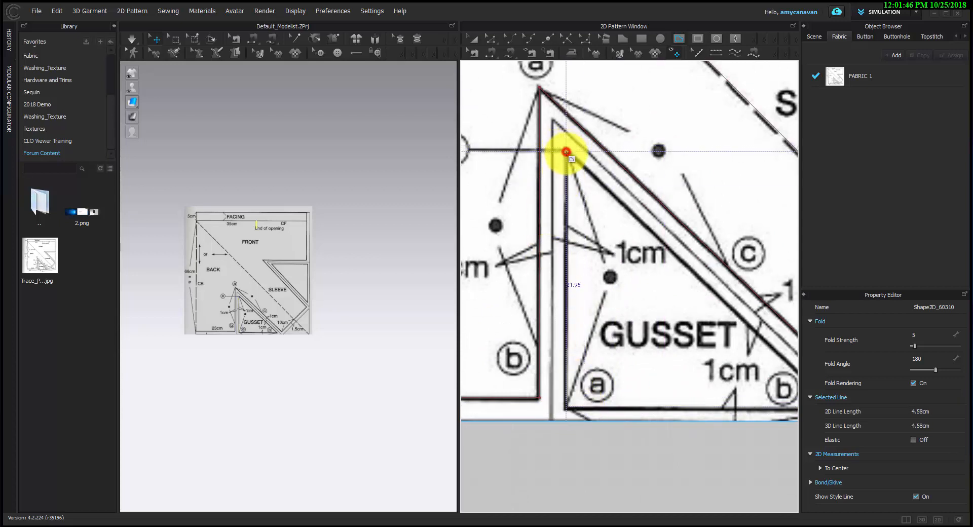
# - Trace the gusset as a closed triangle with a vertical edge of about 21 cm from point c to point a
pyautogui.click(566, 152)
pyautogui.click(566, 410)
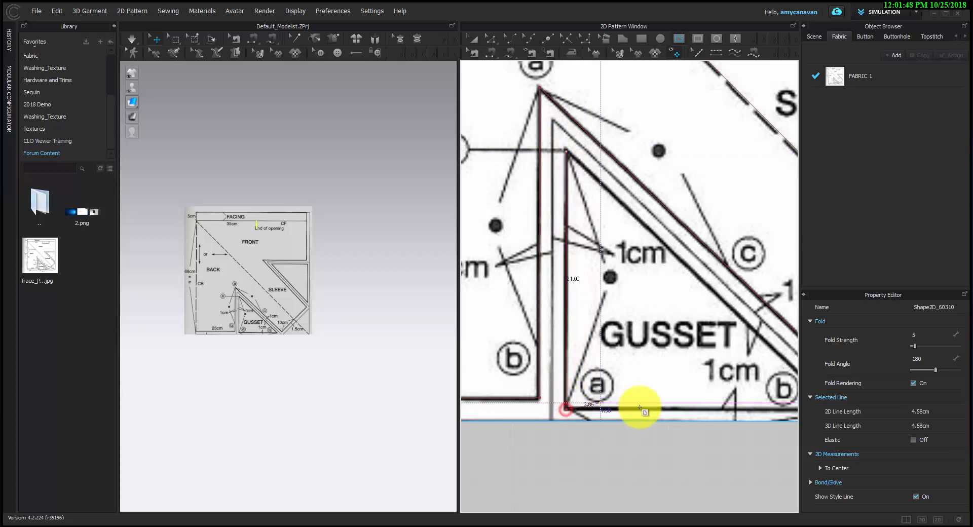
pyautogui.scroll(-2, 623, 389)
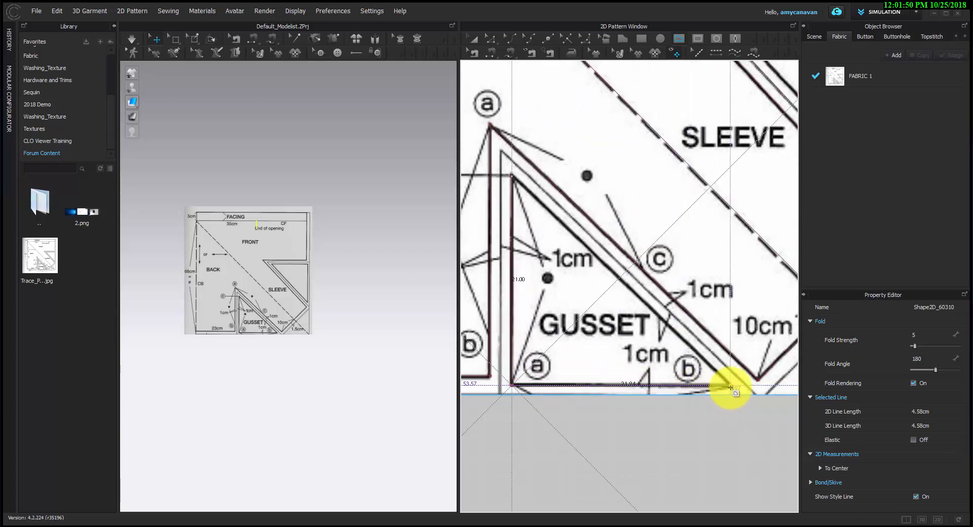
pyautogui.click(730, 386)
pyautogui.click(511, 178)
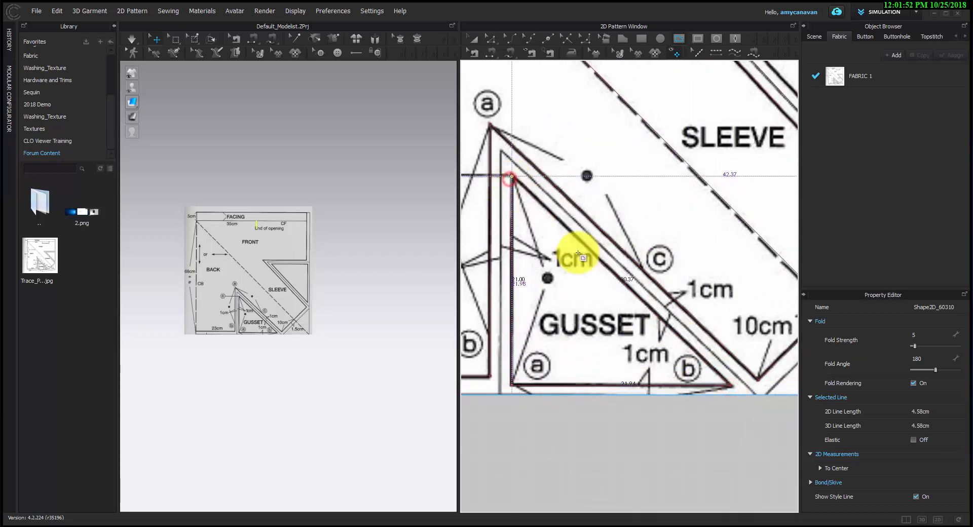
# - Trace the triangle between the front and sleeve as a closed internal shape with a horizontal edge of about 21 cm
pyautogui.scroll(-4, 611, 281)
pyautogui.moveTo(662, 242); pyautogui.dragTo(481, 287, button='middle')
pyautogui.moveTo(508, 165); pyautogui.dragTo(573, 276, button='middle')
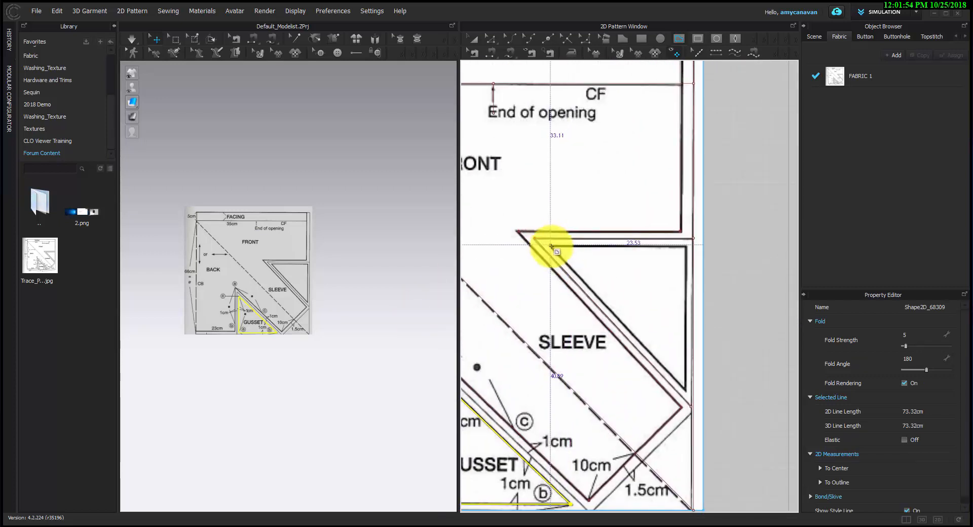
pyautogui.click(551, 246)
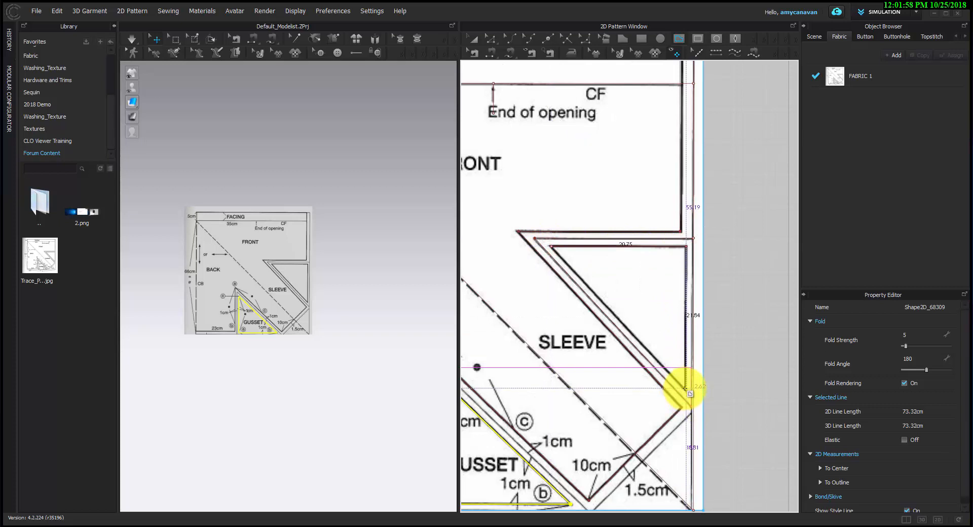
pyautogui.scroll(3, 684, 388)
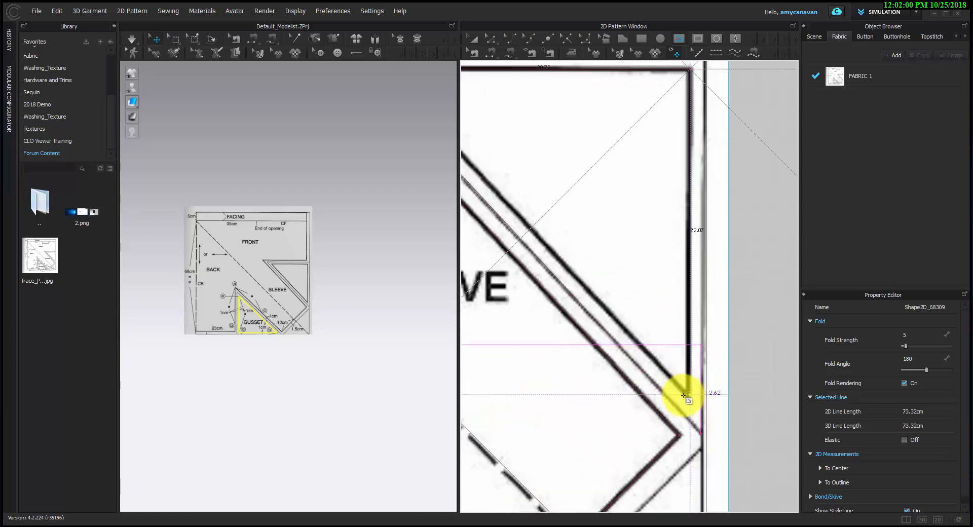
pyautogui.scroll(-3, 683, 396)
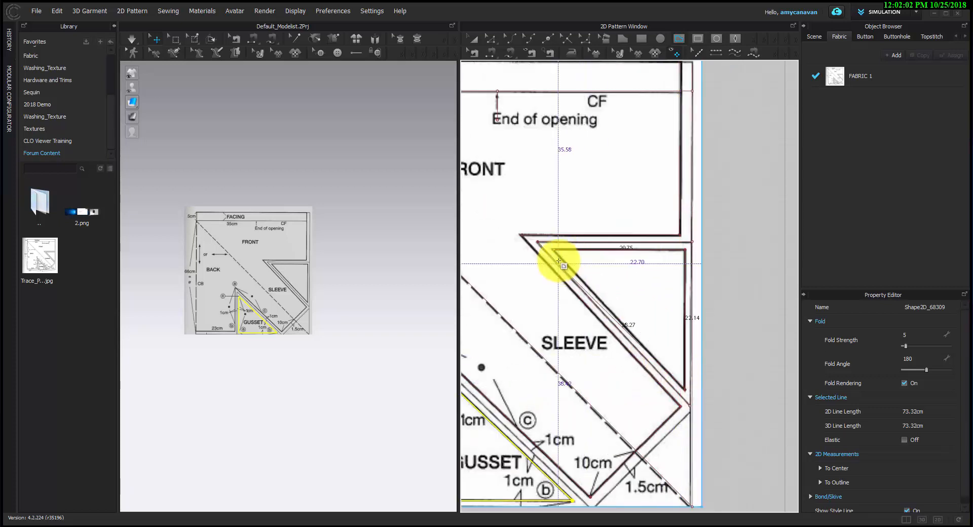
pyautogui.click(556, 251)
# - Deselect the traced triangle and hide the drafting image in the 2D pattern view
pyautogui.scroll(-5, 584, 320)
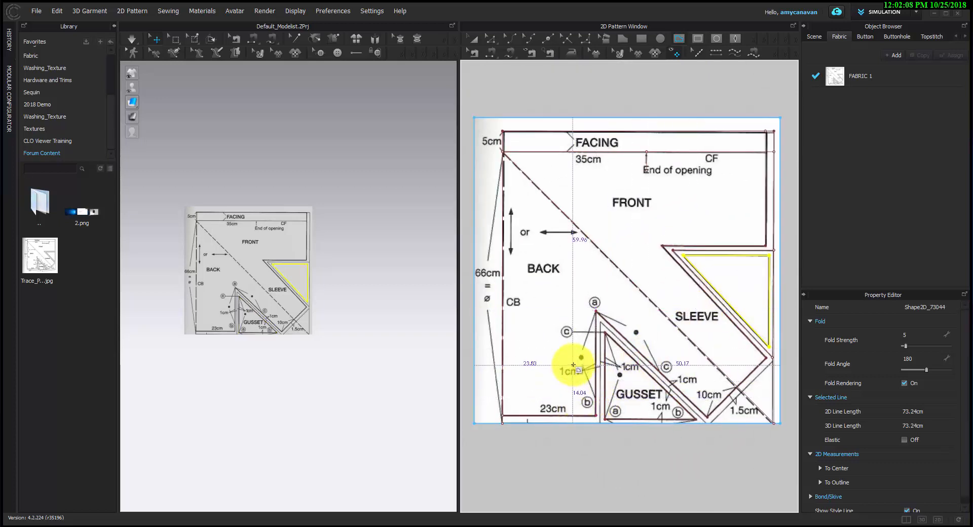
pyautogui.scroll(5, 747, 219)
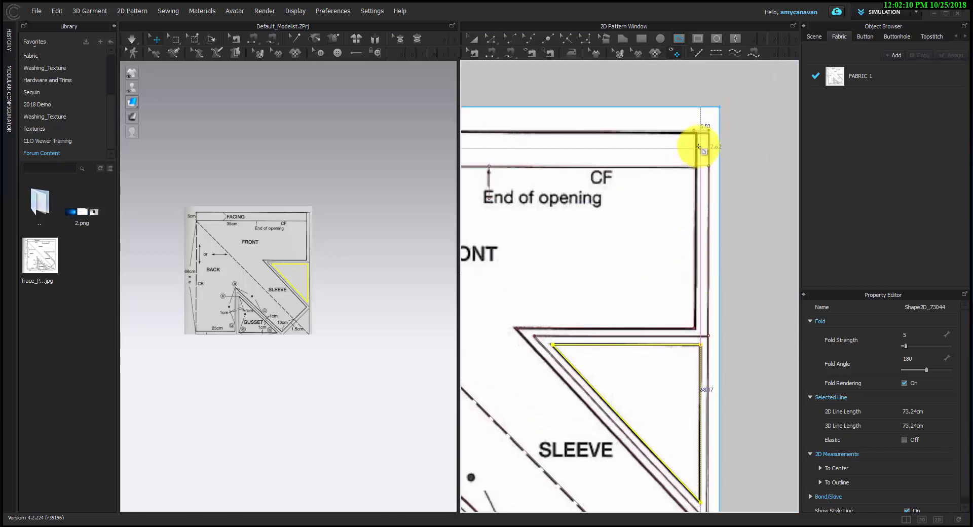
pyautogui.scroll(-2, 686, 253)
pyautogui.moveTo(560, 298)
pyautogui.mouseDown(button='middle')
pyautogui.moveTo(710, 284)
pyautogui.moveTo(662, 257)
pyautogui.mouseUp(button='middle')
pyautogui.scroll(-2, 710, 285)
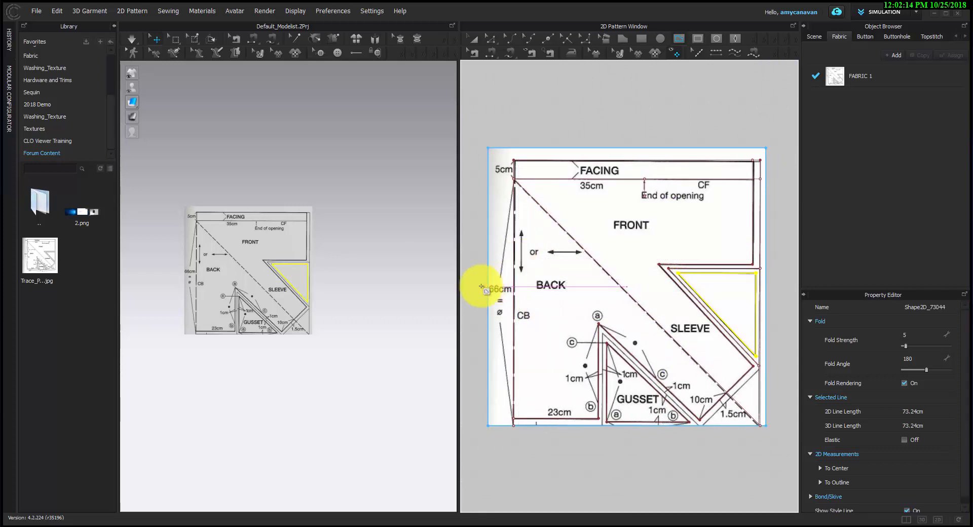
pyautogui.click(469, 292)
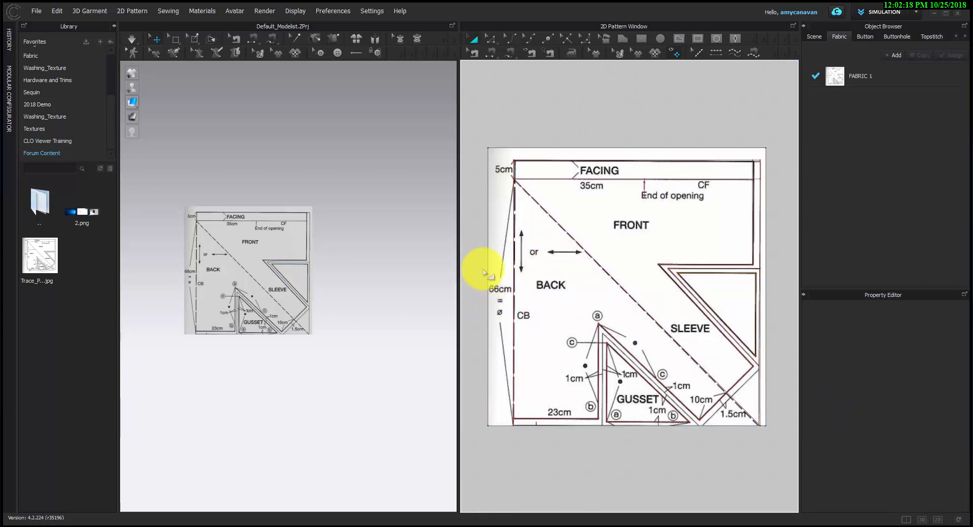
pyautogui.click(673, 53)
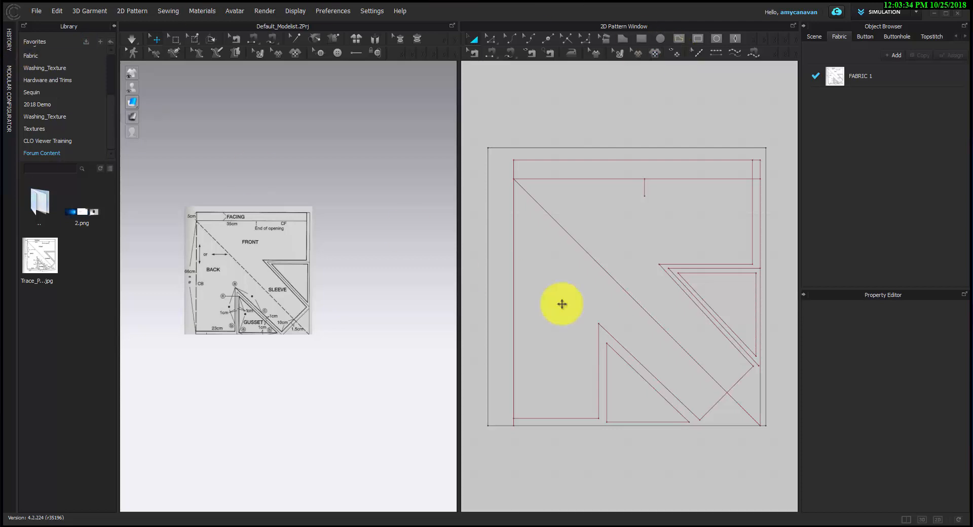
# - Clone the gusset triangle as a separate pattern piece, placed about 30 cm directly below the traced gusset
pyautogui.click(614, 367)
pyautogui.rightClick(610, 359)
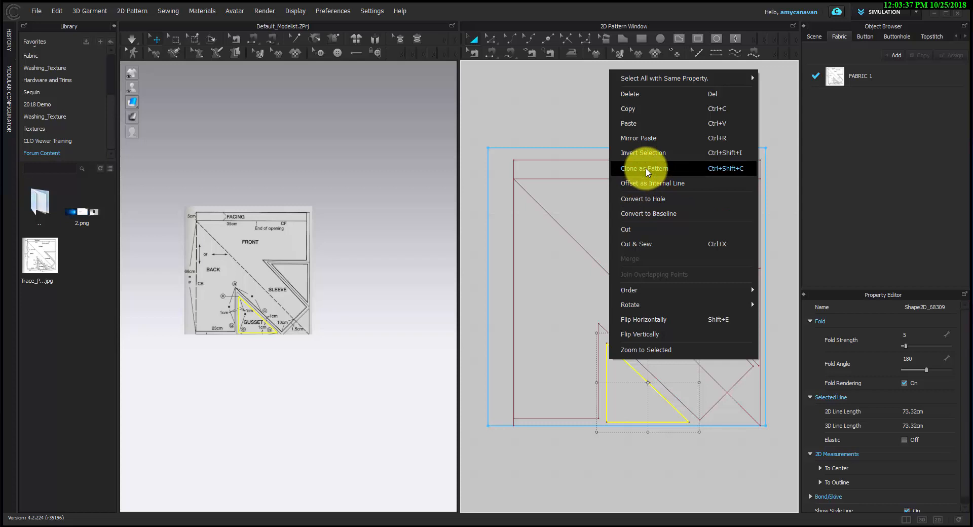
pyautogui.click(647, 169)
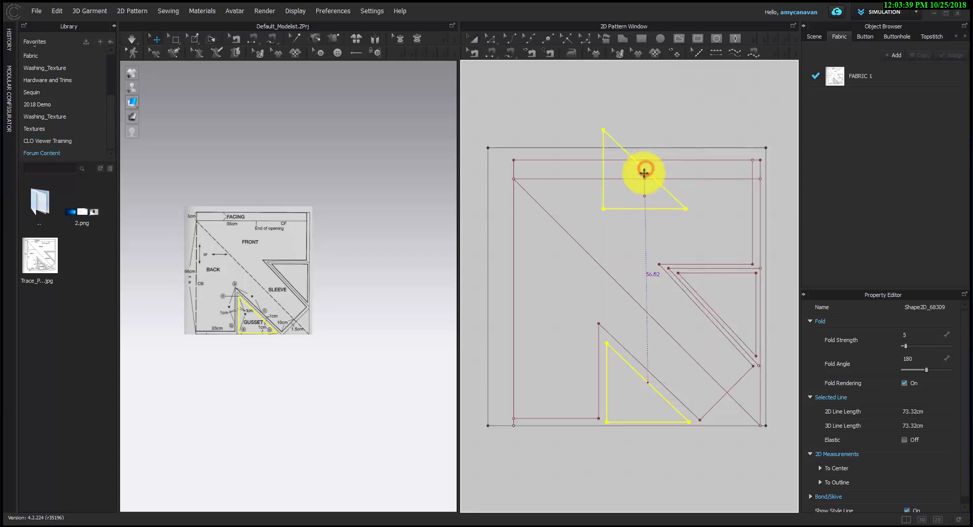
pyautogui.scroll(-1, 627, 405)
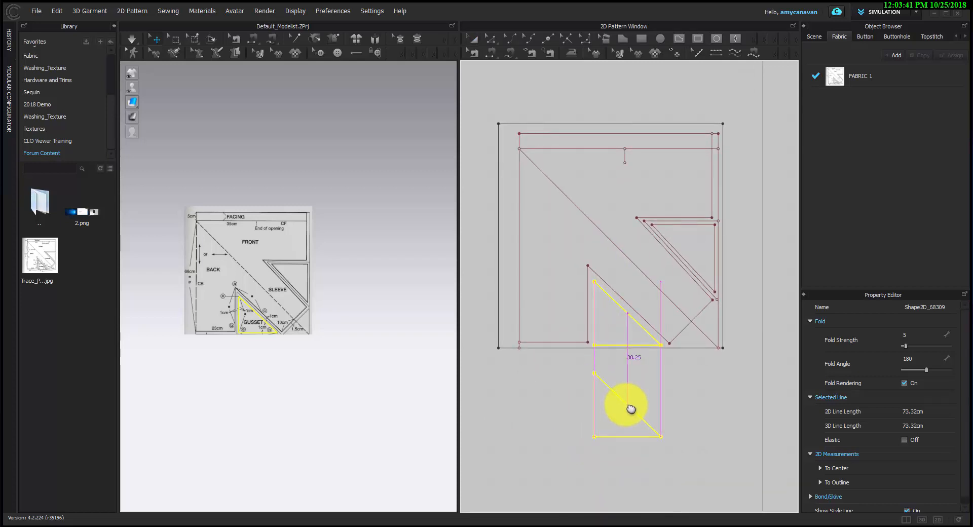
pyautogui.click(625, 404)
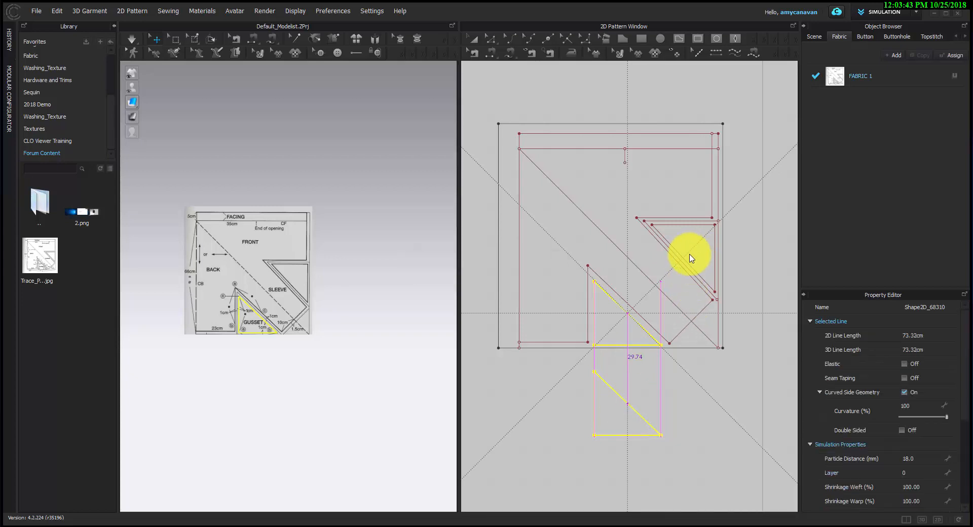
# - Clone the triangle beside the sleeve as a separate pattern piece, placed about 30 cm to the right of its traced shape
pyautogui.click(680, 232)
pyautogui.rightClick(680, 231)
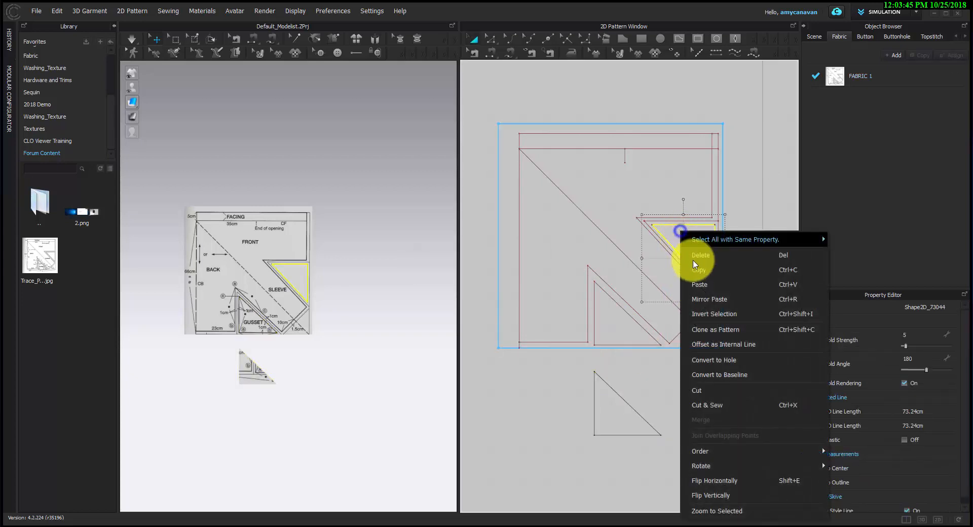
pyautogui.click(714, 333)
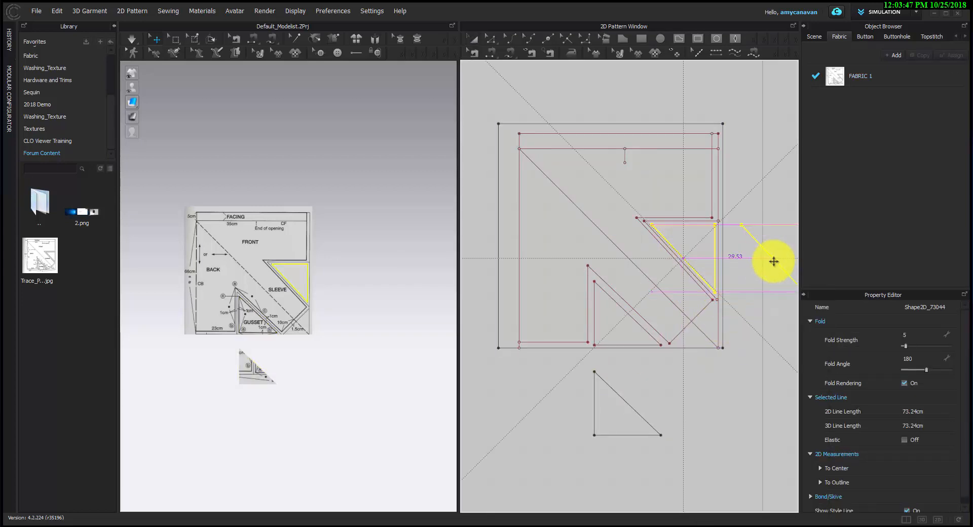
pyautogui.click(775, 261)
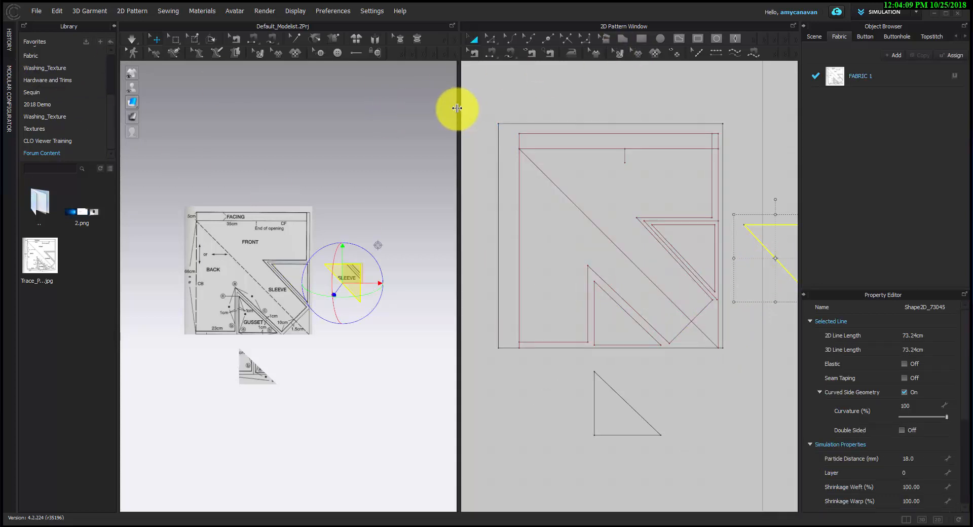
# - Widen the 2D view and trace the facing's four edges as a cloned pattern piece placed above the square
pyautogui.moveTo(458, 108); pyautogui.dragTo(384, 109)
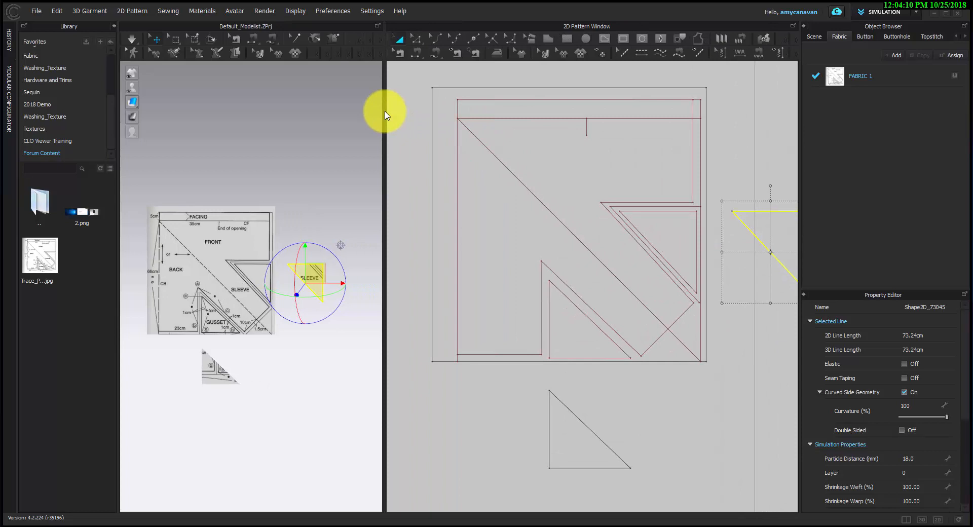
pyautogui.click(681, 41)
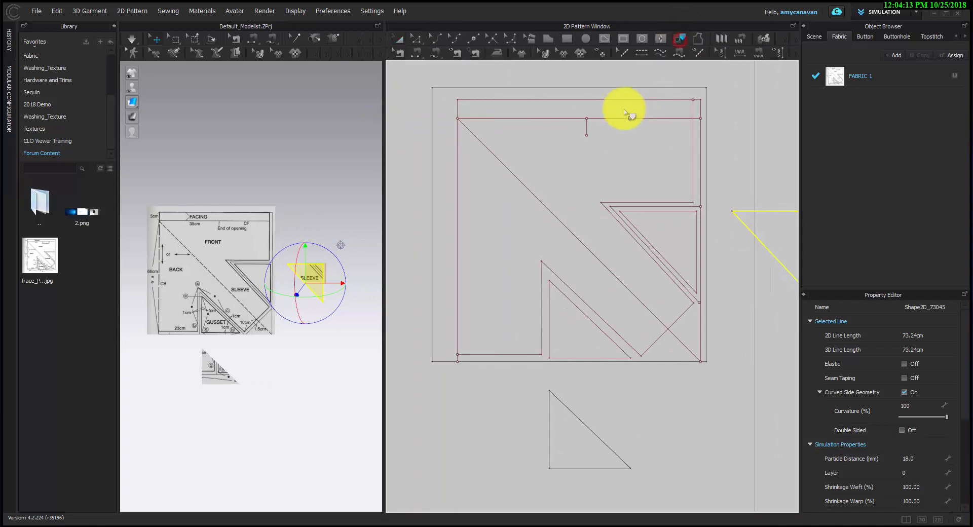
pyautogui.click(627, 119)
pyautogui.click(684, 102)
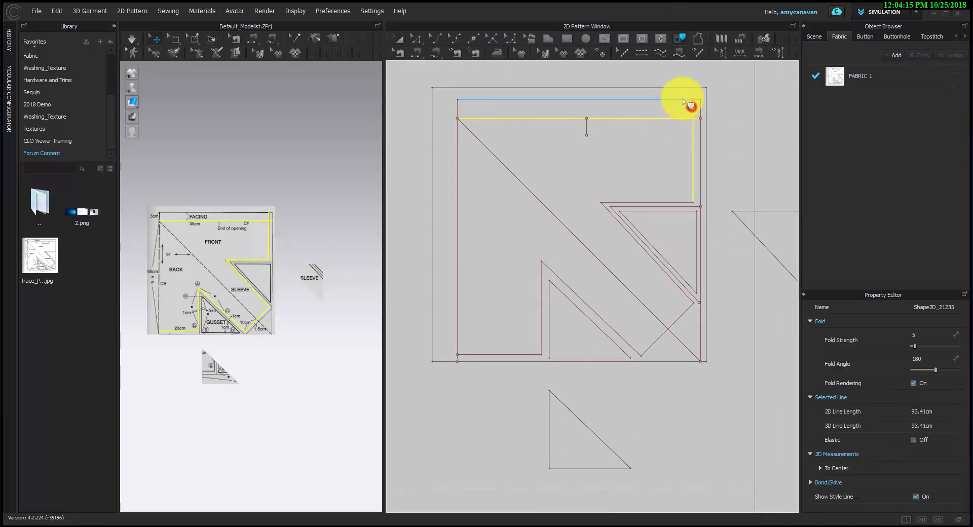
pyautogui.click(457, 110)
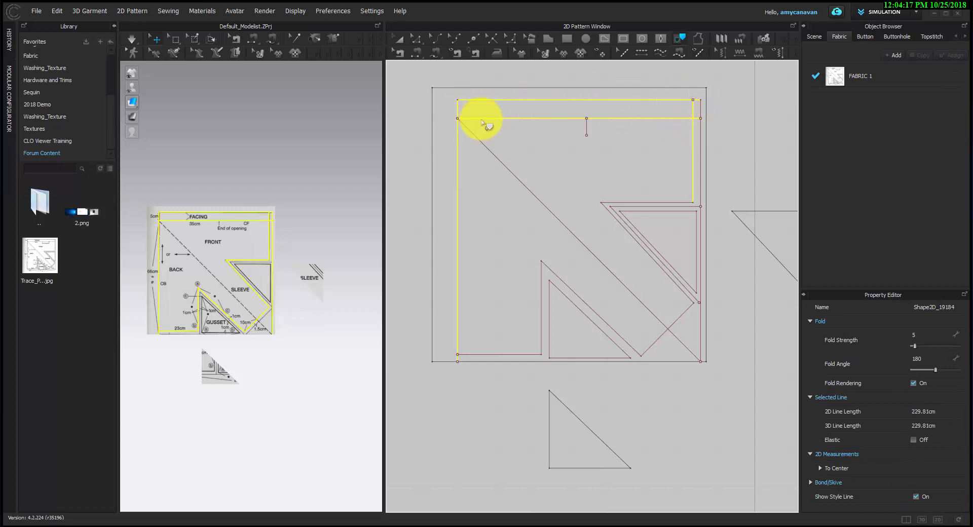
pyautogui.rightClick(481, 120)
pyautogui.click(512, 130)
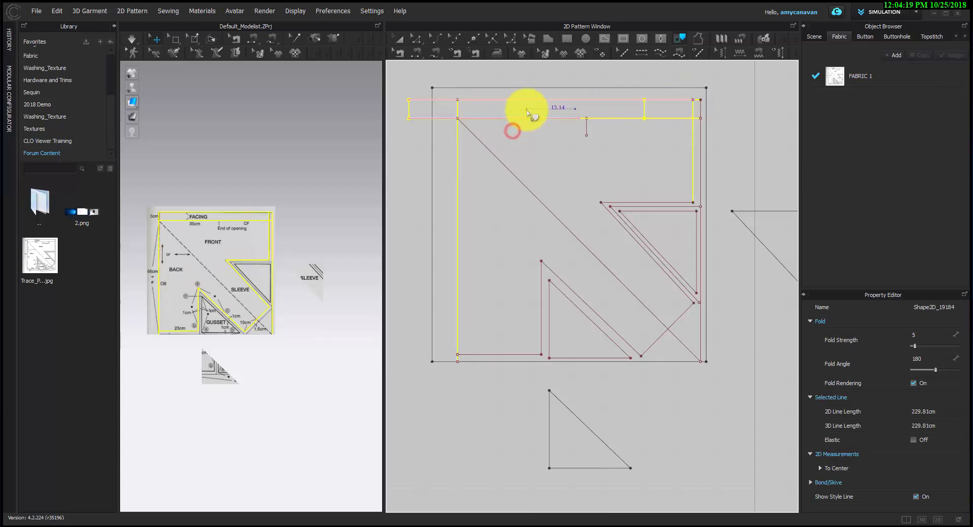
pyautogui.scroll(-2, 563, 88)
pyautogui.click(568, 75)
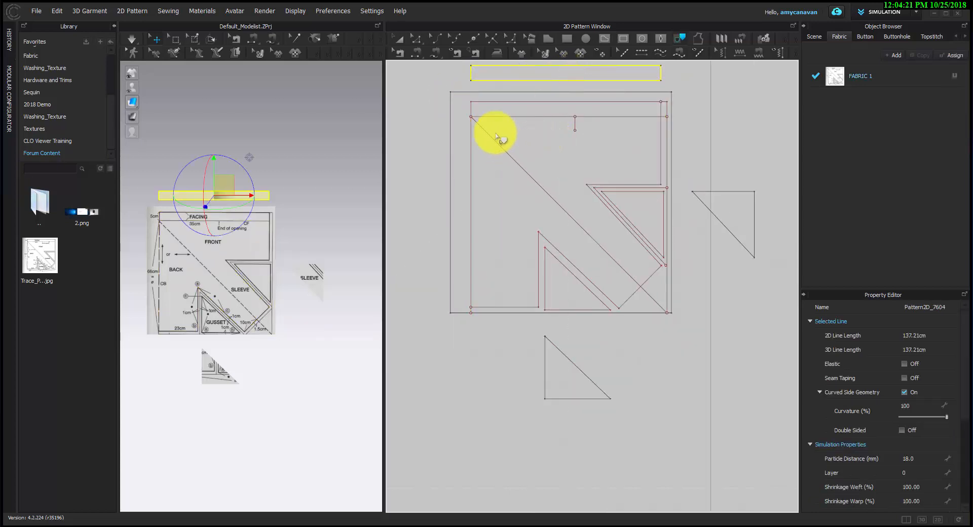
pyautogui.click(473, 144)
pyautogui.click(532, 117)
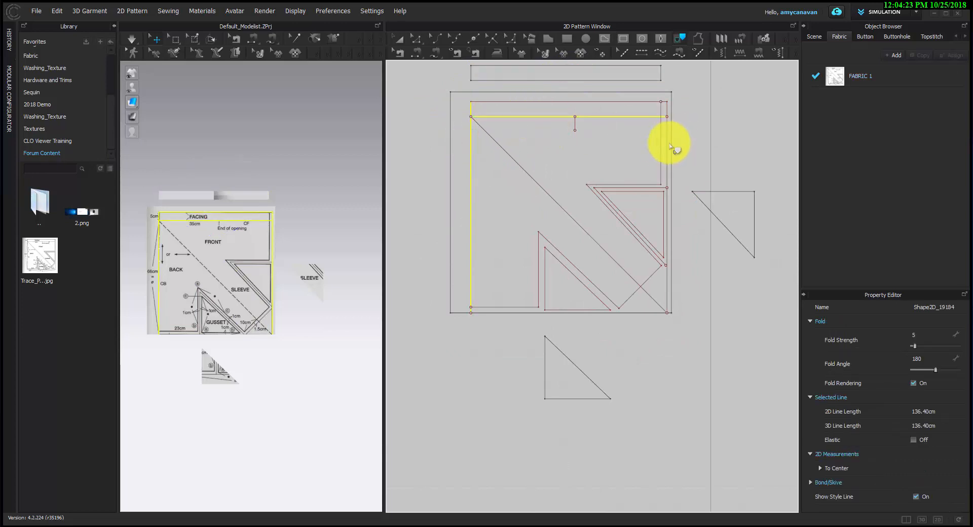
pyautogui.keyDown('shift'); pyautogui.click(661, 146); pyautogui.keyUp('shift')
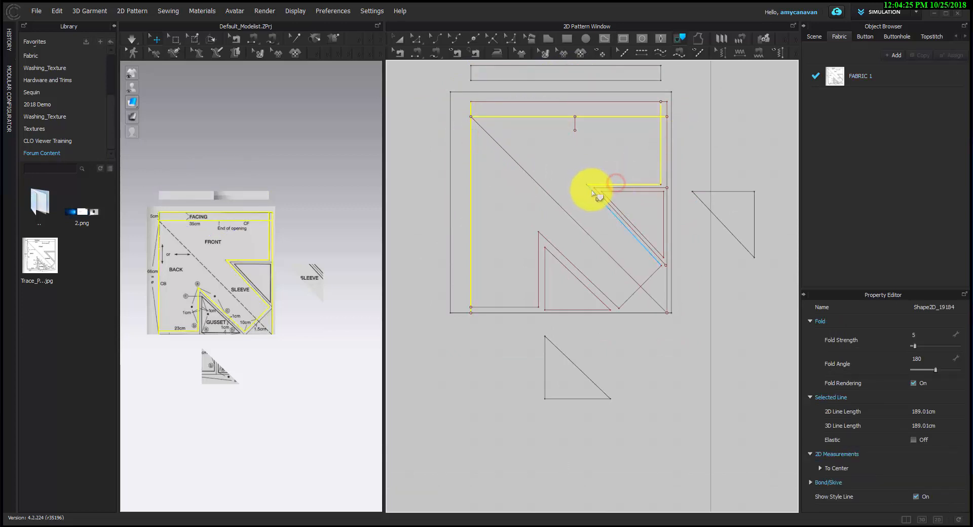
# - Trace the full body and sleeve outline below the facing line as a cloned pattern piece, placed about 105 cm to the right
pyautogui.keyDown('shift'); pyautogui.click(647, 278); pyautogui.keyUp('shift')
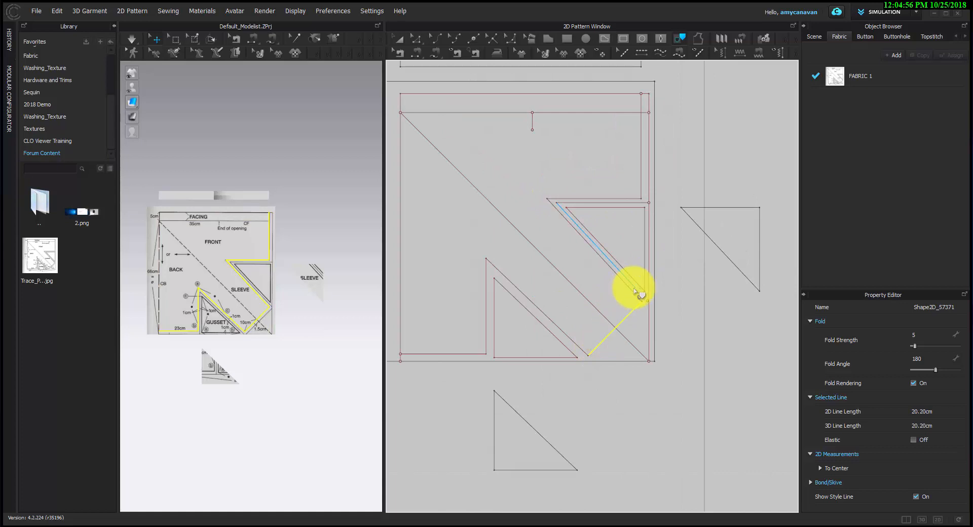
pyautogui.keyDown('shift'); pyautogui.click(632, 288); pyautogui.keyUp('shift')
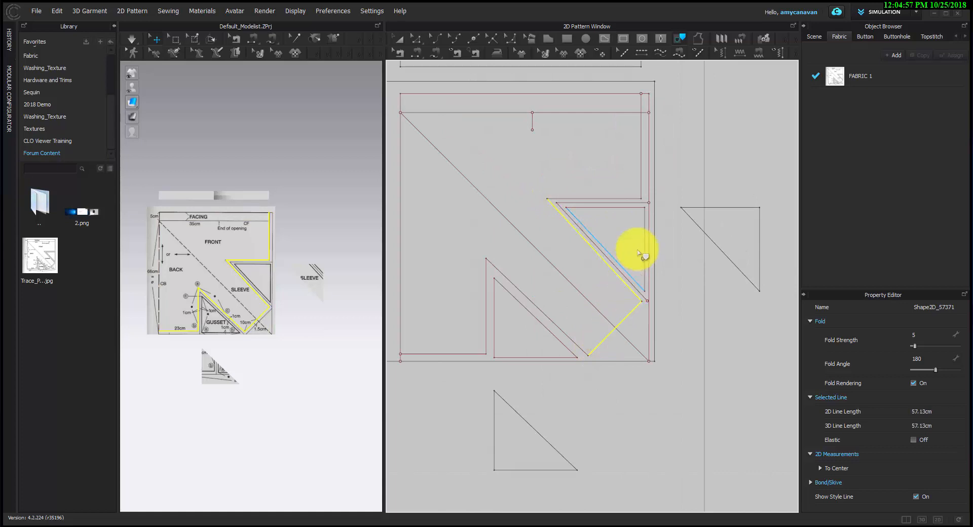
pyautogui.keyDown('shift'); pyautogui.click(630, 199); pyautogui.keyUp('shift')
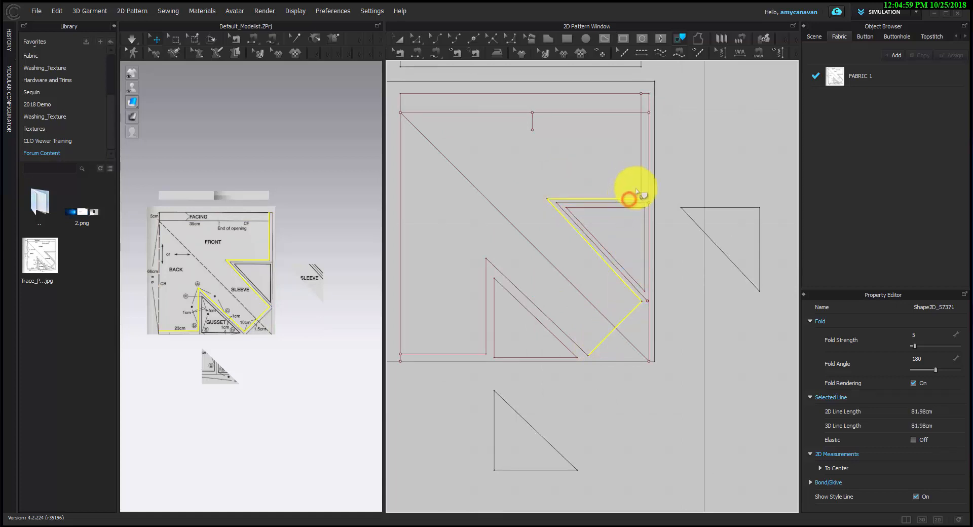
pyautogui.keyDown('shift'); pyautogui.click(642, 160); pyautogui.keyUp('shift')
pyautogui.keyDown('shift'); pyautogui.click(607, 113); pyautogui.keyUp('shift')
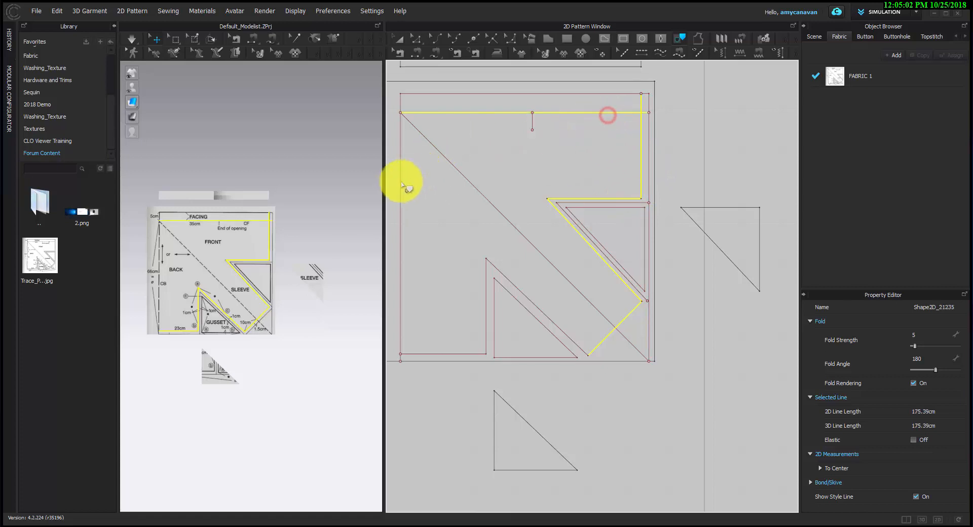
pyautogui.keyDown('shift'); pyautogui.click(401, 198); pyautogui.keyUp('shift')
pyautogui.keyDown('shift'); pyautogui.click(452, 354); pyautogui.keyUp('shift')
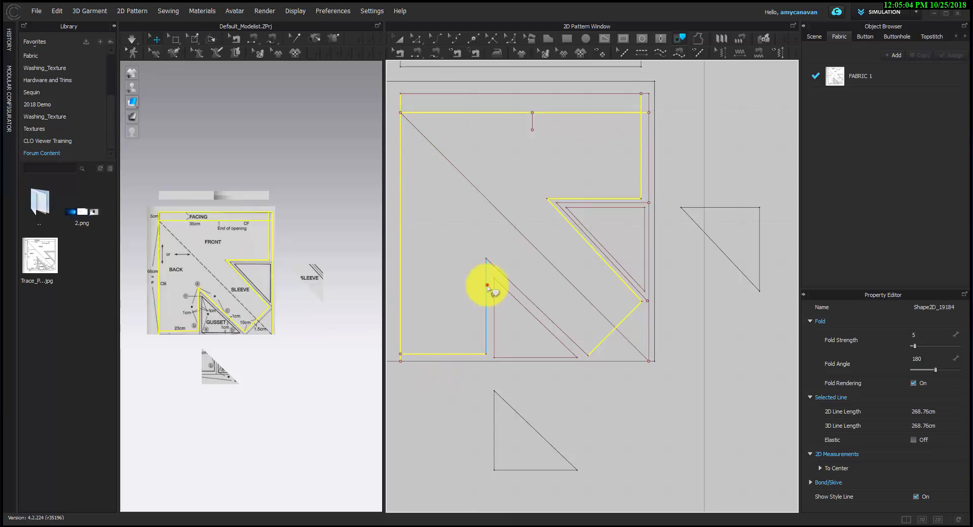
pyautogui.keyDown('shift'); pyautogui.click(486, 284); pyautogui.keyUp('shift')
pyautogui.rightClick(504, 276)
pyautogui.click(515, 279)
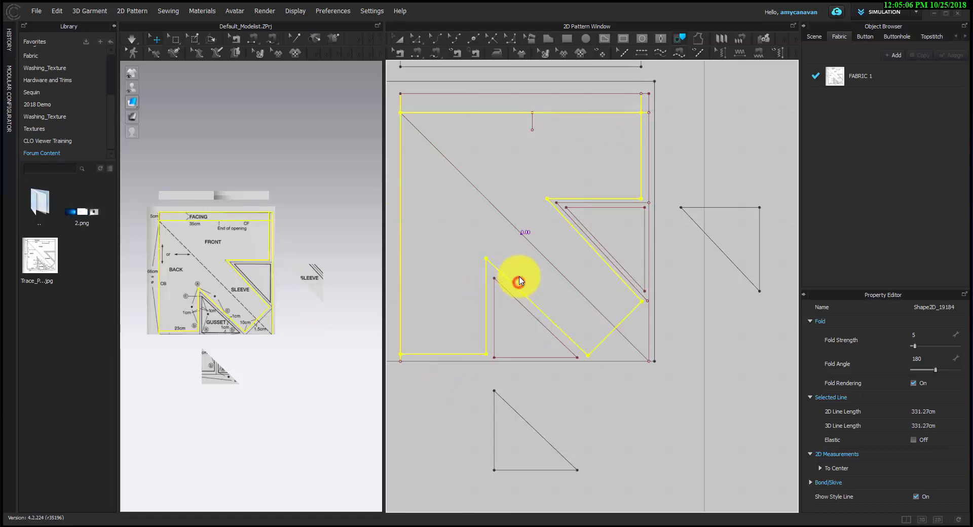
pyautogui.scroll(-3, 713, 272)
pyautogui.click(760, 267)
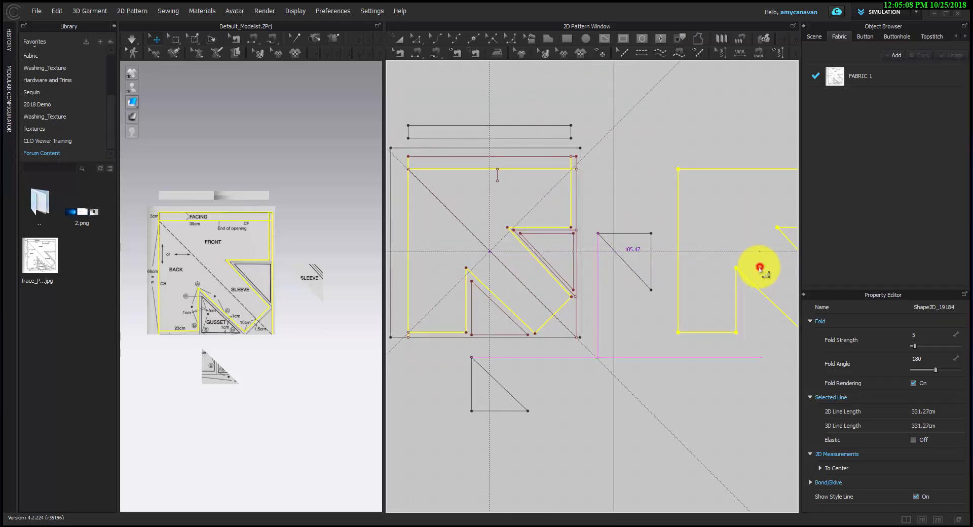
pyautogui.scroll(-2, 712, 379)
pyautogui.moveTo(708, 375); pyautogui.dragTo(662, 365, button='middle')
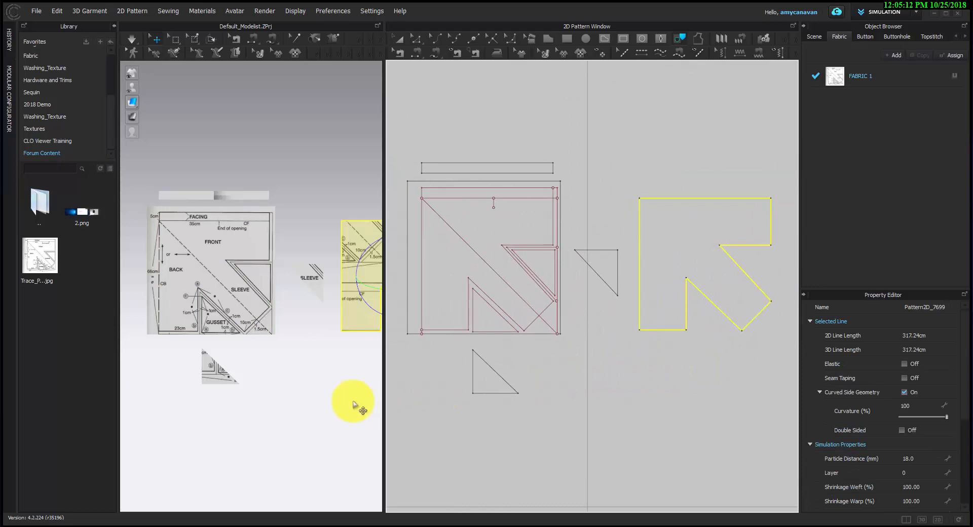
pyautogui.click(637, 393)
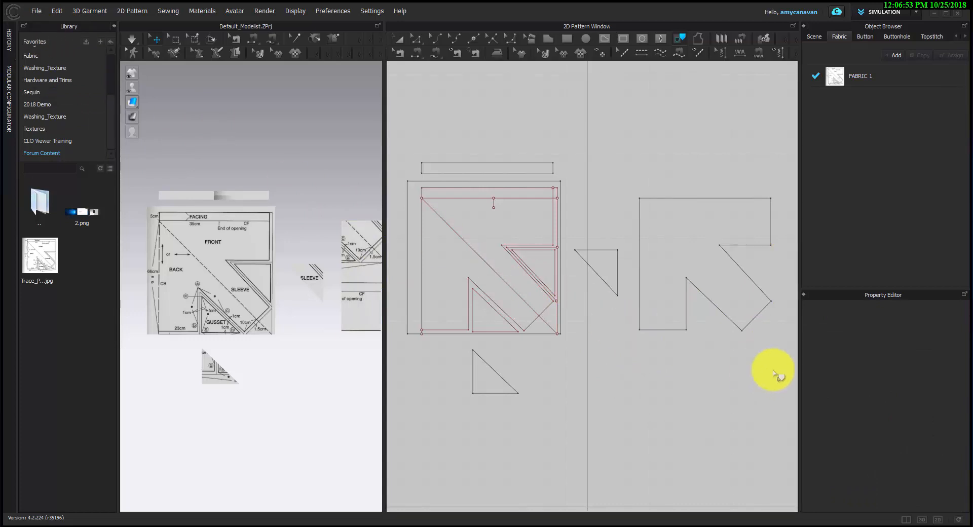
# - Split the slanted end edge of the cloned body piece's sleeve uniformly into two equal segments
pyautogui.moveTo(687, 383); pyautogui.dragTo(651, 400, button='middle')
pyautogui.press('z')
pyautogui.rightClick(690, 344)
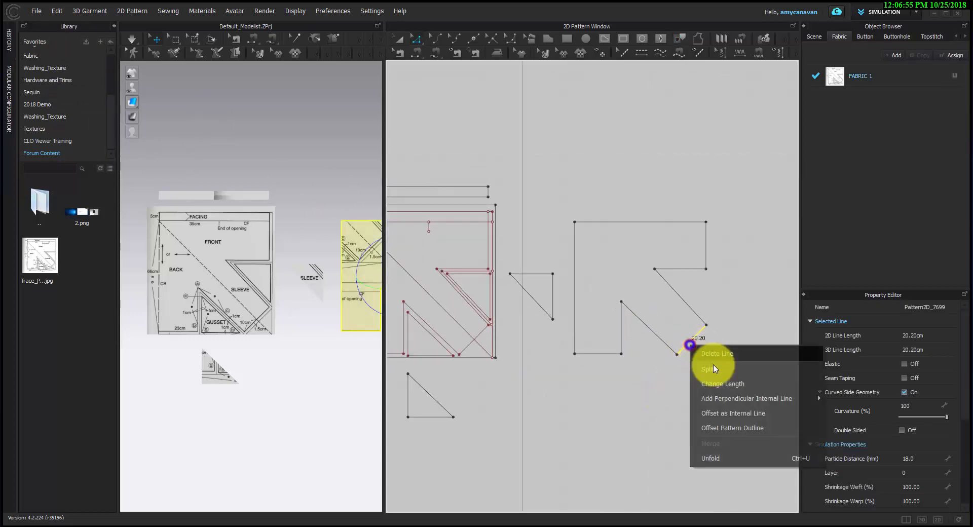
pyautogui.click(704, 368)
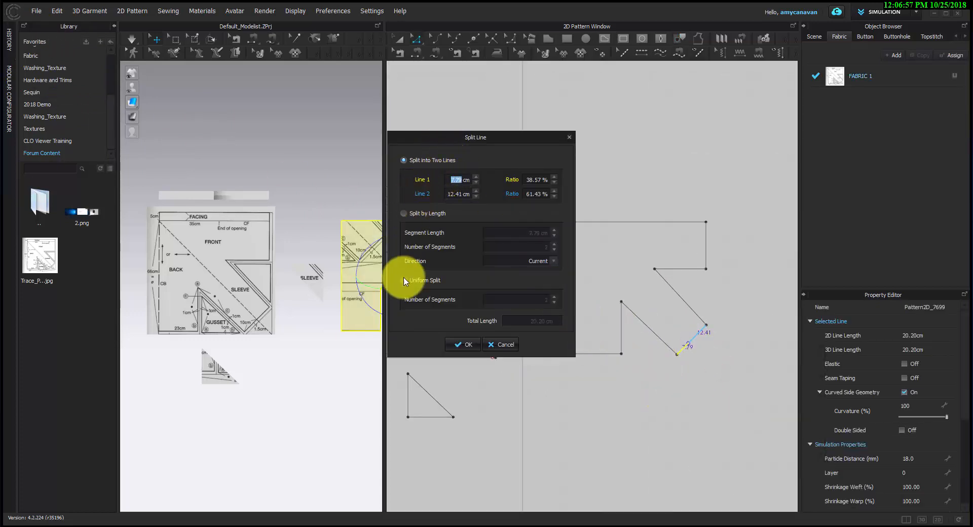
pyautogui.click(405, 281)
pyautogui.click(463, 344)
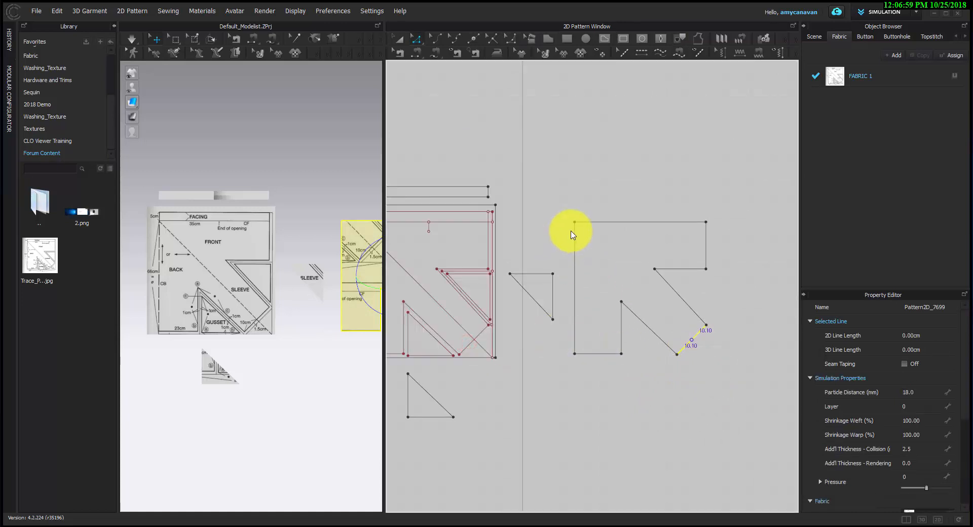
# - Draw a diagonal internal line about 80.4 cm long from the body's upper-left corner to the midpoint of the sleeve end
pyautogui.press('g')
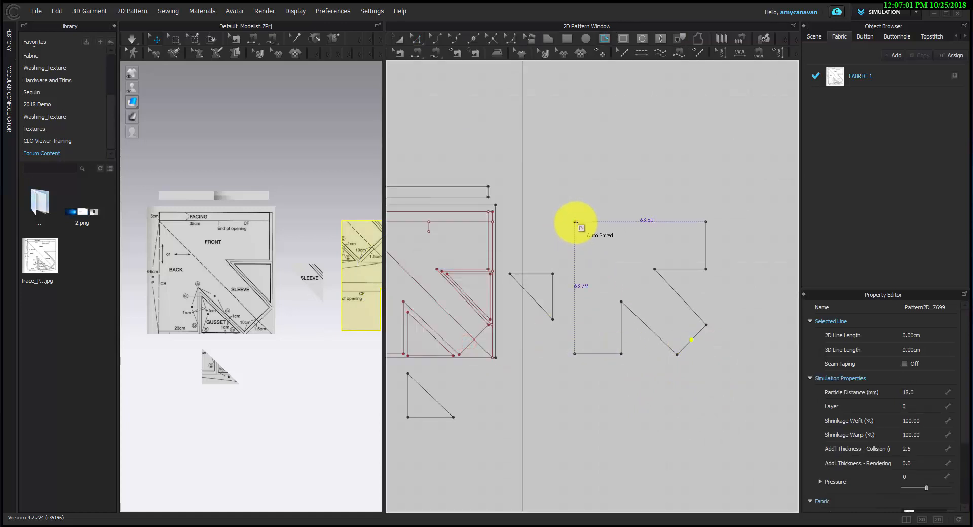
pyautogui.click(574, 221)
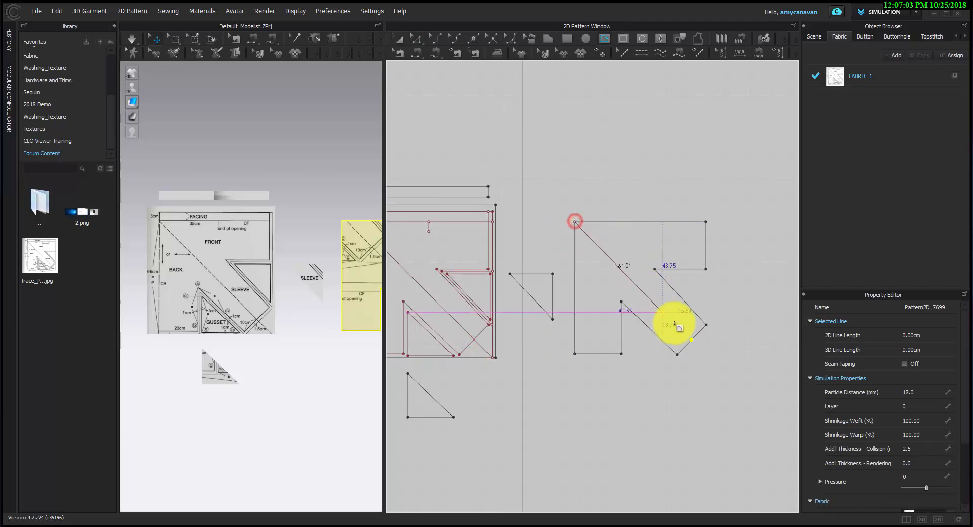
pyautogui.click(692, 341)
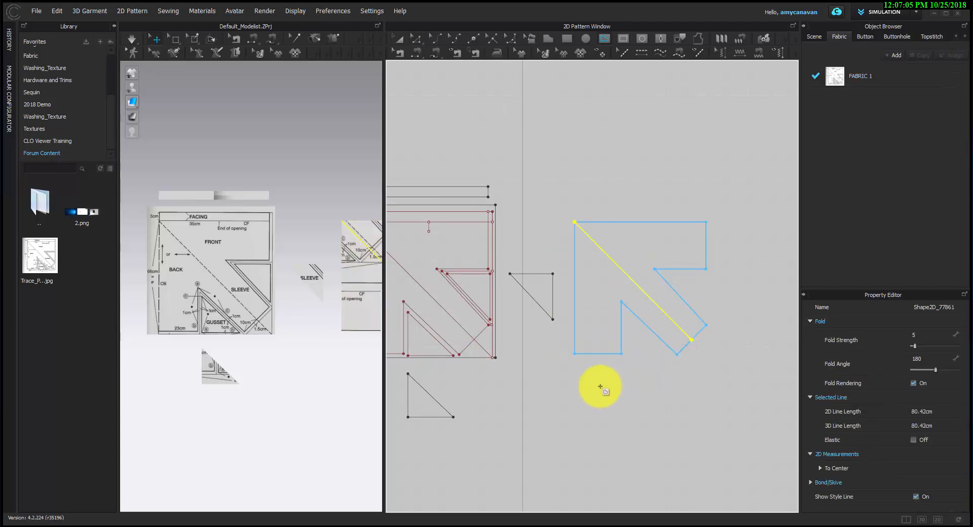
# - Move the two cloned gusset triangles into the matching notches beside the sleeve of the cloned body piece
pyautogui.press('a')
pyautogui.moveTo(543, 283); pyautogui.dragTo(691, 293)
pyautogui.moveTo(441, 406); pyautogui.dragTo(657, 345)
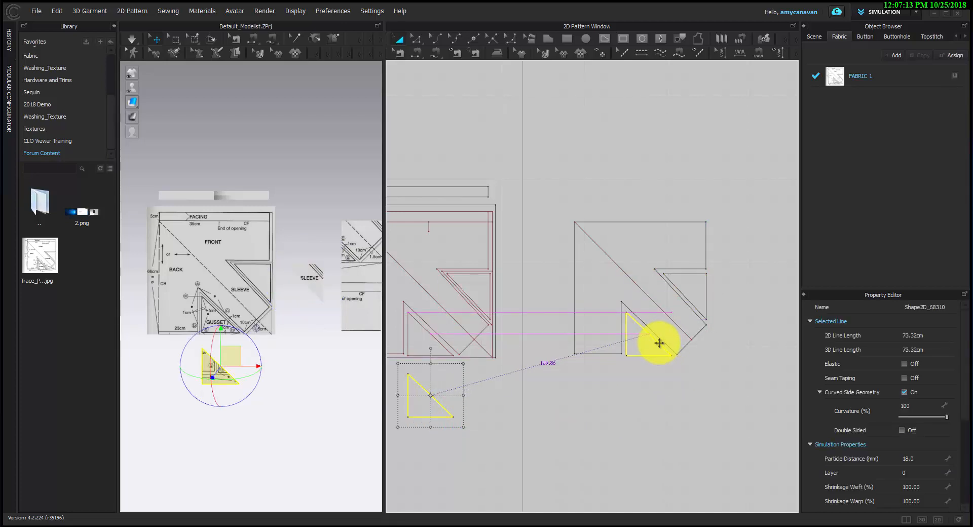
pyautogui.moveTo(660, 343); pyautogui.dragTo(660, 343)
pyautogui.click(617, 402)
# - Move the cloned facing piece directly above the top edge of the cloned body piece, aligned with its sides
pyautogui.moveTo(618, 402); pyautogui.dragTo(658, 426, button='middle')
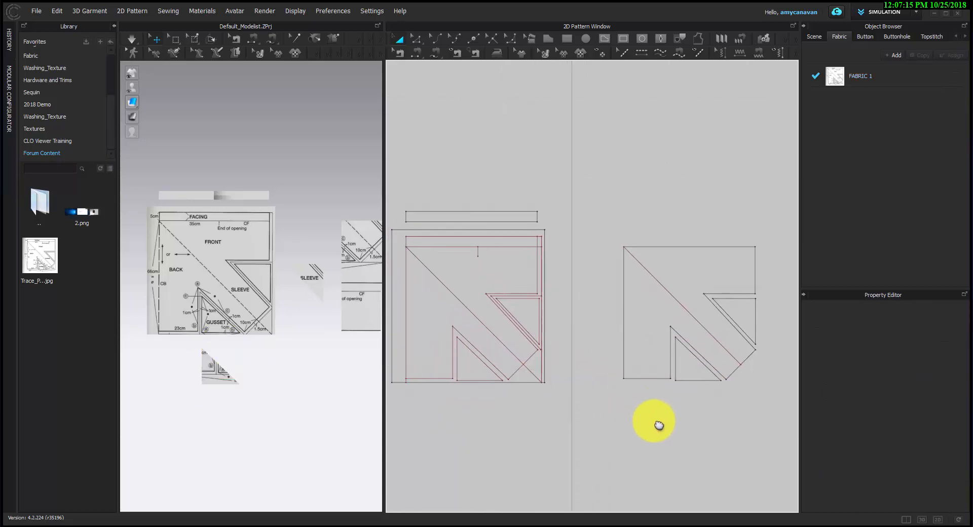
pyautogui.moveTo(481, 214); pyautogui.dragTo(674, 309)
pyautogui.click(647, 457)
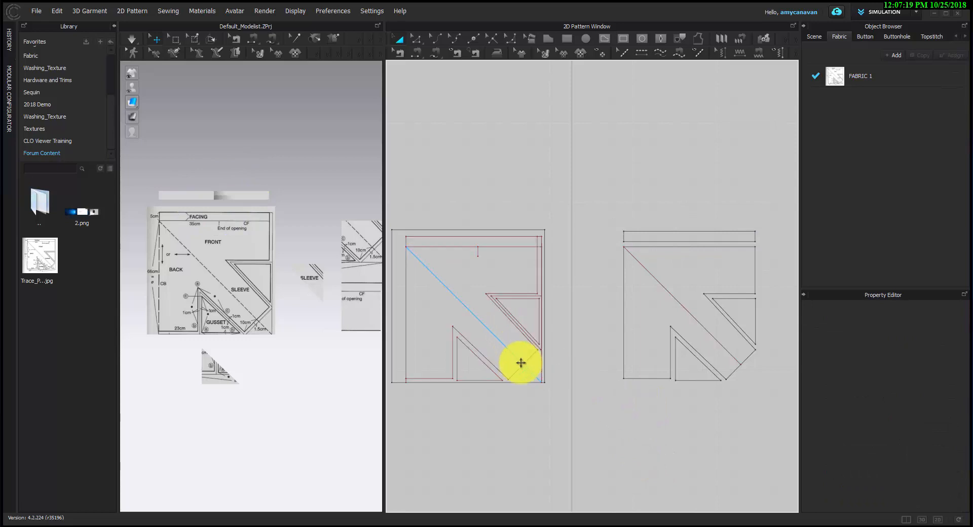
# - Rearrange the 2D layout so the traced drafting square sits to the right of the cloned facing, body and gusset pieces
pyautogui.scroll(-2, 456, 218)
pyautogui.moveTo(446, 208); pyautogui.dragTo(682, 392)
pyautogui.moveTo(544, 273); pyautogui.dragTo(713, 290)
pyautogui.click(604, 413)
pyautogui.scroll(-2, 606, 397)
pyautogui.moveTo(604, 400); pyautogui.dragTo(663, 410, button='middle')
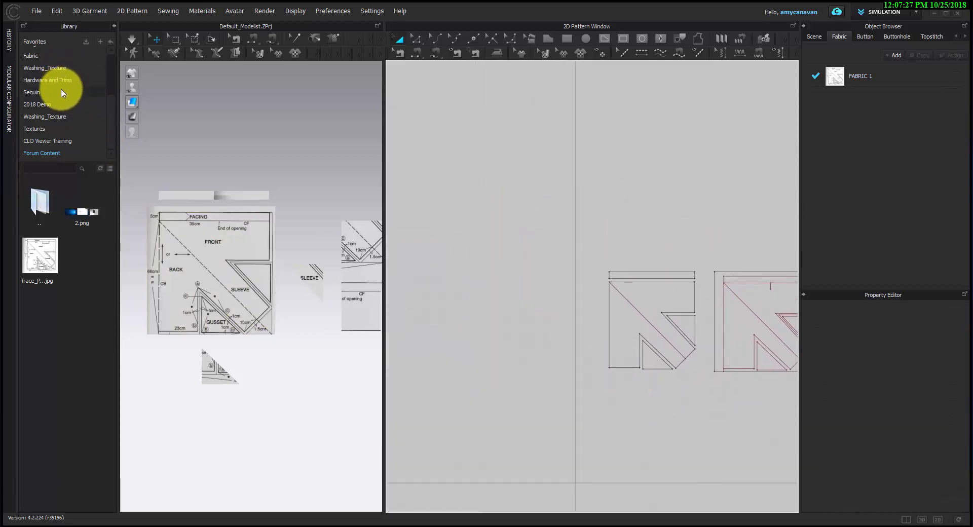
# - Load the second female avatar from the library's Avatar folder
pyautogui.scroll(3, 57, 81)
pyautogui.click(52, 64)
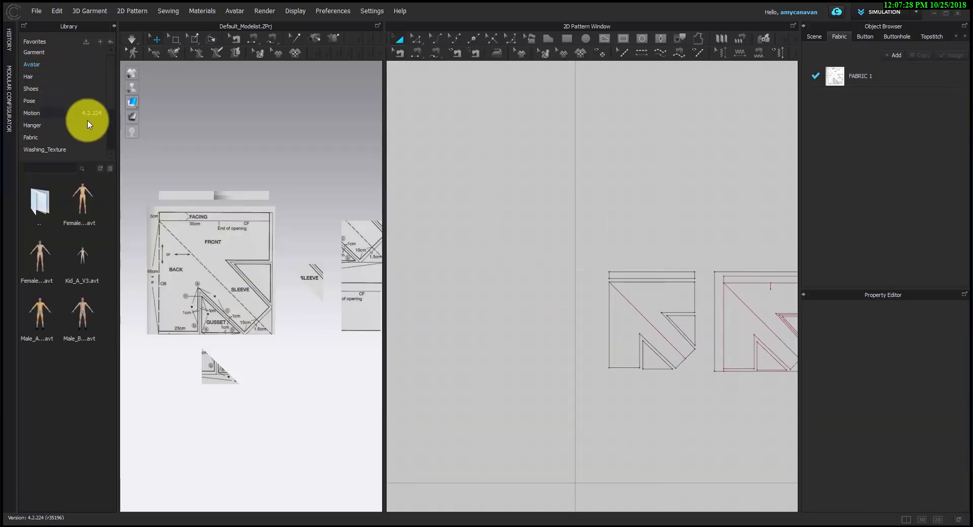
pyautogui.doubleClick(45, 252)
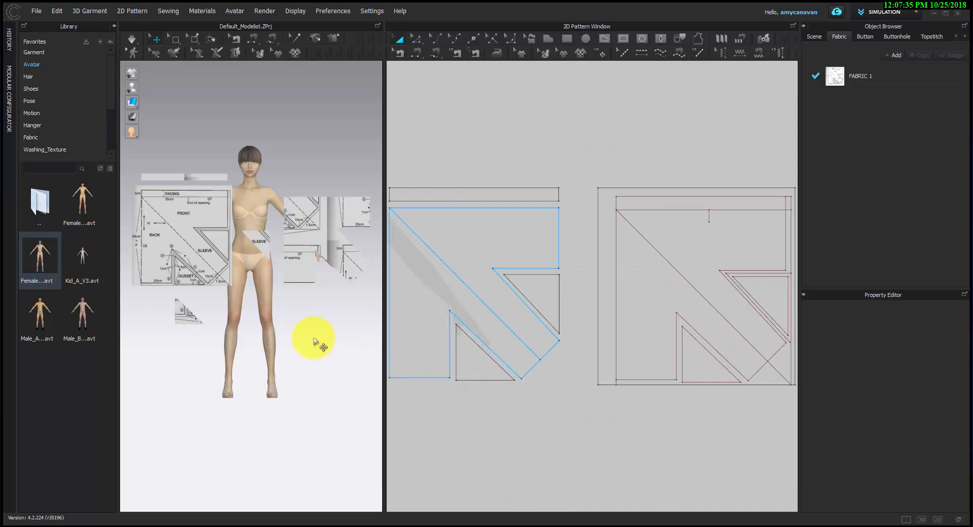
# - Move all the pattern pieces together up and away from the avatar in the 3D view
pyautogui.click(189, 239)
pyautogui.hotkey('ctrl', 'a')
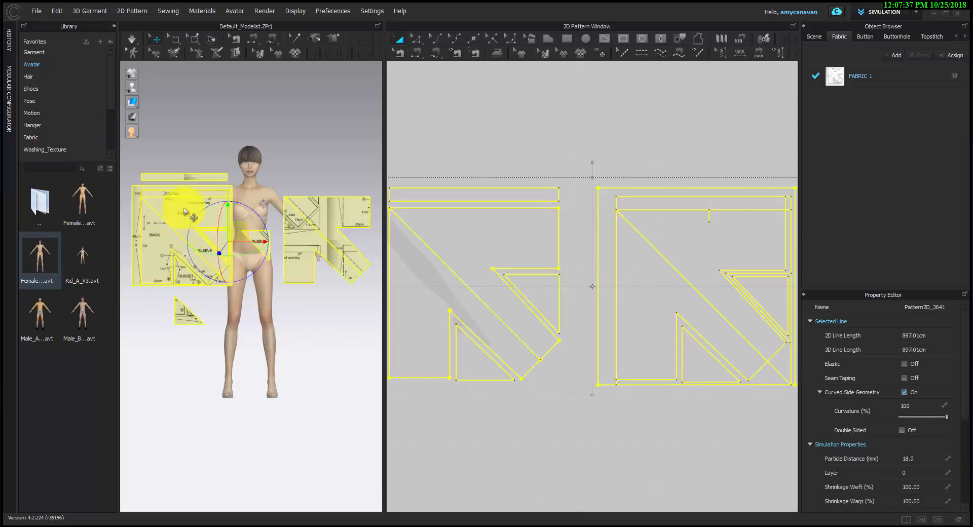
pyautogui.moveTo(184, 207); pyautogui.dragTo(458, 58)
pyautogui.click(326, 192)
pyautogui.scroll(-2, 559, 411)
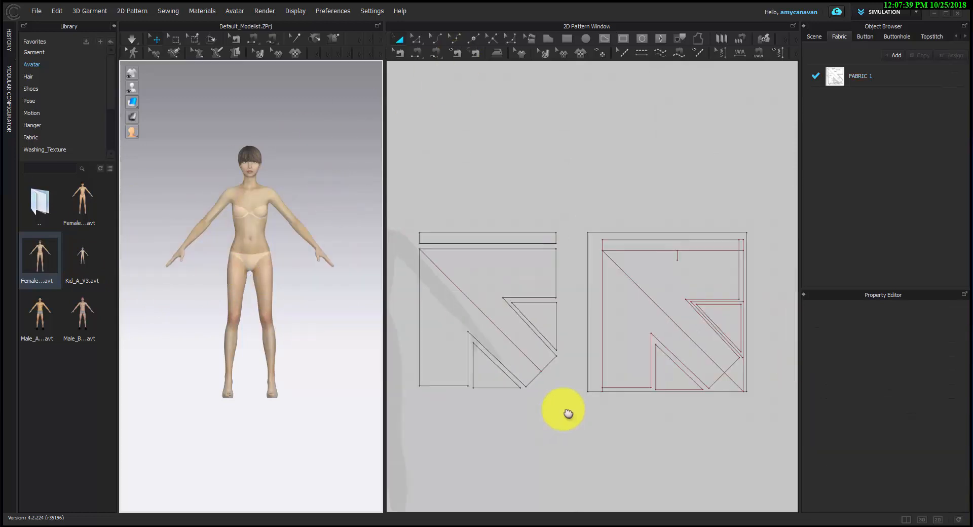
# - Split the top edge of the cloned body piece into two lines, with Line 1 set to 35 cm
pyautogui.moveTo(564, 414); pyautogui.dragTo(655, 400, button='middle')
pyautogui.moveTo(487, 201); pyautogui.dragTo(671, 380)
pyautogui.click(632, 436)
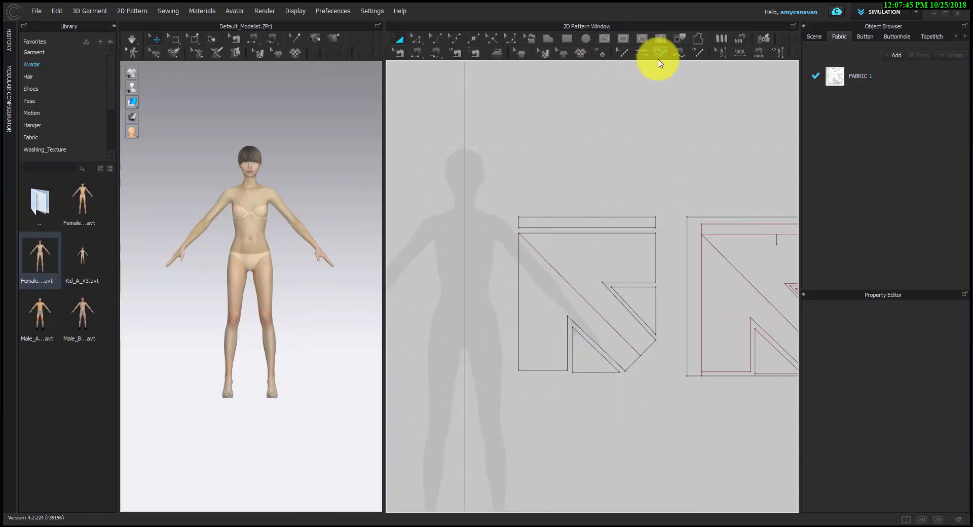
pyautogui.press('z')
pyautogui.rightClick(570, 233)
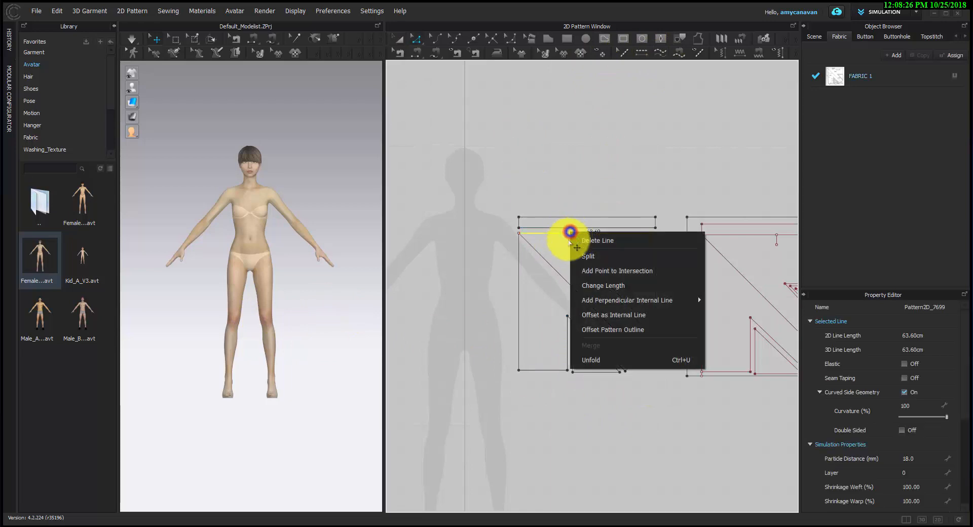
pyautogui.click(577, 259)
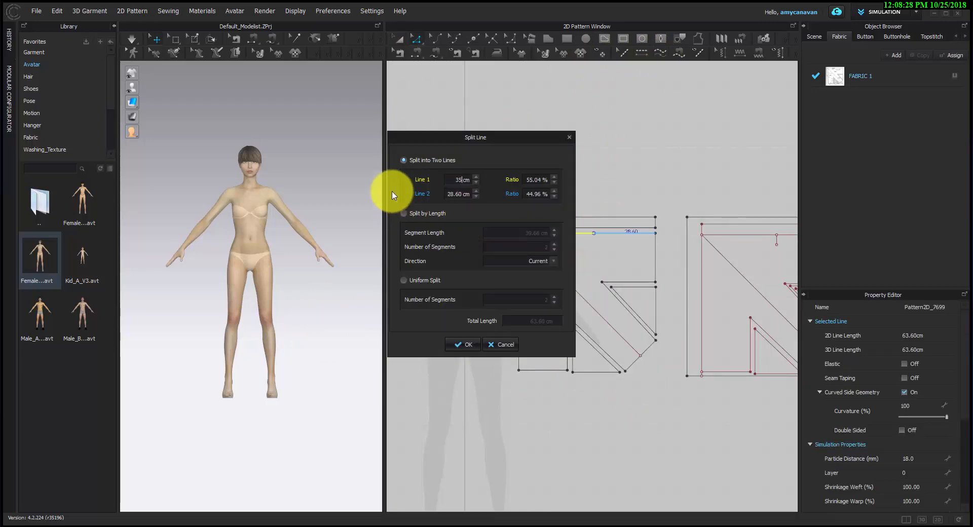
pyautogui.press('Return')
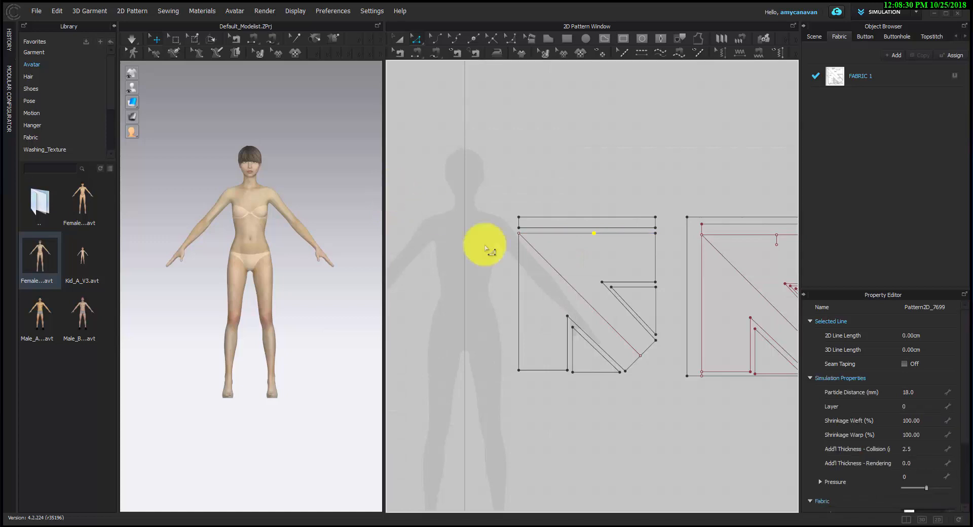
# - Rename the facing piece, and name the large body and sleeve piece Body
pyautogui.scroll(3, 493, 248)
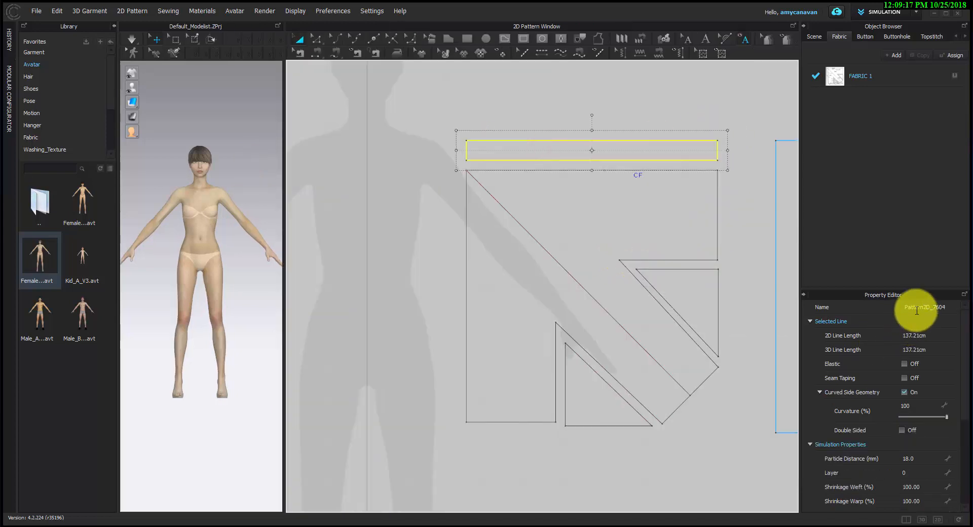
pyautogui.doubleClick(915, 308)
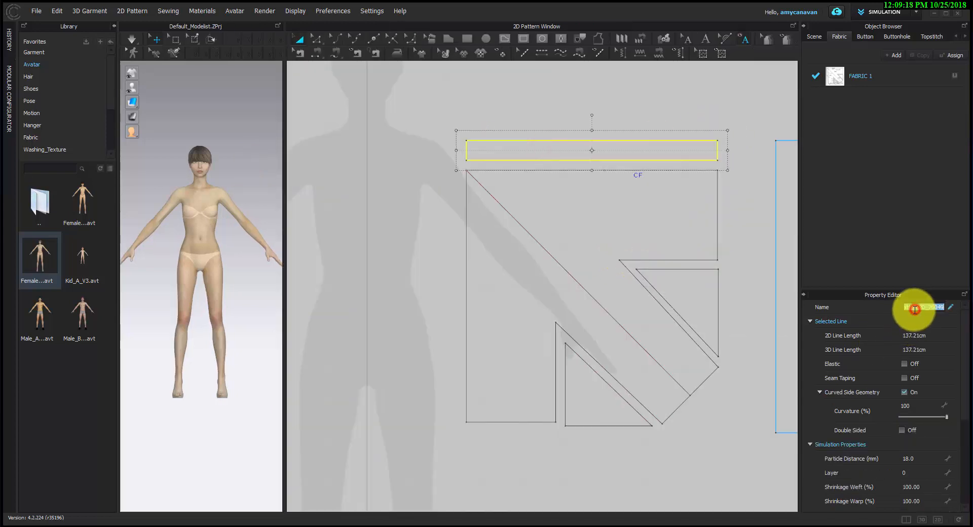
pyautogui.click(671, 215)
pyautogui.doubleClick(915, 306)
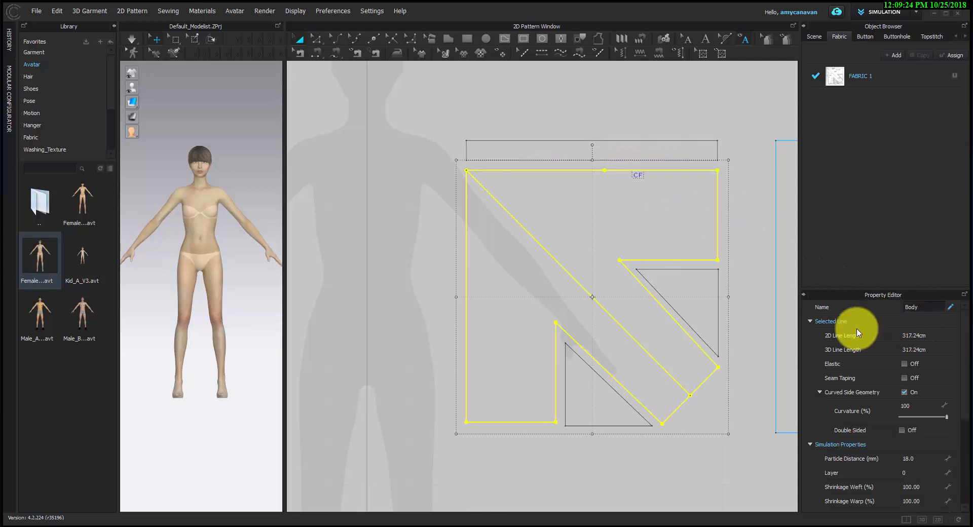
# - Name the upper gusset triangle Gusset 1 and the lower gusset triangle Gusset 2
pyautogui.click(691, 289)
pyautogui.doubleClick(922, 308)
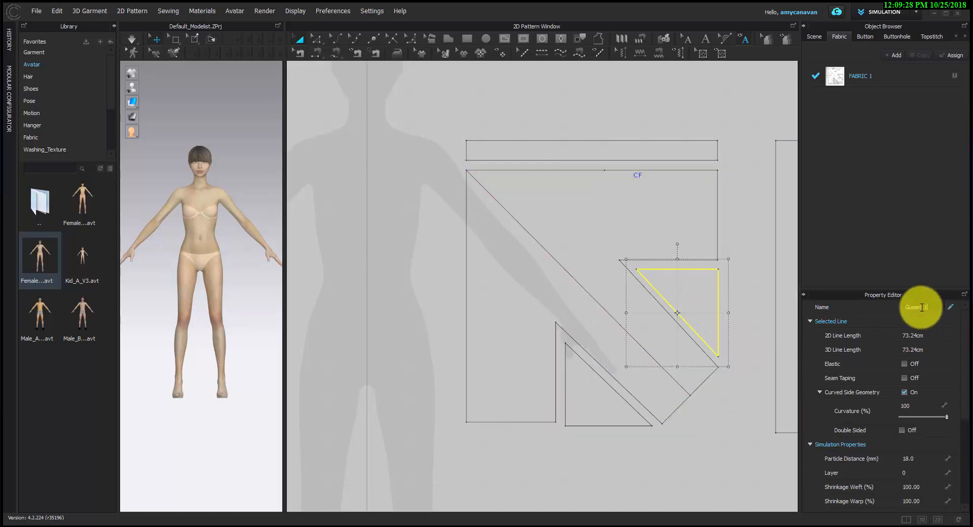
pyautogui.press('Return')
pyautogui.click(619, 414)
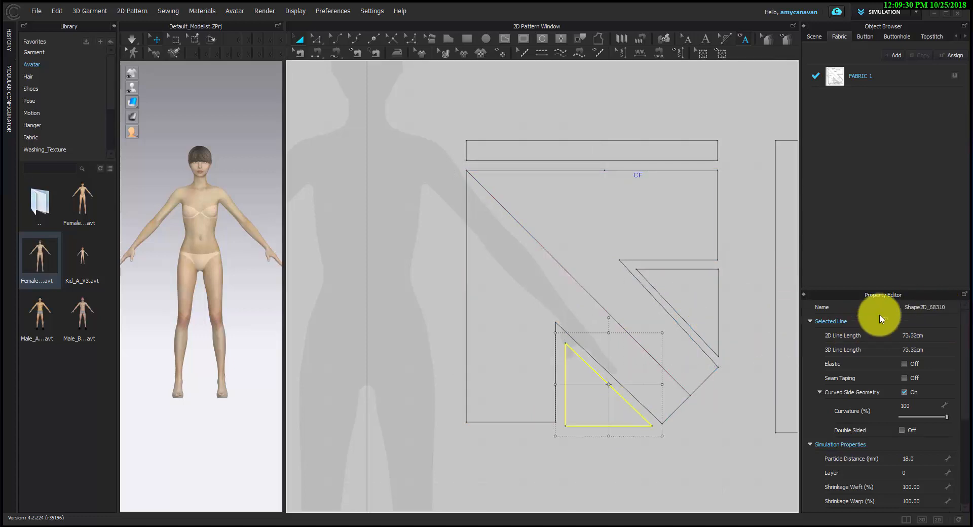
pyautogui.doubleClick(917, 307)
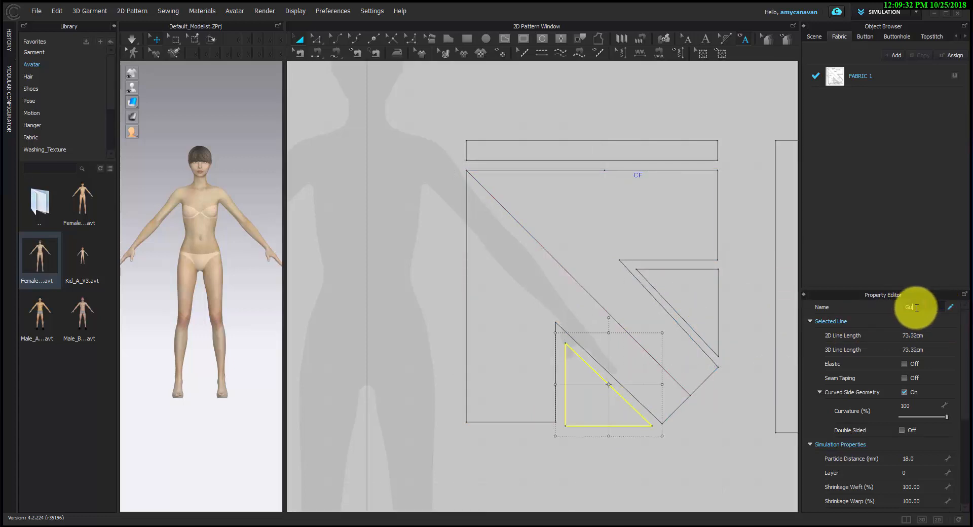
pyautogui.press('Return')
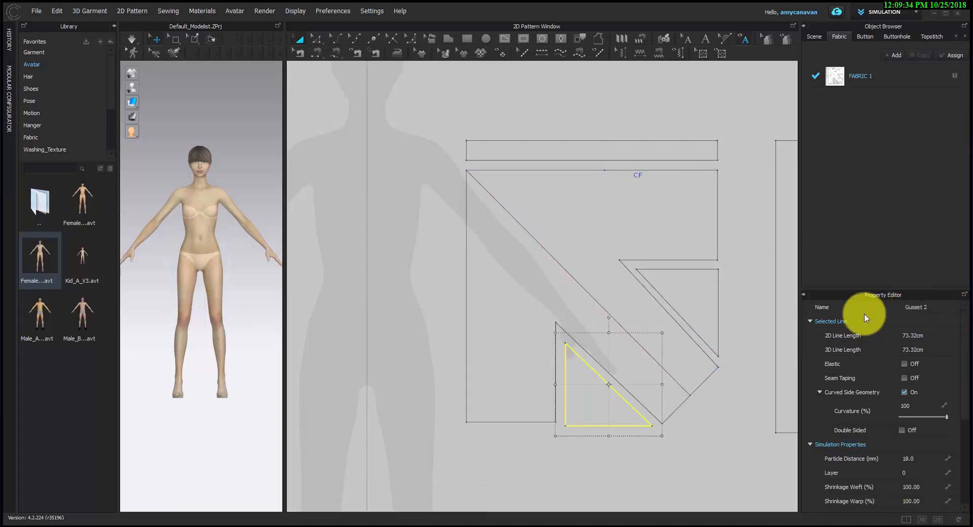
# - Create mirrored symmetric copies of the facing, body and both gusset pieces, placed about 68 cm to the left of the originals
pyautogui.scroll(-2, 636, 341)
pyautogui.click(438, 236)
pyautogui.moveTo(450, 150); pyautogui.dragTo(738, 426)
pyautogui.hotkey('ctrl', 'd')
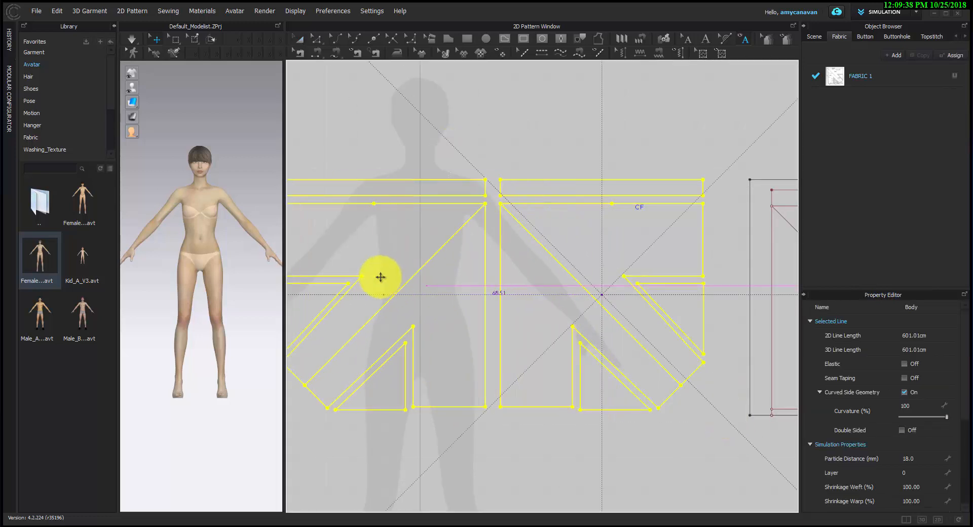
pyautogui.click(385, 277)
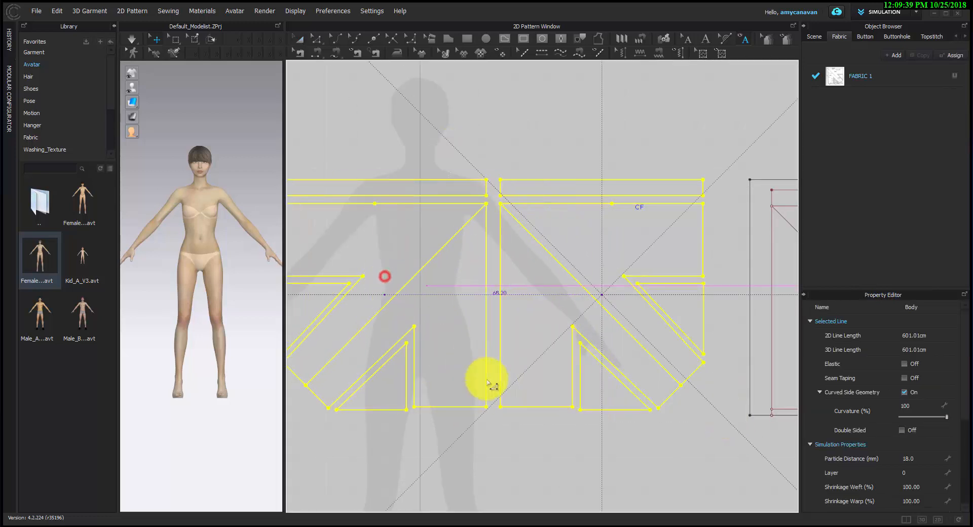
pyautogui.click(512, 441)
# - Move both symmetric halves up and to the left so they are centred over the avatar silhouette in the 2D view
pyautogui.scroll(-1, 521, 441)
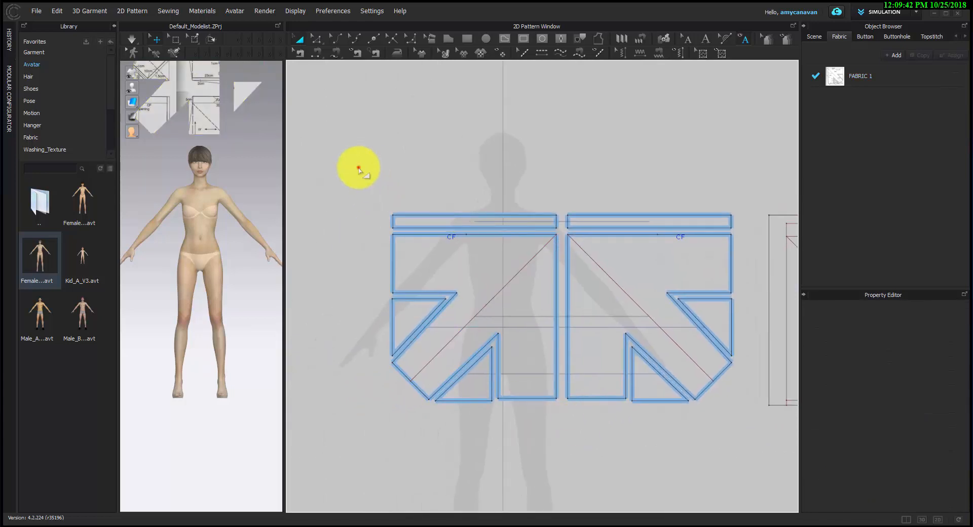
pyautogui.moveTo(358, 168); pyautogui.dragTo(744, 435)
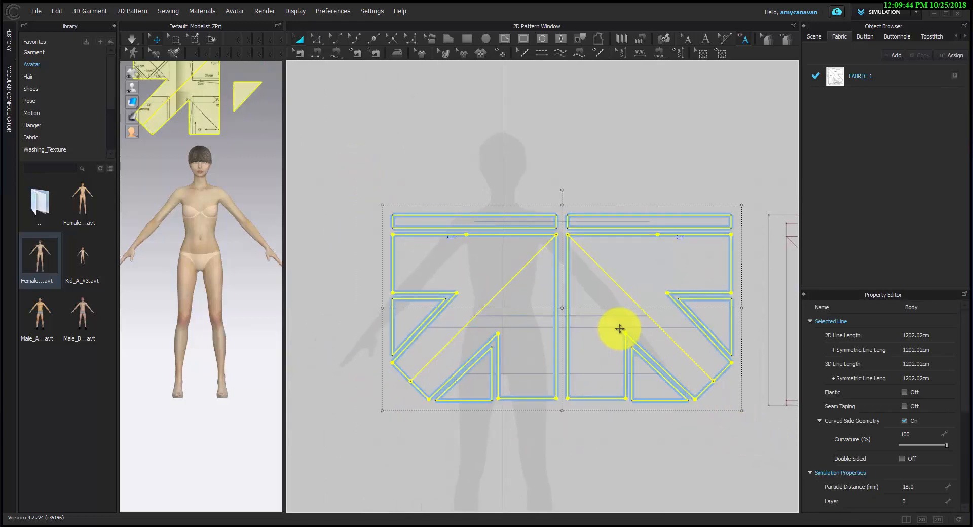
pyautogui.moveTo(595, 316); pyautogui.dragTo(550, 285)
pyautogui.click(562, 479)
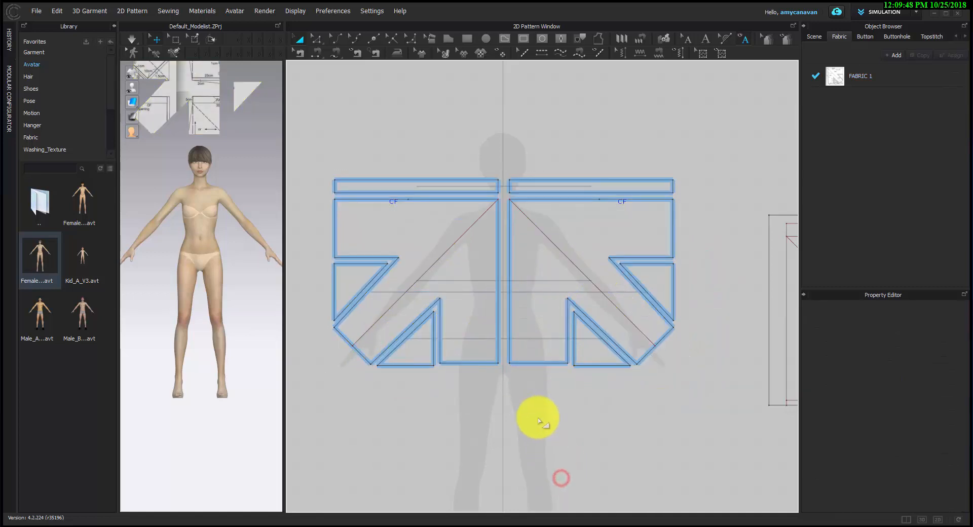
pyautogui.moveTo(550, 437); pyautogui.dragTo(589, 482, button='middle')
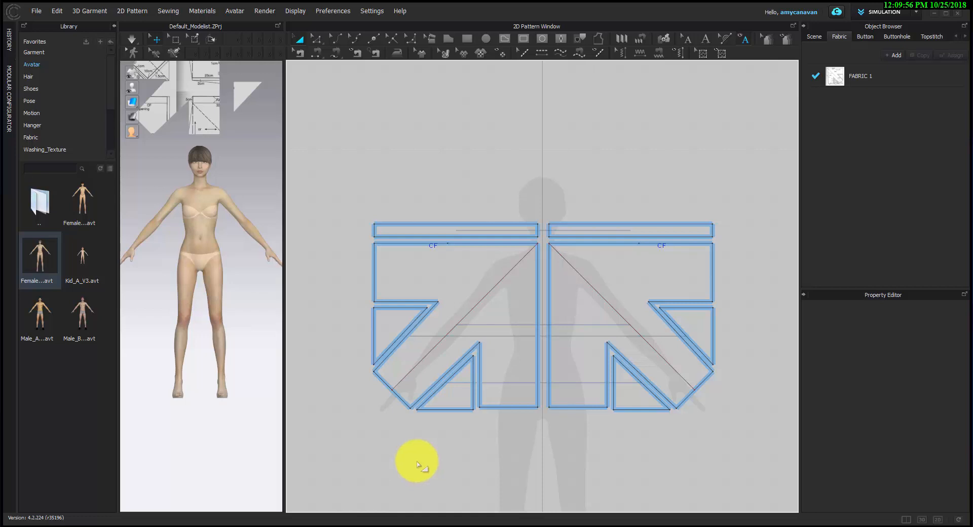
# - Move both symmetric halves of the pattern horizontally to the left of the avatar silhouette's centre line in the 2D view
pyautogui.moveTo(247, 358); pyautogui.dragTo(127, 376, button='right')
pyautogui.scroll(3, 206, 335)
pyautogui.moveTo(202, 309); pyautogui.dragTo(221, 440, button='middle')
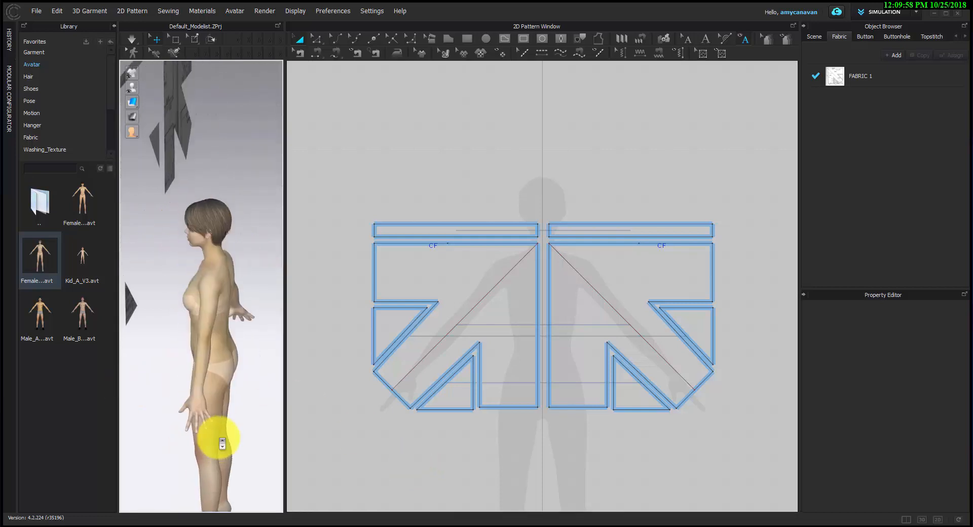
pyautogui.scroll(1, 218, 437)
pyautogui.scroll(3, 215, 380)
pyautogui.moveTo(210, 378); pyautogui.dragTo(202, 458, button='middle')
pyautogui.scroll(-5, 339, 338)
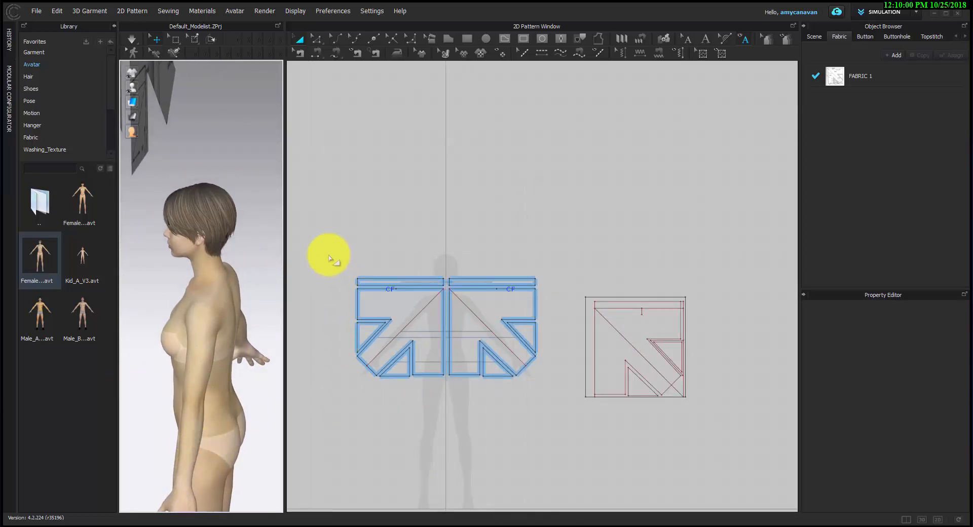
pyautogui.moveTo(329, 255); pyautogui.dragTo(546, 409)
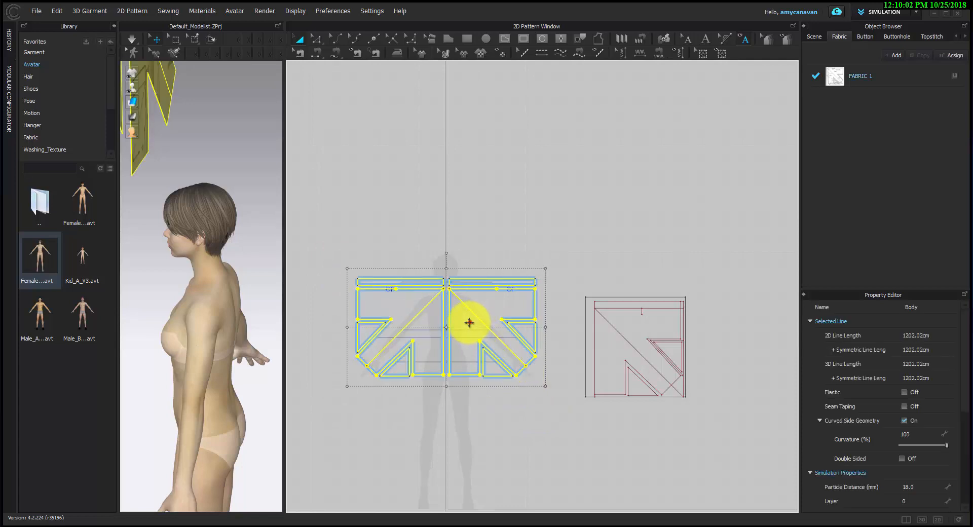
pyautogui.moveTo(469, 322); pyautogui.dragTo(375, 330)
pyautogui.click(358, 456)
pyautogui.moveTo(358, 456); pyautogui.dragTo(444, 453, button='right')
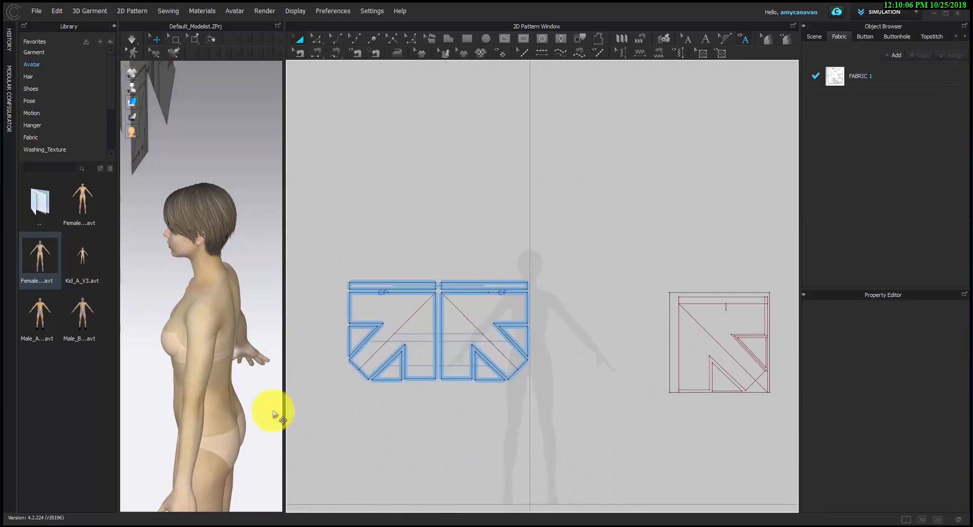
# - Show the avatar's arrangement points and place the right-hand body piece on the Arm_Outside_2 point of the avatar's left arm
pyautogui.press('4')
pyautogui.hotkey('shift', 'f')
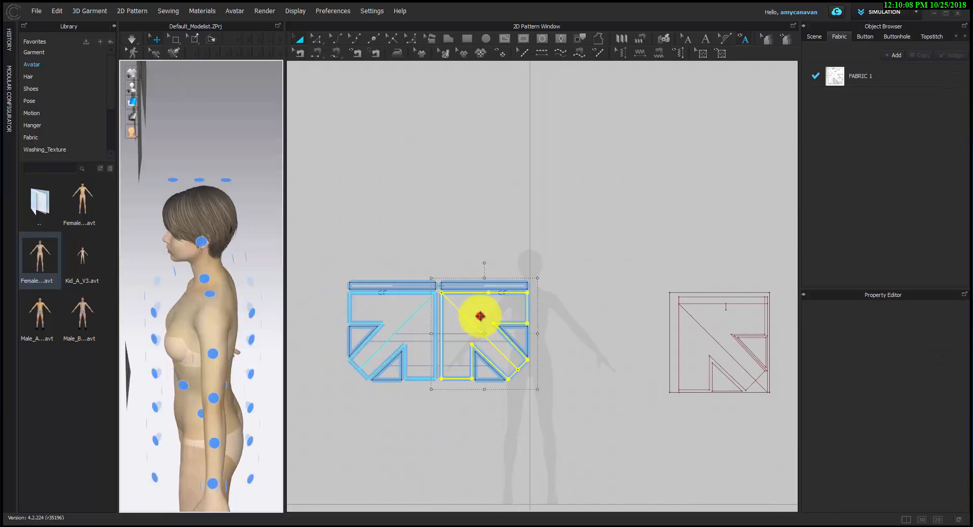
pyautogui.moveTo(480, 315); pyautogui.dragTo(213, 348)
pyautogui.moveTo(212, 347); pyautogui.dragTo(294, 319, button='right')
pyautogui.moveTo(234, 358)
pyautogui.mouseDown(button='right')
pyautogui.moveTo(191, 352)
pyautogui.moveTo(124, 369)
pyautogui.moveTo(219, 347)
pyautogui.mouseUp(button='right')
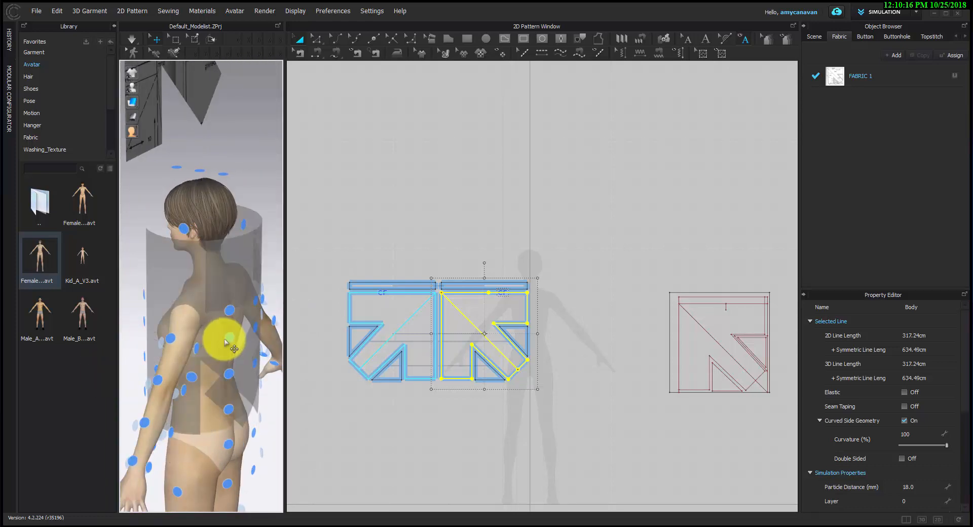
pyautogui.moveTo(195, 297); pyautogui.dragTo(184, 230)
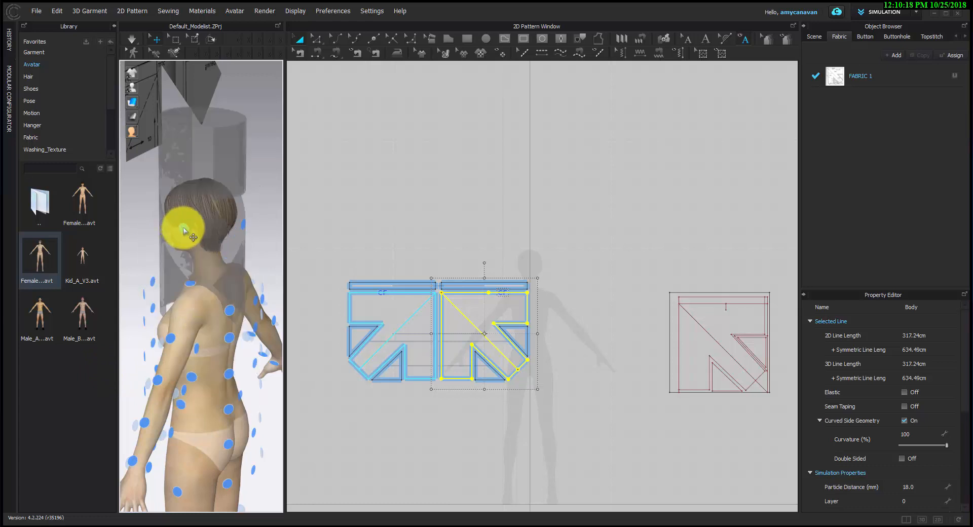
pyautogui.moveTo(127, 315); pyautogui.dragTo(218, 397)
pyautogui.moveTo(218, 397)
pyautogui.mouseDown(button='right')
pyautogui.moveTo(256, 401)
pyautogui.moveTo(218, 387)
pyautogui.mouseUp(button='right')
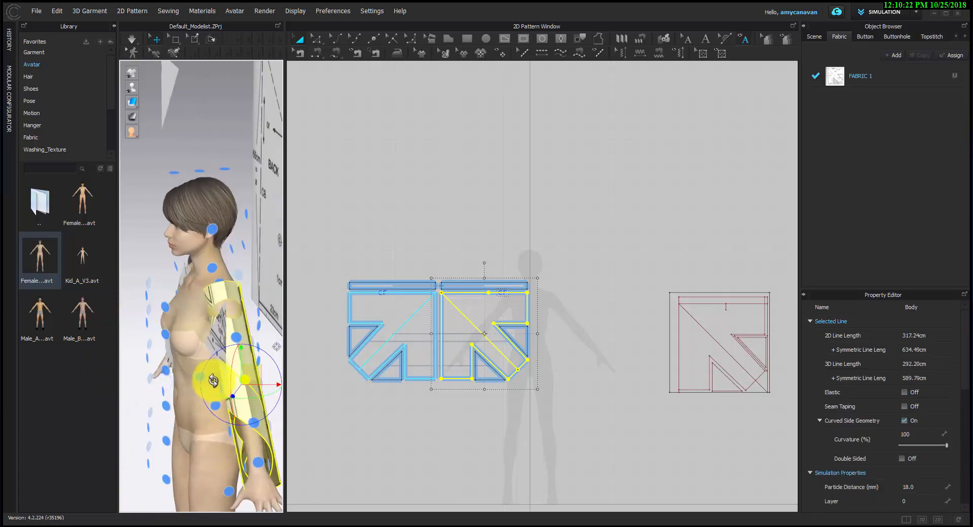
# - Set the arrangement offset of the body piece on the avatar's left arm to 100
pyautogui.scroll(-5, 934, 389)
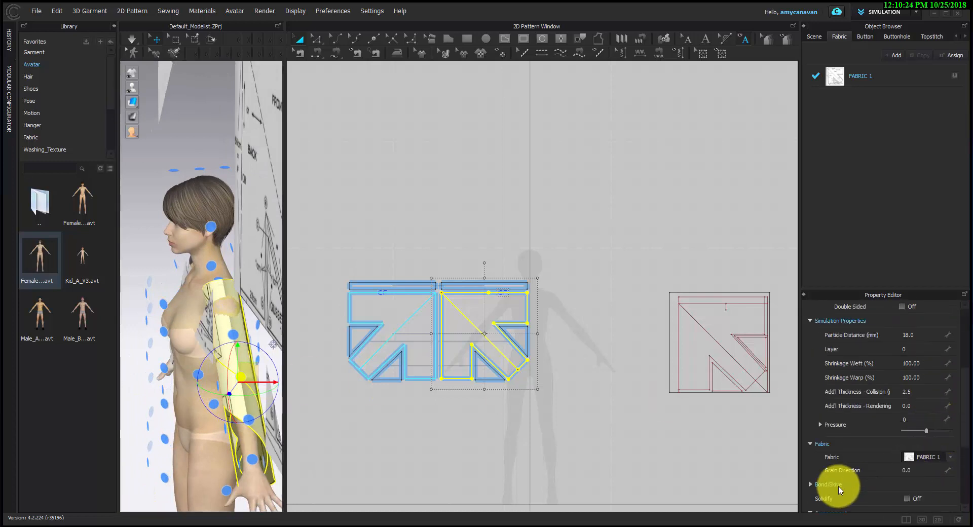
pyautogui.scroll(-5, 864, 449)
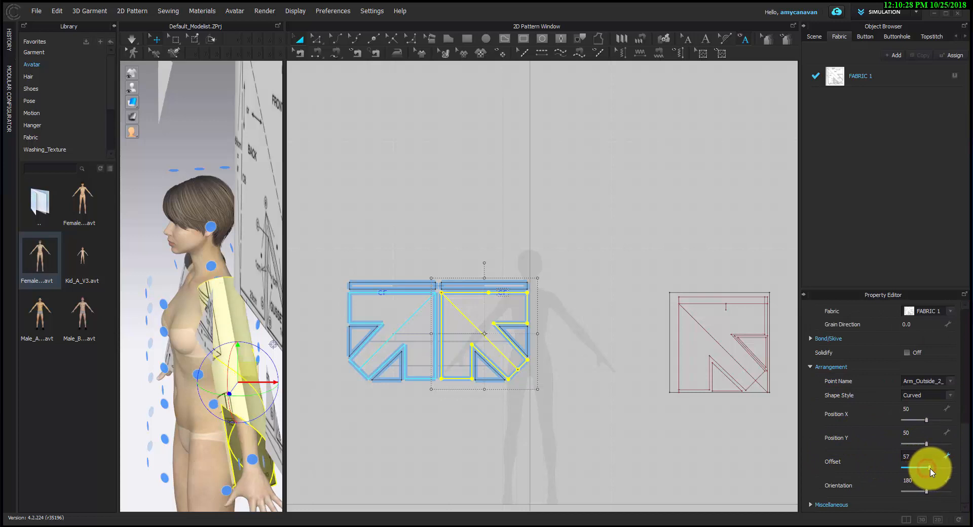
pyautogui.moveTo(937, 472); pyautogui.dragTo(952, 473)
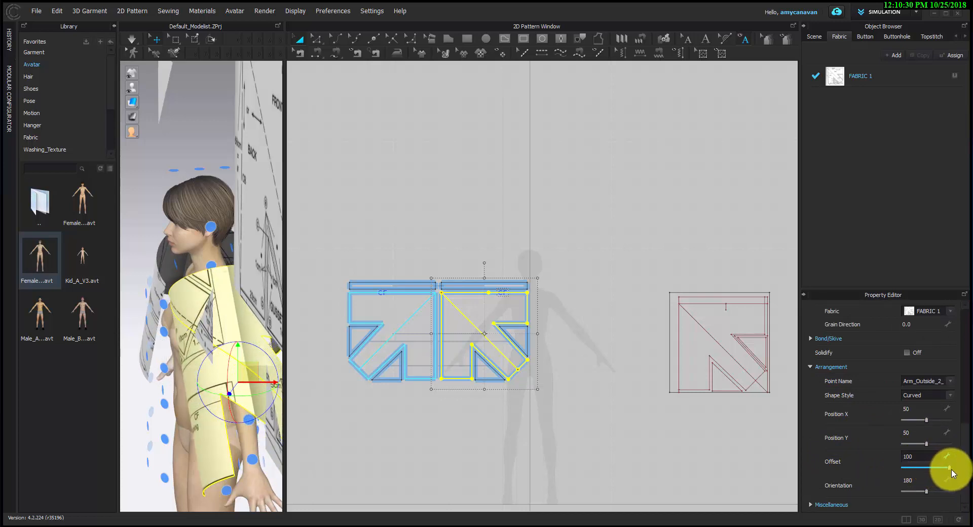
pyautogui.click(606, 461)
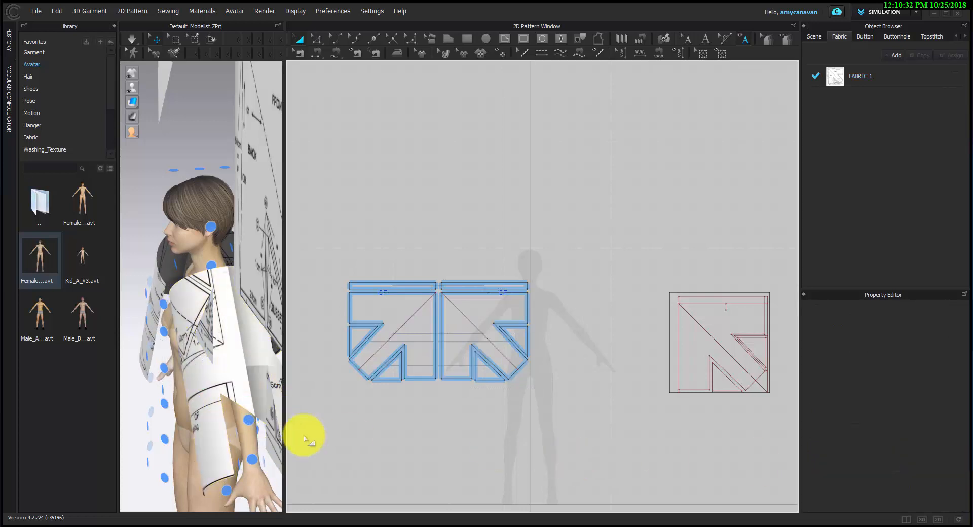
# - Reassign the left-hand body piece to the Arm_Outside_2 point on the avatar's left arm, swapping sides with its mirrored piece
pyautogui.moveTo(134, 403); pyautogui.dragTo(287, 332, button='right')
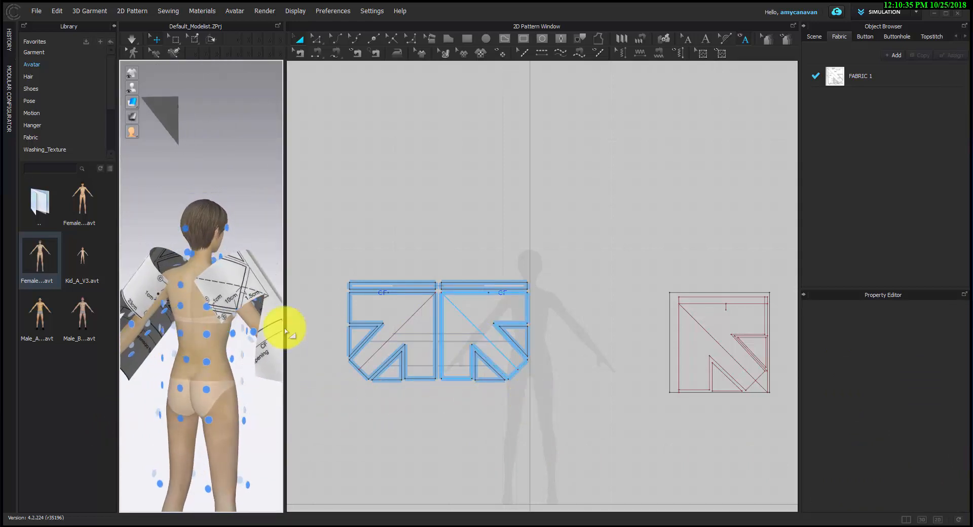
pyautogui.click(234, 293)
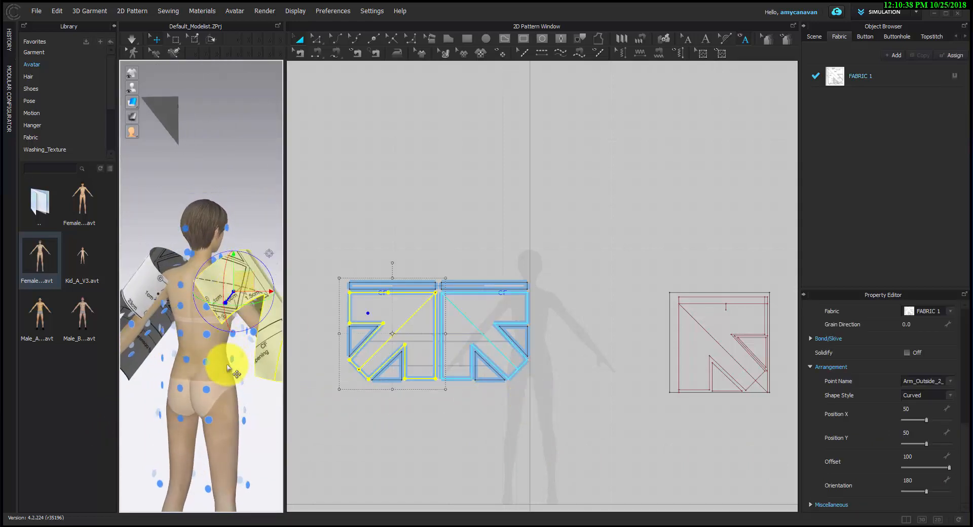
pyautogui.moveTo(227, 367); pyautogui.dragTo(21, 373, button='right')
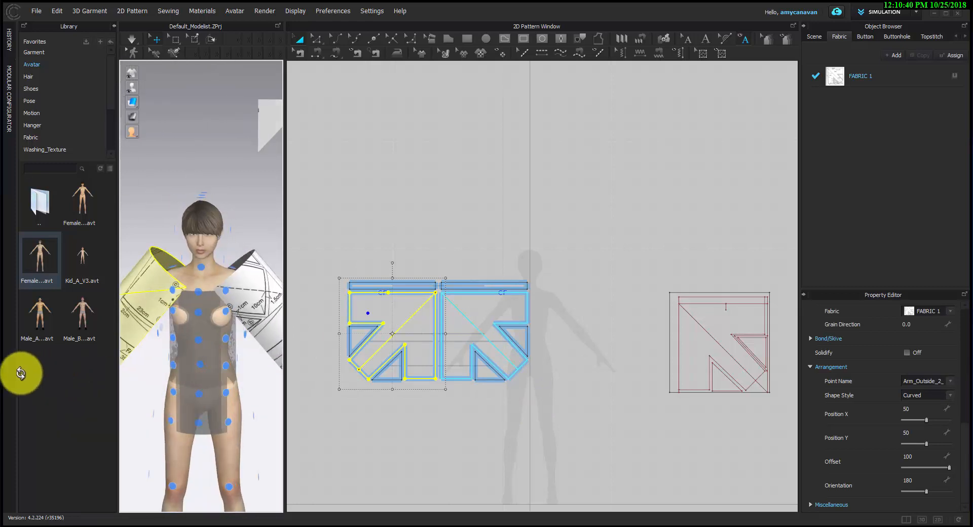
pyautogui.scroll(-2, 188, 378)
pyautogui.moveTo(139, 406); pyautogui.dragTo(319, 403, button='right')
pyautogui.moveTo(229, 292); pyautogui.dragTo(265, 223)
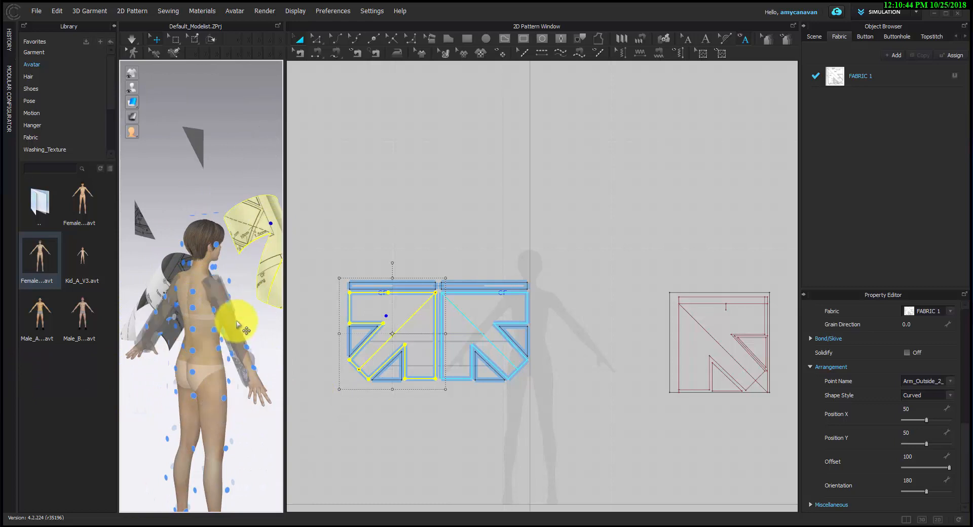
pyautogui.click(238, 327)
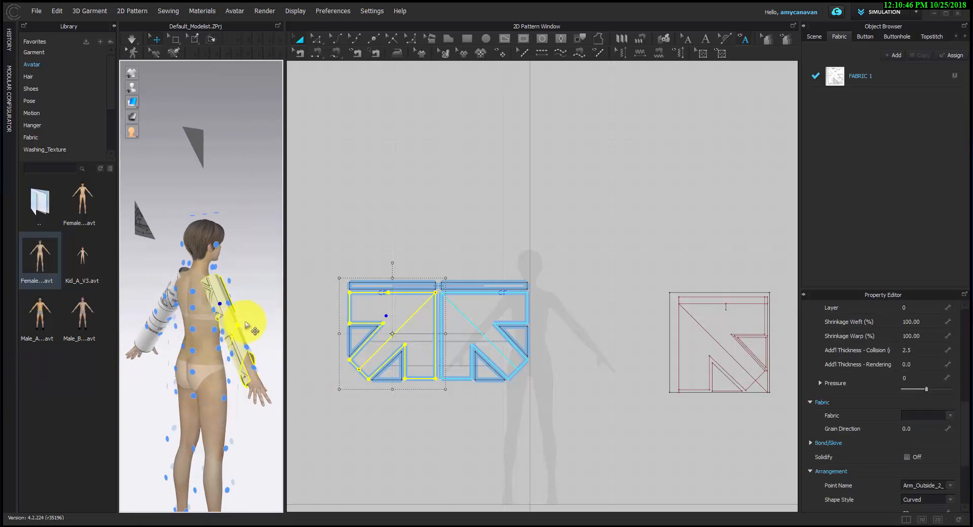
pyautogui.moveTo(260, 308); pyautogui.dragTo(137, 325, button='right')
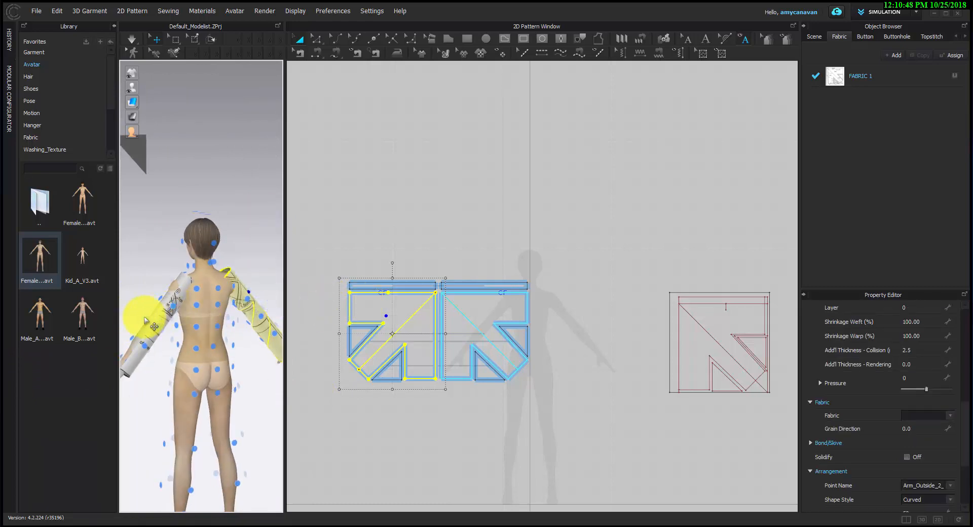
pyautogui.click(145, 320)
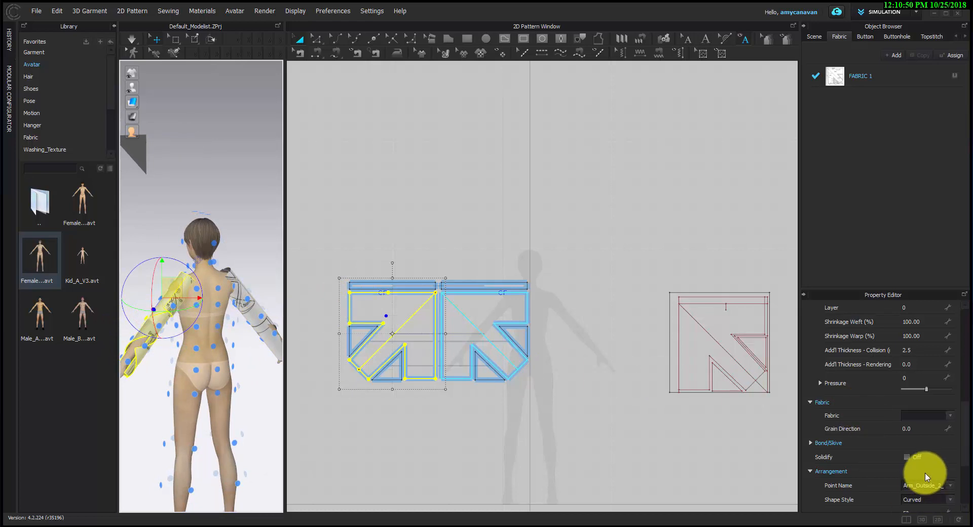
# - Increase the arrangement offset of the reassigned body piece to 100 so both halves stand away from the arms
pyautogui.scroll(-3, 925, 476)
pyautogui.moveTo(951, 453); pyautogui.dragTo(972, 453)
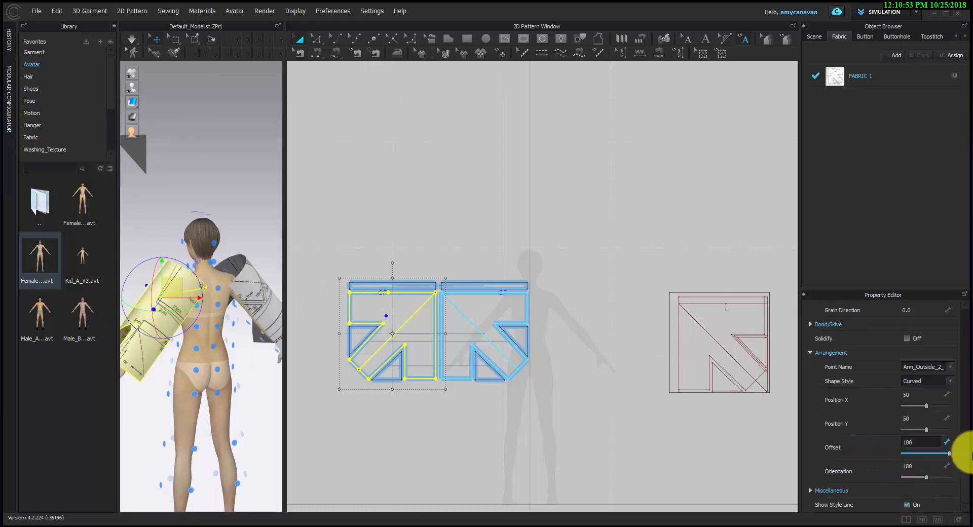
pyautogui.click(144, 441)
# - Add a pattern symbol midway along the inner vertical edge of the right-hand body piece
pyautogui.scroll(5, 436, 330)
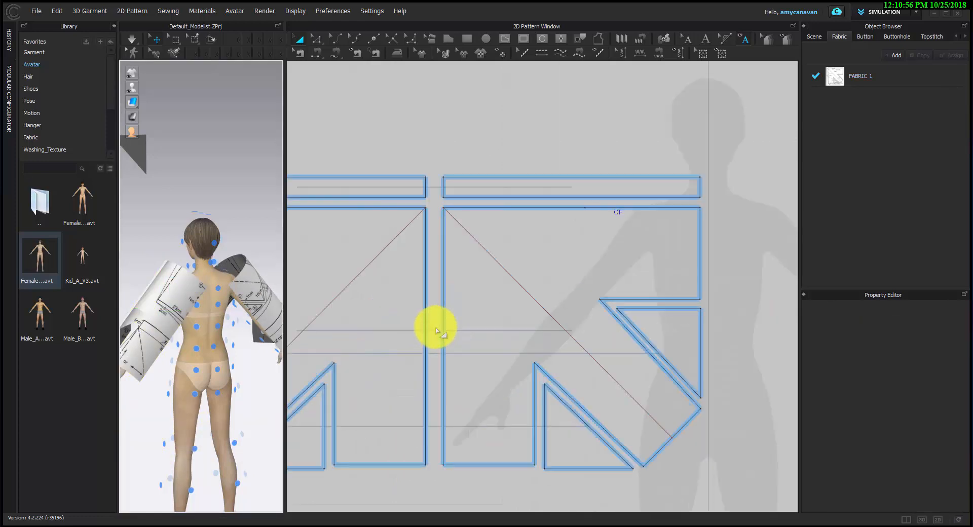
pyautogui.click(726, 39)
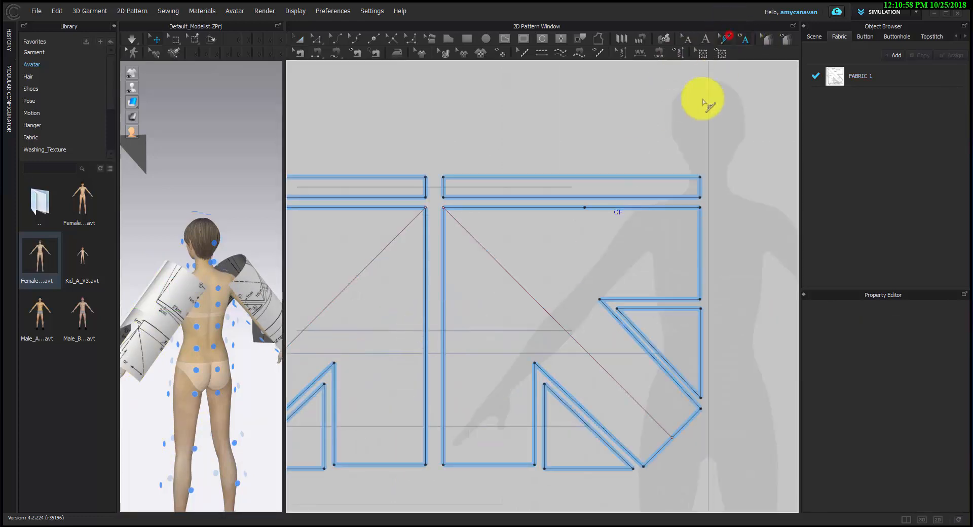
pyautogui.click(443, 326)
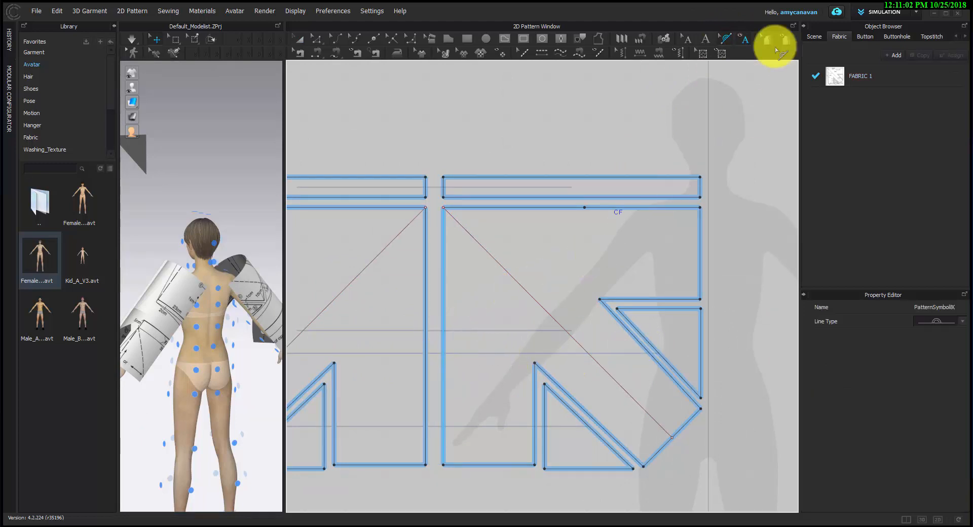
# - Sew the facing inner vertical edges of the two body pieces together
pyautogui.click(427, 326)
pyautogui.click(444, 310)
pyautogui.scroll(-2, 431, 385)
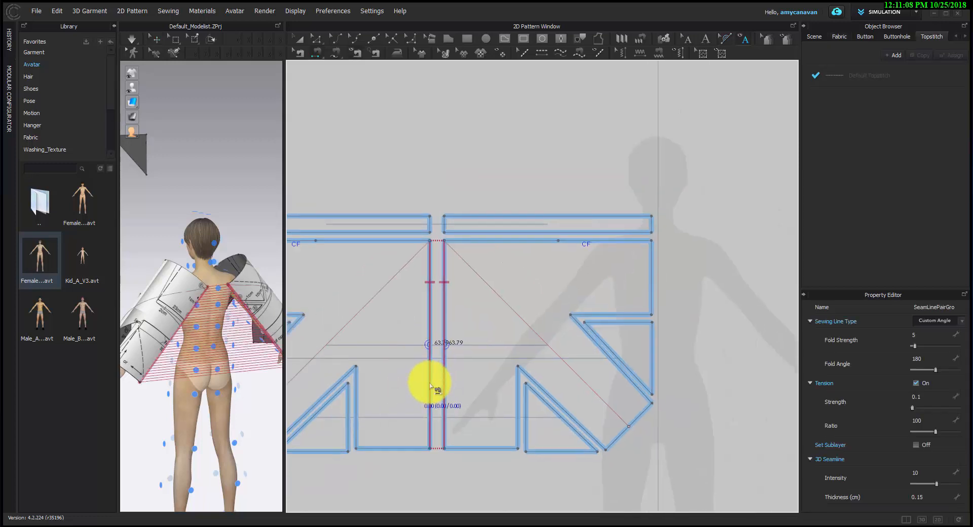
# - Sew the outer CF segments of the two body pieces' upper edges to each other and check the seam on the avatar
pyautogui.moveTo(430, 385); pyautogui.dragTo(507, 380, button='middle')
pyautogui.moveTo(248, 366); pyautogui.dragTo(320, 369, button='right')
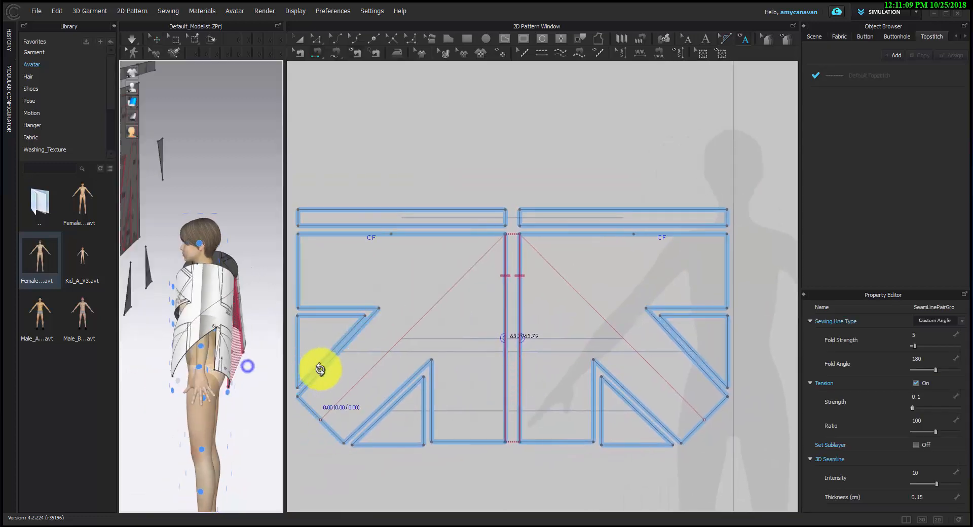
pyautogui.click(364, 233)
pyautogui.click(629, 258)
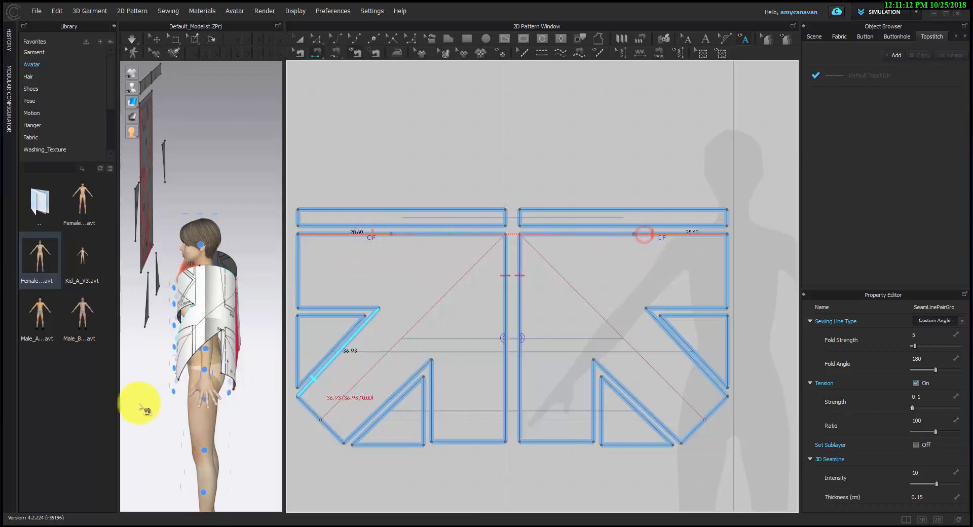
pyautogui.moveTo(142, 402); pyautogui.dragTo(272, 394, button='right')
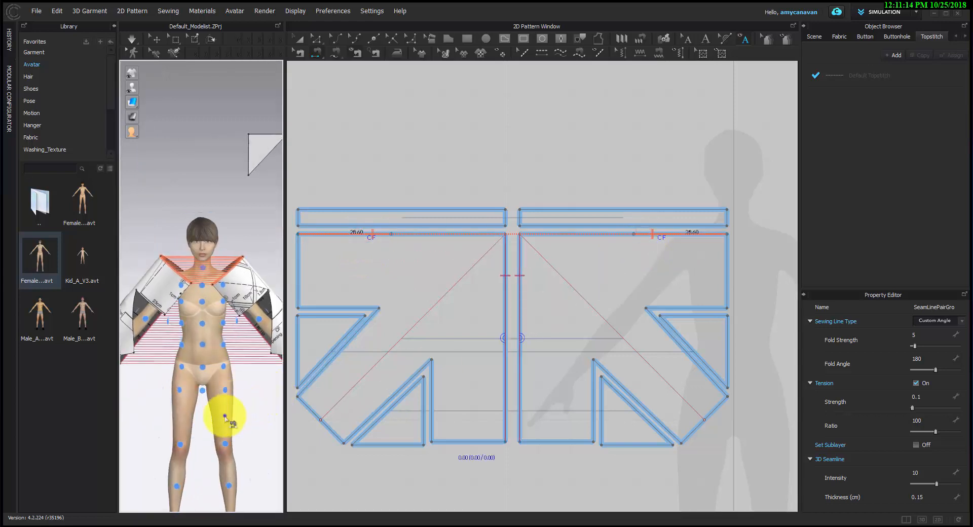
pyautogui.moveTo(225, 417)
pyautogui.mouseDown(button='right')
pyautogui.moveTo(178, 451)
pyautogui.moveTo(217, 408)
pyautogui.mouseUp(button='right')
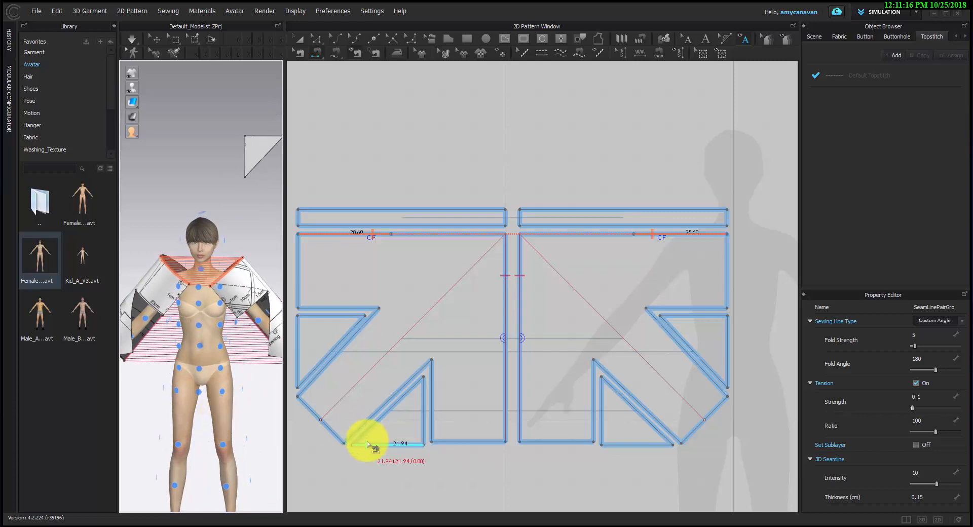
# - Rotate the left-hand upper gusset triangle and move it outside the body piece, beside its side notch
pyautogui.scroll(-5, 369, 444)
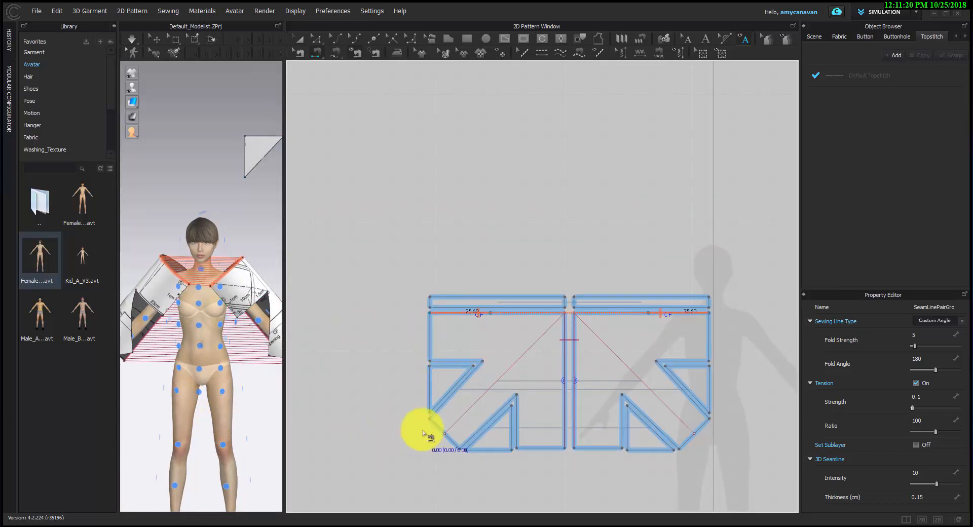
pyautogui.press('a')
pyautogui.click(446, 375)
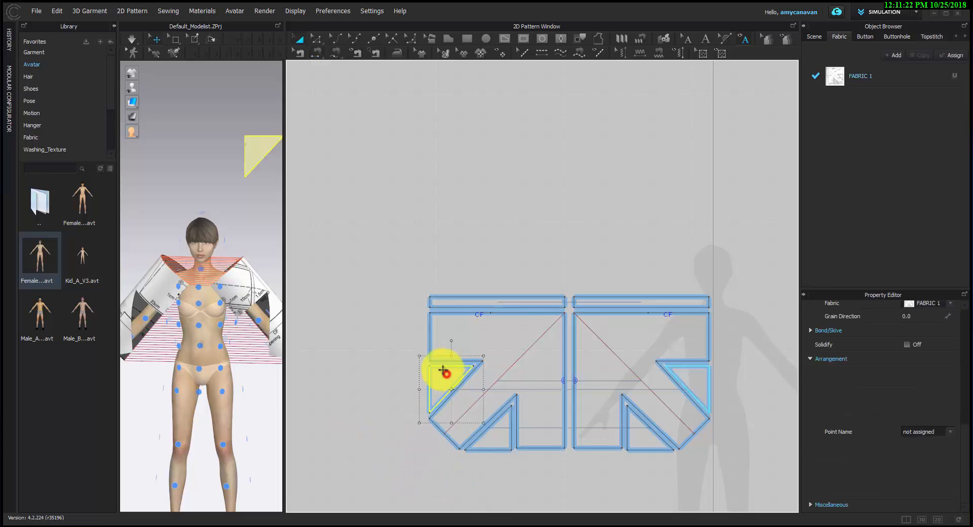
pyautogui.moveTo(453, 341); pyautogui.dragTo(397, 387)
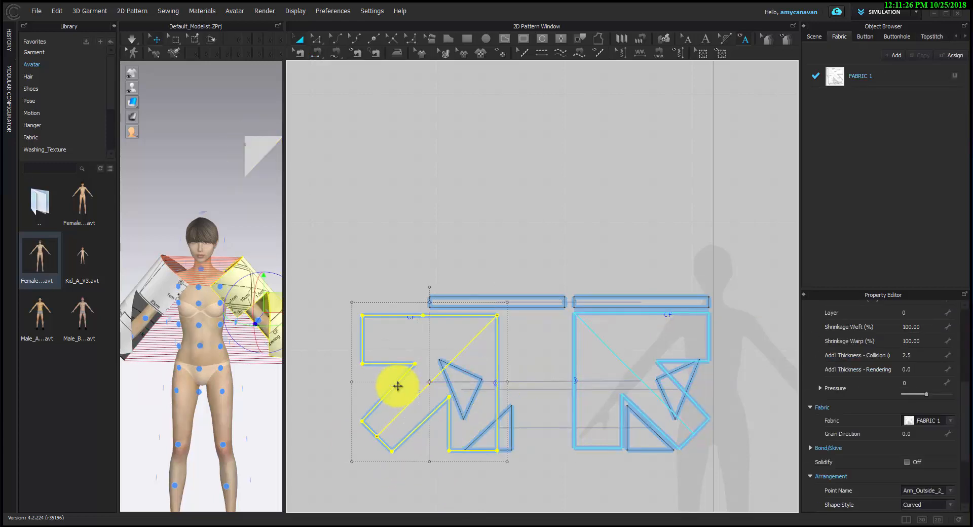
pyautogui.hotkey('ctrl', 'z')
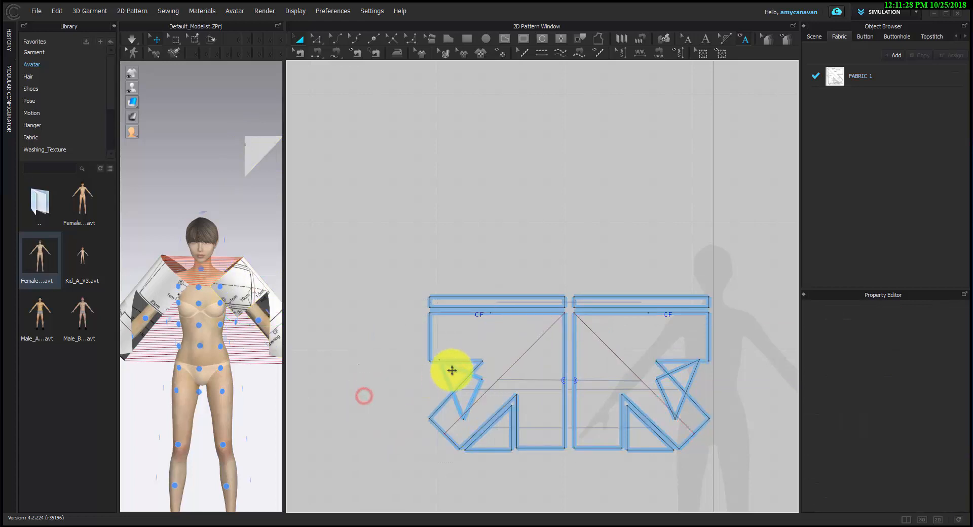
pyautogui.moveTo(450, 371); pyautogui.dragTo(378, 380)
pyautogui.click(446, 473)
# - Rotate the left-hand lower gusset triangle and move it below the body piece
pyautogui.click(502, 430)
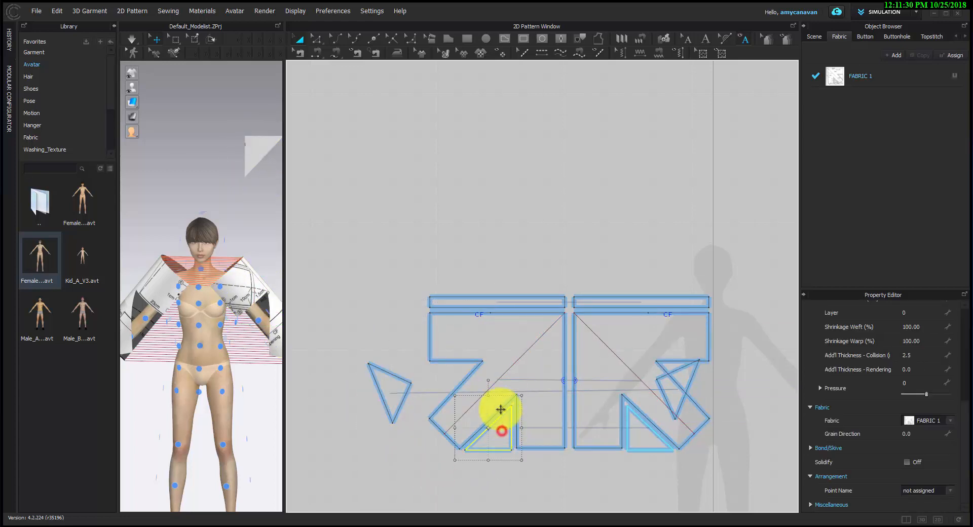
pyautogui.moveTo(488, 382); pyautogui.dragTo(430, 451)
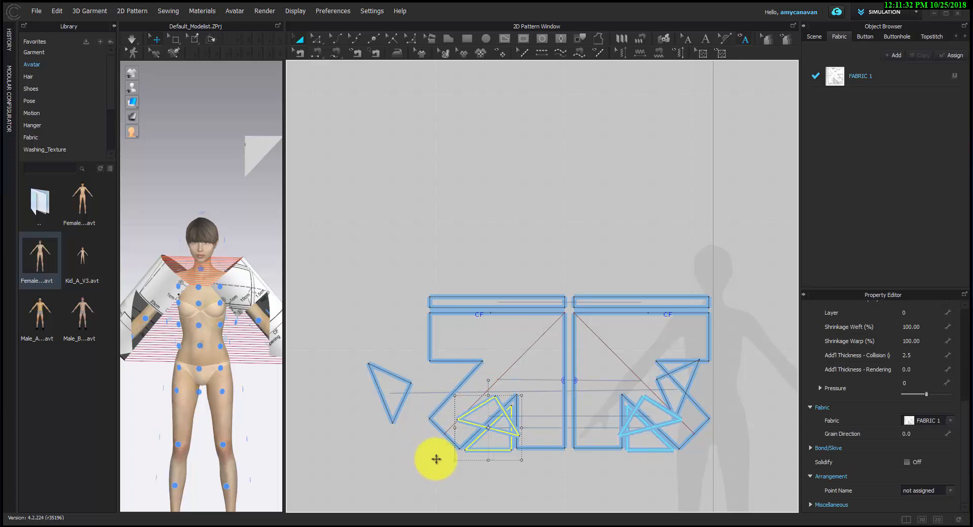
pyautogui.moveTo(480, 408); pyautogui.dragTo(482, 458)
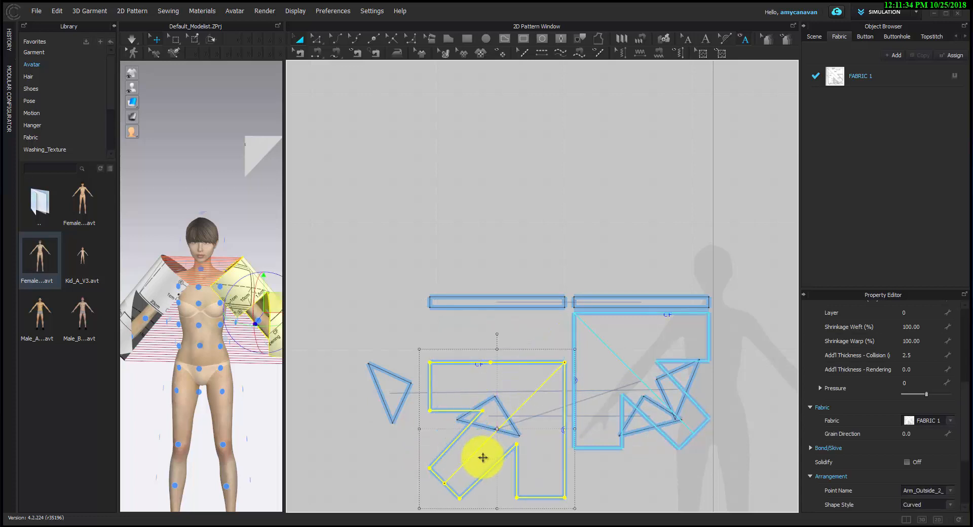
pyautogui.hotkey('ctrl', 'z')
pyautogui.click(485, 482)
pyautogui.moveTo(501, 424); pyautogui.dragTo(505, 452)
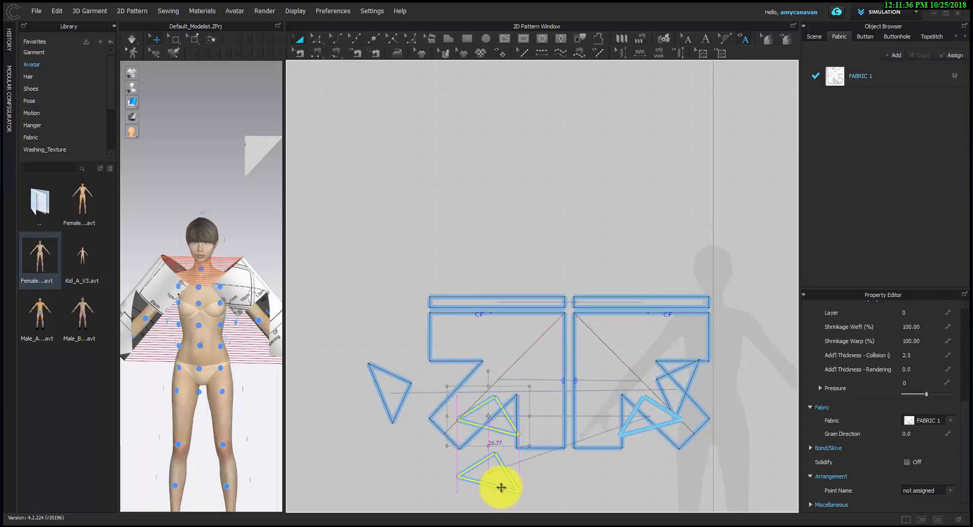
pyautogui.moveTo(499, 489); pyautogui.dragTo(498, 488)
# - Move the right-hand upper gusset outward past the body's side edge and the right-hand lower gusset below the body
pyautogui.moveTo(709, 378); pyautogui.dragTo(747, 384)
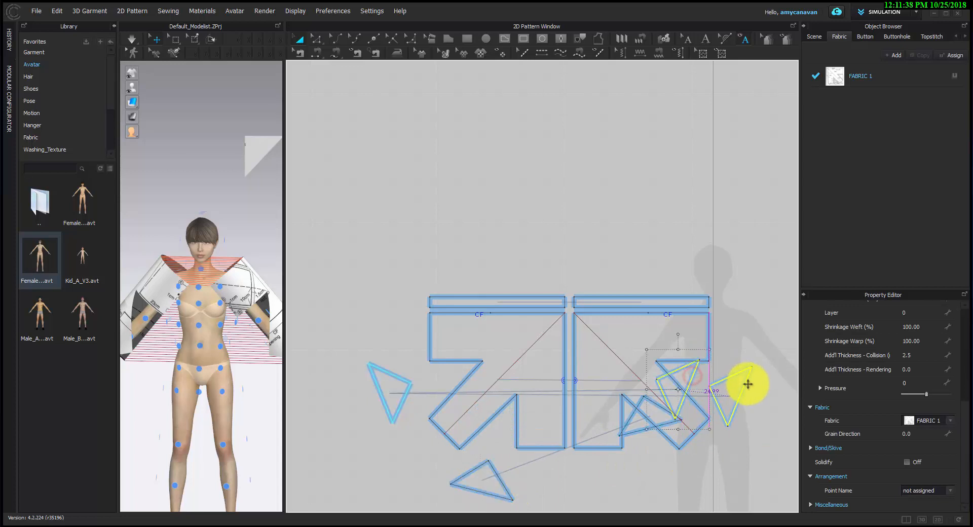
pyautogui.moveTo(635, 433); pyautogui.dragTo(634, 494)
pyautogui.click(568, 498)
# - Sew the inner short edge of the left-hand upper gusset to the diagonal edge of the body's side notch
pyautogui.scroll(5, 537, 426)
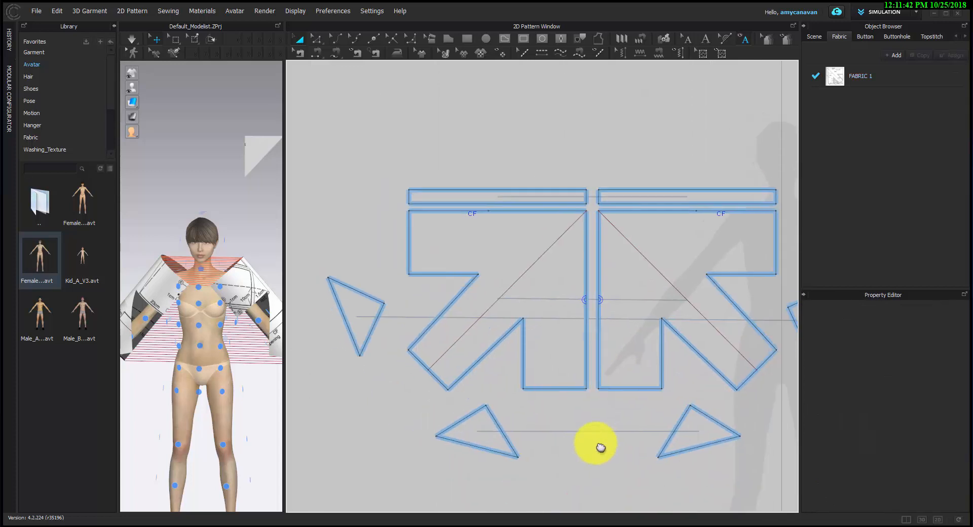
pyautogui.press('m')
pyautogui.moveTo(423, 330); pyautogui.dragTo(404, 388)
pyautogui.click(520, 316)
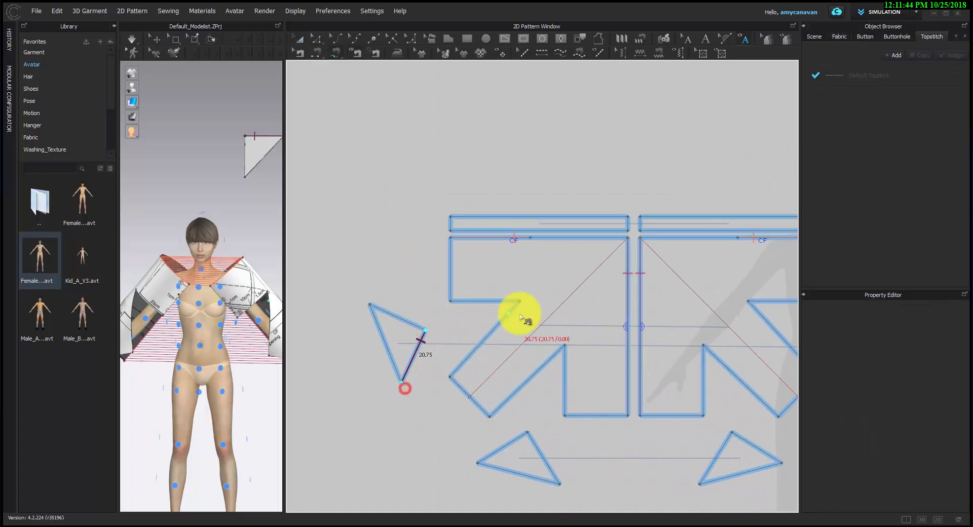
pyautogui.click(428, 338)
# - Sew the upper short edge of the left-hand upper gusset to the horizontal edge of the same side notch
pyautogui.click(424, 329)
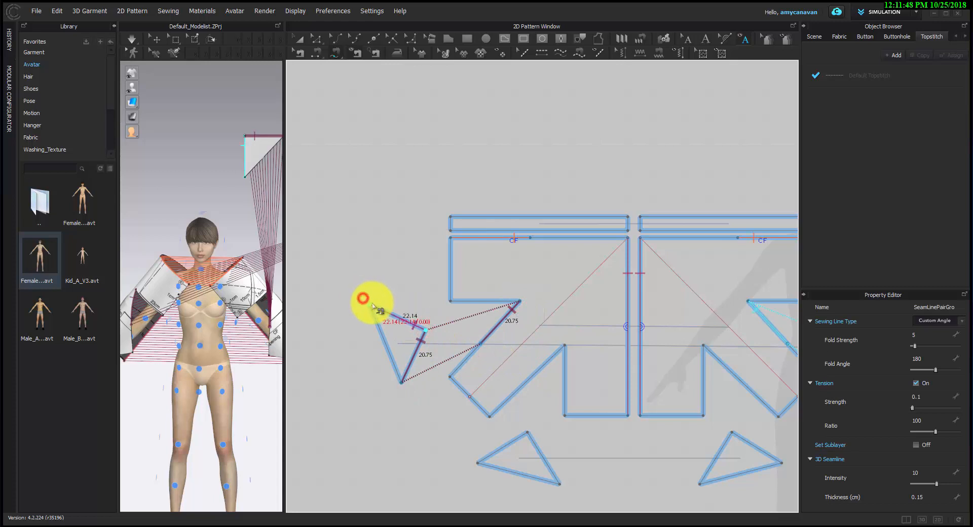
pyautogui.click(371, 304)
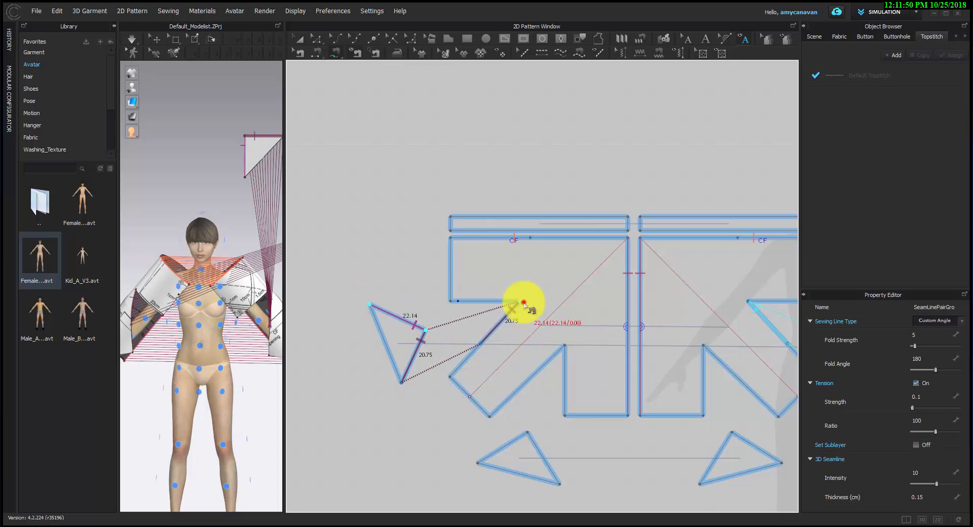
pyautogui.click(524, 303)
pyautogui.click(459, 303)
pyautogui.scroll(-2, 510, 365)
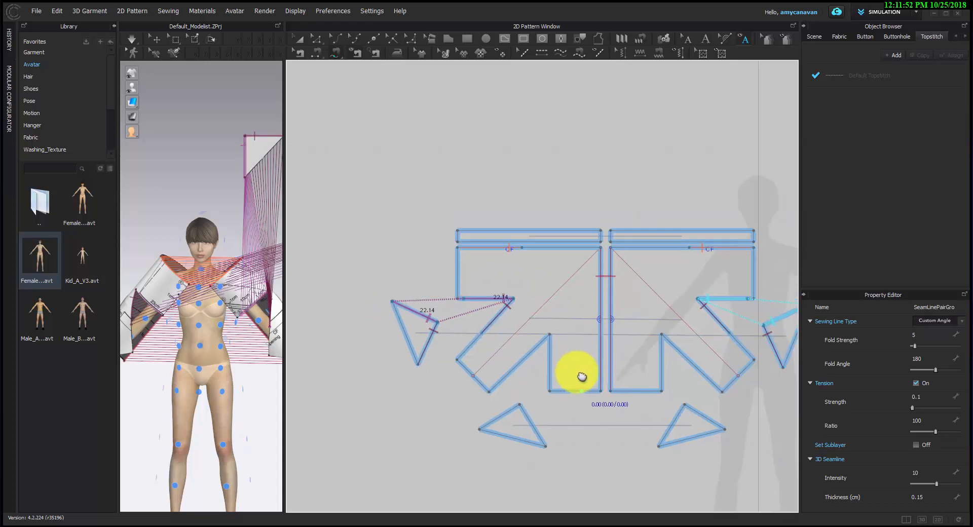
# - Sew the inner short edge of the left-hand lower gusset to the vertical edge of the body's lower notch
pyautogui.click(504, 407)
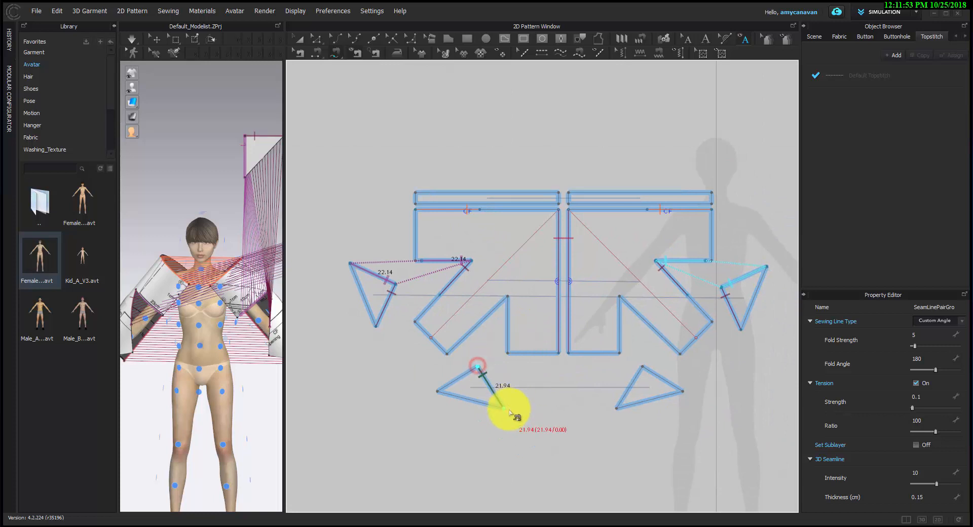
pyautogui.click(509, 295)
pyautogui.click(489, 364)
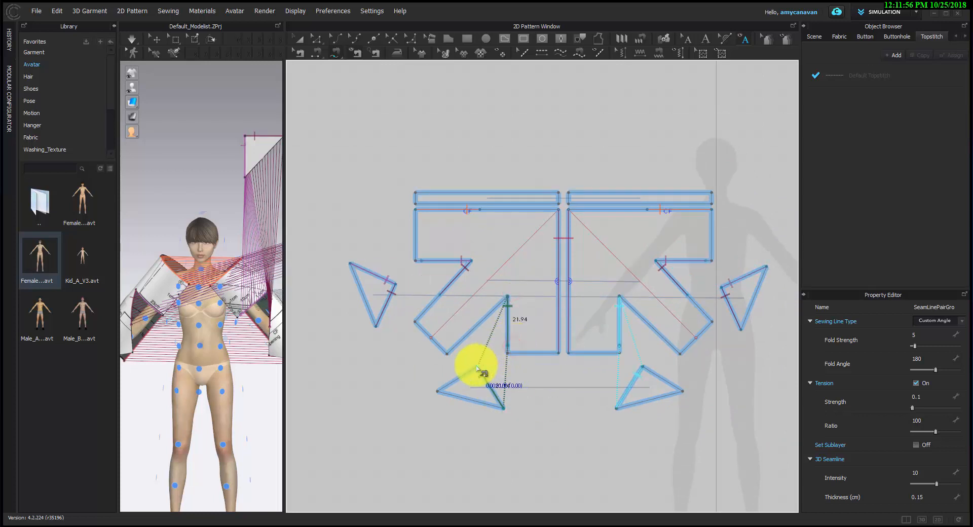
# - Sew the outer short edge of the left-hand lower gusset to the diagonal edge of the body's lower notch
pyautogui.click(474, 367)
pyautogui.click(436, 389)
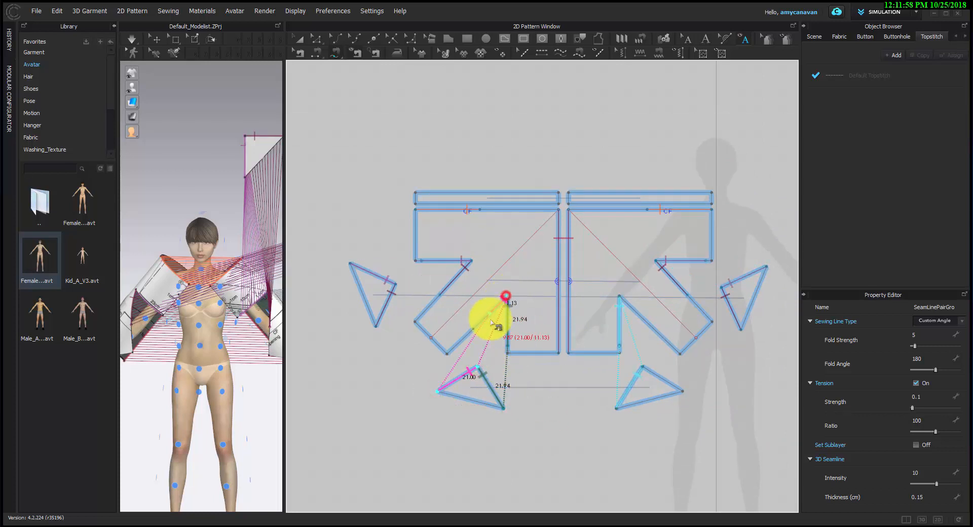
pyautogui.click(473, 332)
pyautogui.moveTo(619, 407); pyautogui.dragTo(531, 431, button='middle')
pyautogui.scroll(-2, 477, 414)
pyautogui.moveTo(476, 414); pyautogui.dragTo(547, 393, button='middle')
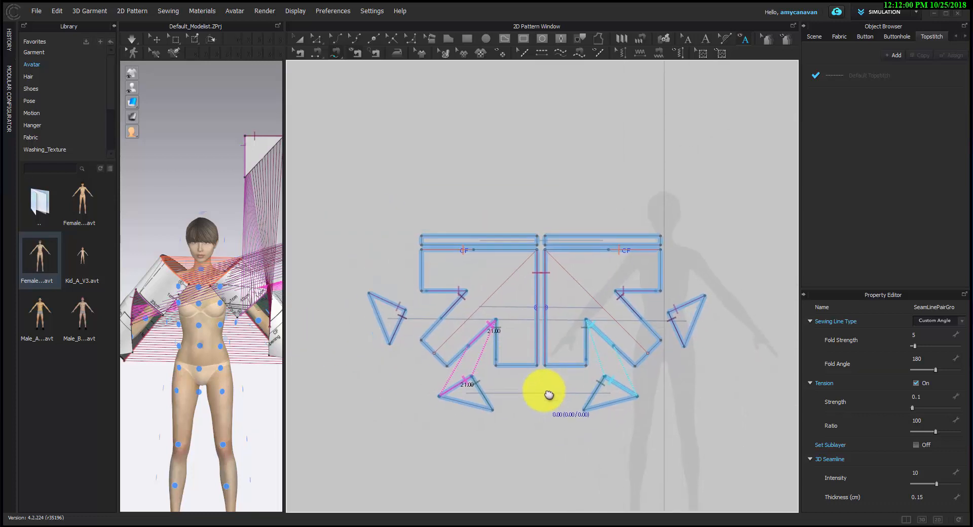
pyautogui.scroll(-2, 190, 404)
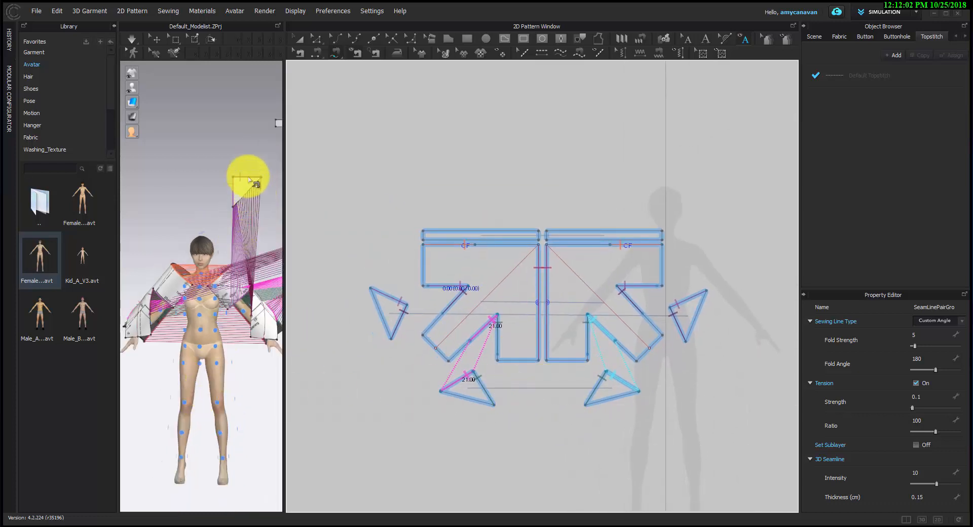
# - Snap all four gusset triangles onto the body pieces they are sewn to on the avatar and check their placement
pyautogui.press('q')
pyautogui.scroll(-1, 246, 201)
pyautogui.moveTo(247, 201); pyautogui.dragTo(188, 187, button='middle')
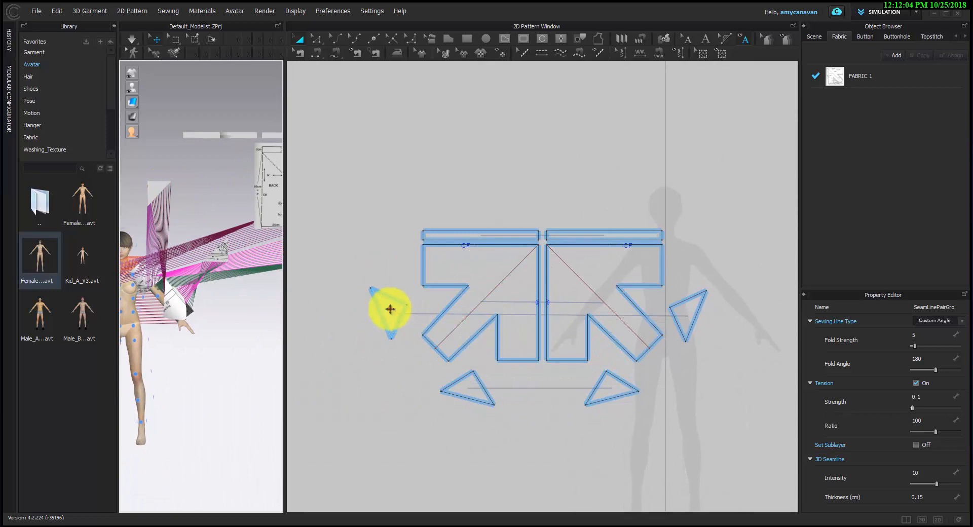
pyautogui.click(390, 309)
pyautogui.keyDown('shift'); pyautogui.click(469, 393); pyautogui.keyUp('shift')
pyautogui.keyDown('shift'); pyautogui.click(606, 392); pyautogui.keyUp('shift')
pyautogui.keyDown('shift'); pyautogui.click(679, 306); pyautogui.keyUp('shift')
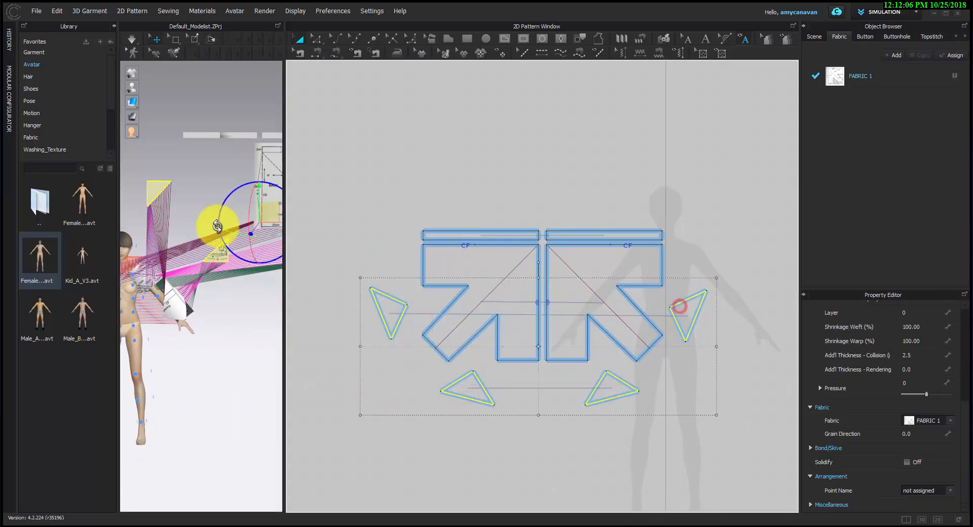
pyautogui.rightClick(264, 212)
pyautogui.click(326, 314)
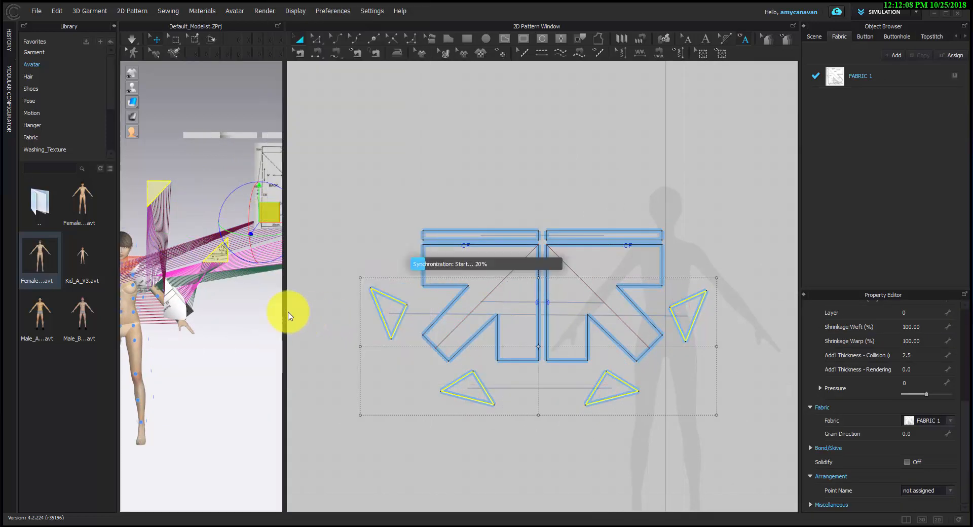
pyautogui.moveTo(187, 380); pyautogui.dragTo(287, 365, button='middle')
pyautogui.scroll(2, 243, 360)
pyautogui.moveTo(213, 342); pyautogui.dragTo(182, 318, button='middle')
pyautogui.moveTo(184, 382); pyautogui.dragTo(155, 389, button='middle')
pyautogui.scroll(-2, 217, 388)
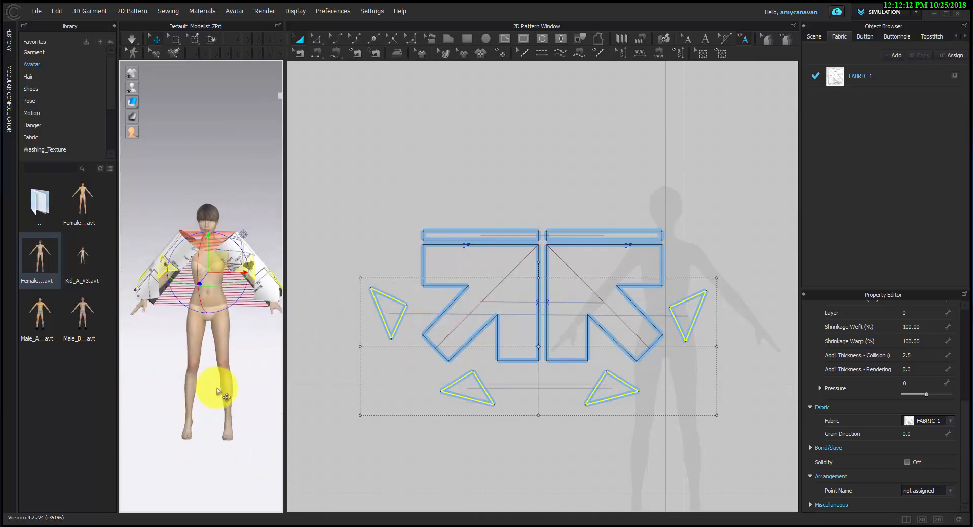
pyautogui.moveTo(212, 395); pyautogui.dragTo(220, 389, button='right')
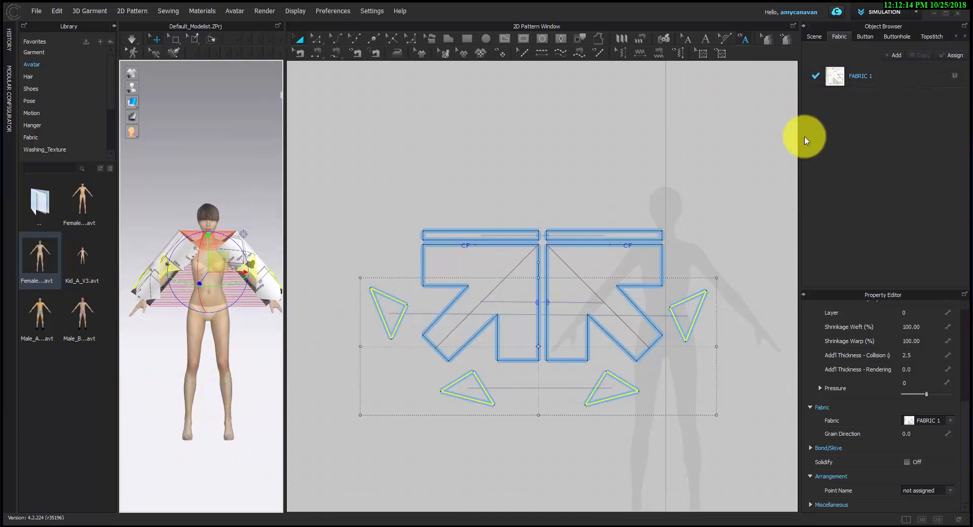
# - Add a plain white FABRIC 2 and assign it to all pattern pieces
pyautogui.click(579, 205)
pyautogui.moveTo(372, 161); pyautogui.dragTo(745, 423)
pyautogui.click(951, 56)
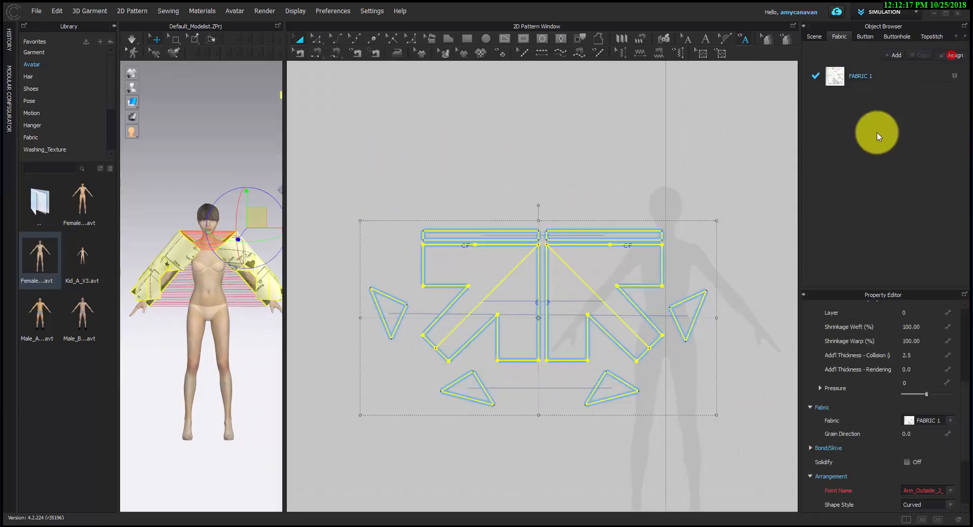
# - Deactivate the two facing pieces above the body and simulate the sewn body and gusset pieces on the avatar
pyautogui.click(457, 180)
pyautogui.scroll(3, 500, 228)
pyautogui.click(560, 250)
pyautogui.keyDown('shift'); pyautogui.click(634, 245); pyautogui.keyUp('shift')
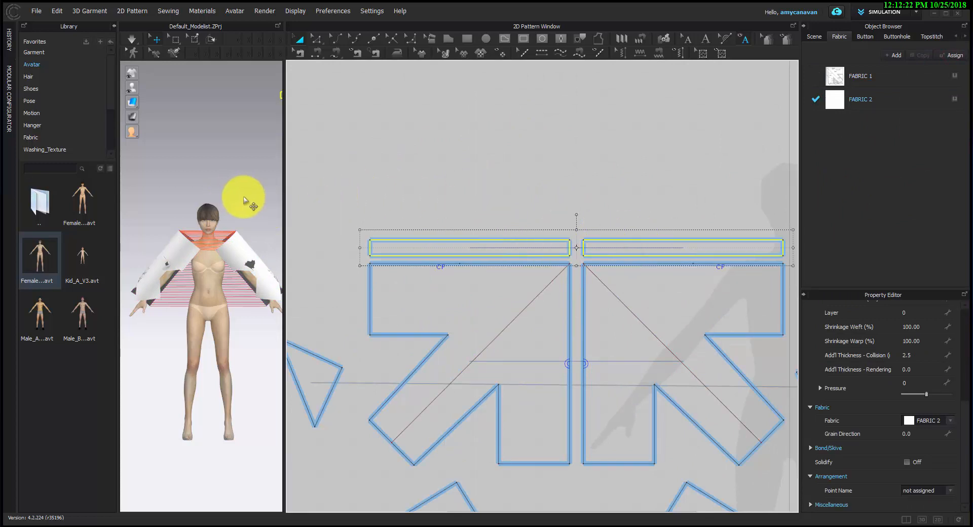
pyautogui.press('space')
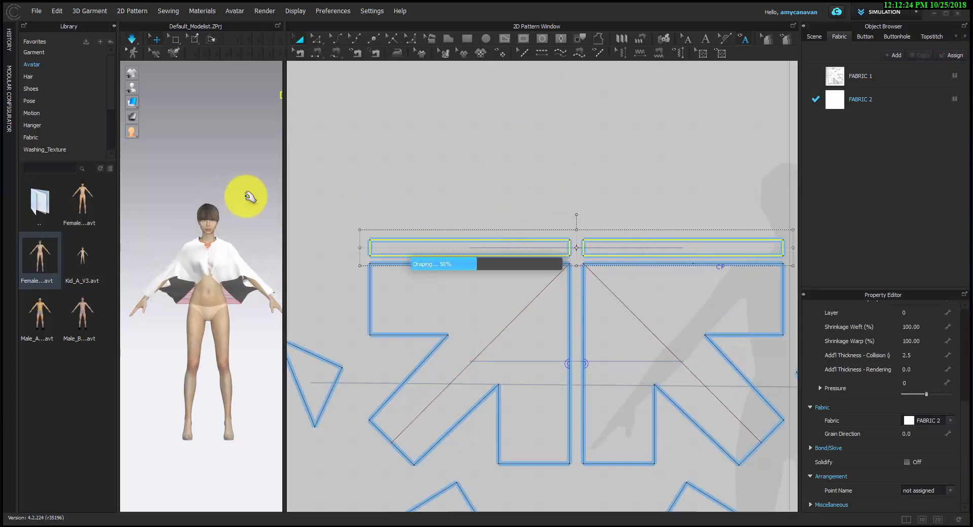
pyautogui.scroll(-1, 253, 215)
pyautogui.moveTo(252, 215); pyautogui.dragTo(252, 174, button='middle')
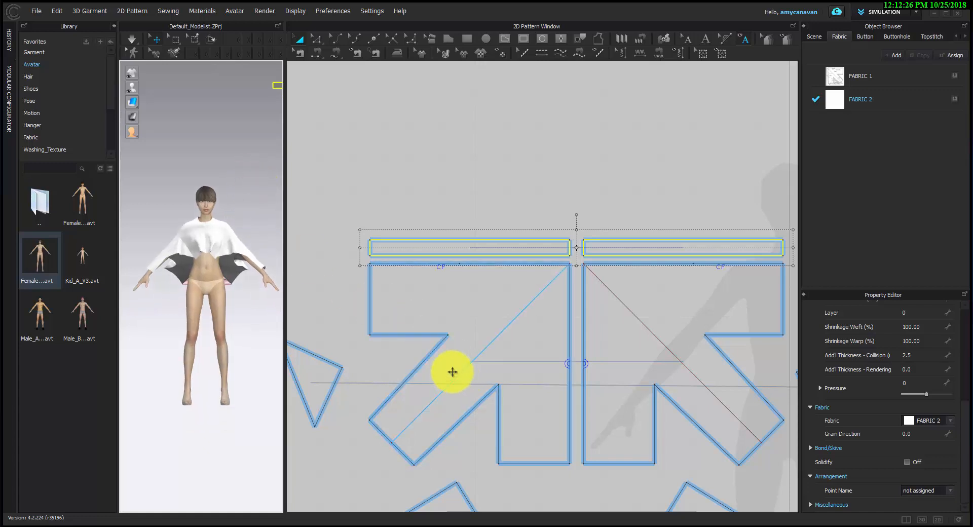
# - Sew the remaining lower segments of the left-hand sleeve's two diagonal underarm edges to each other
pyautogui.scroll(-2, 452, 374)
pyautogui.moveTo(486, 392); pyautogui.dragTo(485, 336, button='middle')
pyautogui.press('n')
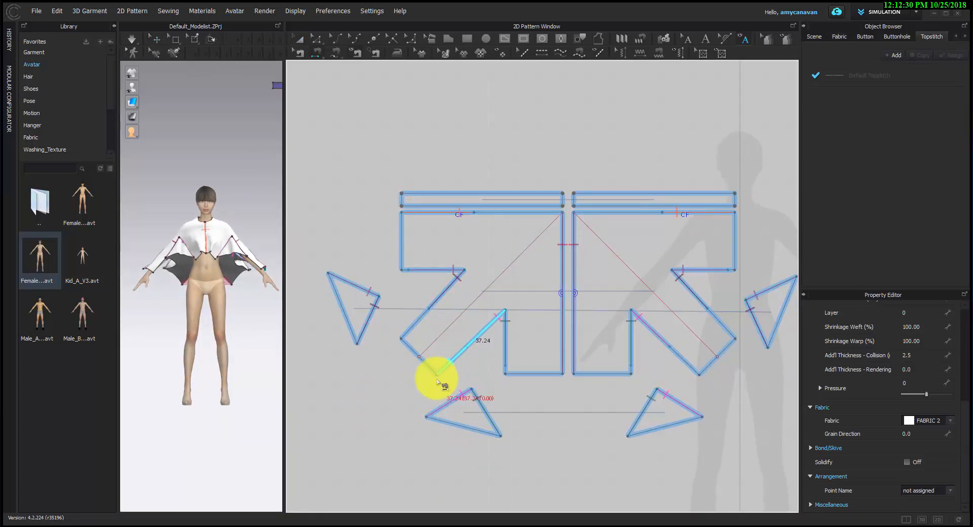
pyautogui.click(470, 346)
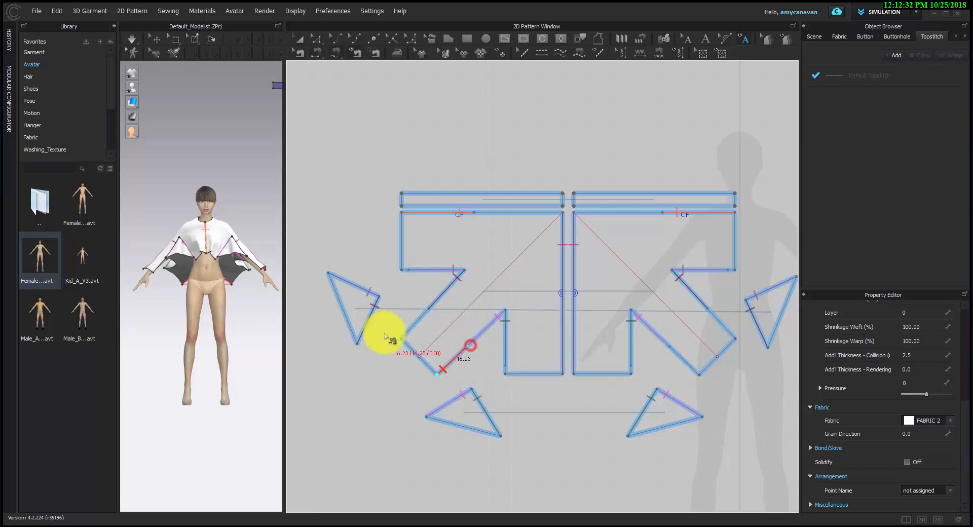
pyautogui.click(430, 314)
# - Sew the short leftover segments at the outer ends of the side and lower notches together, and simulate the garment
pyautogui.scroll(2, 505, 370)
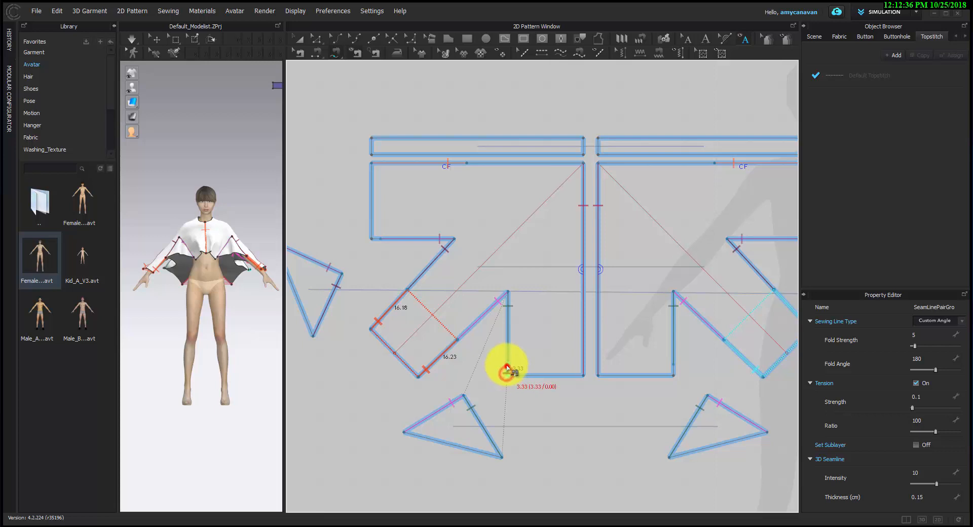
pyautogui.click(507, 368)
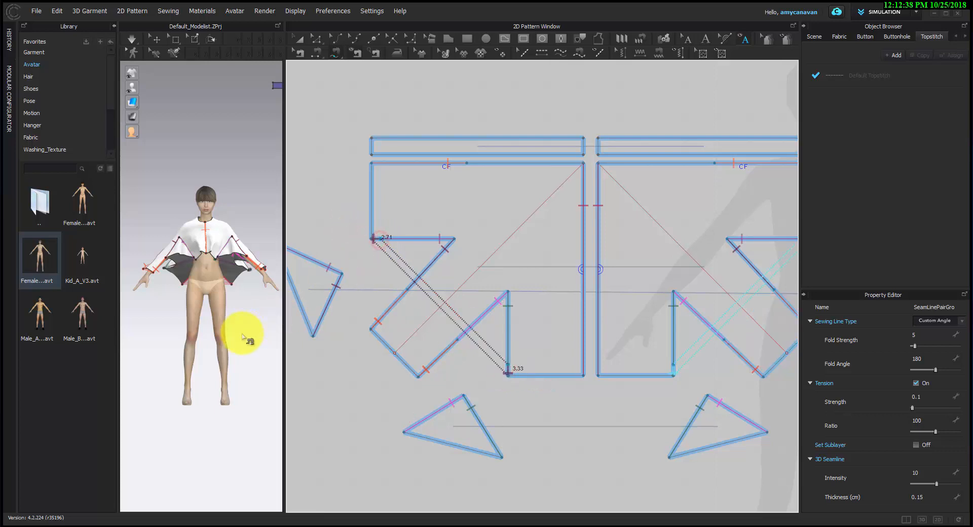
pyautogui.press('space')
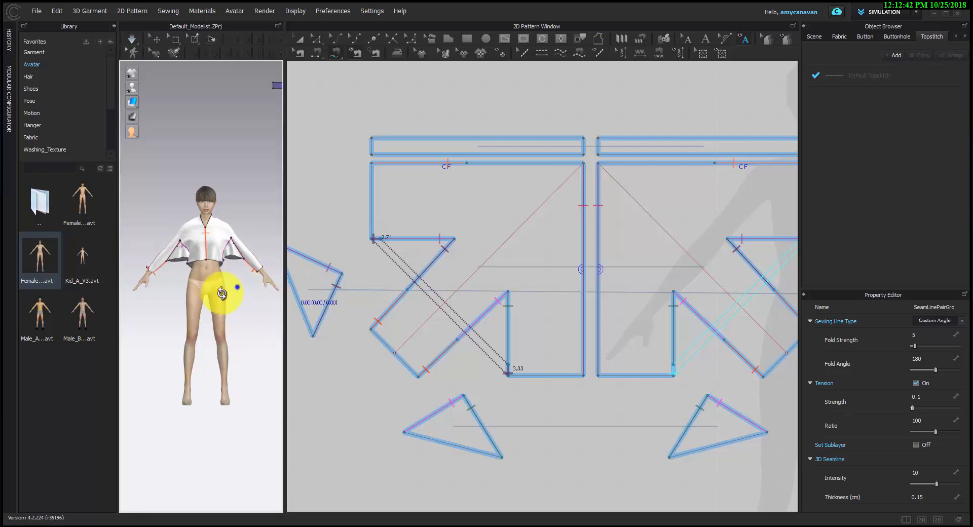
pyautogui.moveTo(222, 293)
pyautogui.mouseDown(button='right')
pyautogui.moveTo(200, 273)
pyautogui.moveTo(213, 285)
pyautogui.mouseUp(button='right')
pyautogui.scroll(5, 192, 289)
pyautogui.moveTo(195, 285); pyautogui.dragTo(208, 367, button='middle')
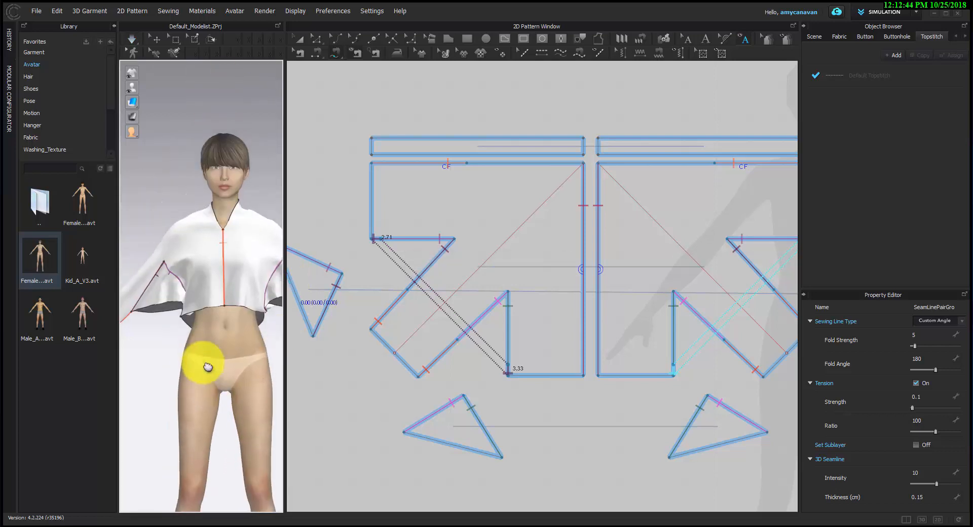
pyautogui.moveTo(208, 367); pyautogui.dragTo(139, 393, button='right')
pyautogui.moveTo(139, 393); pyautogui.dragTo(192, 388, button='middle')
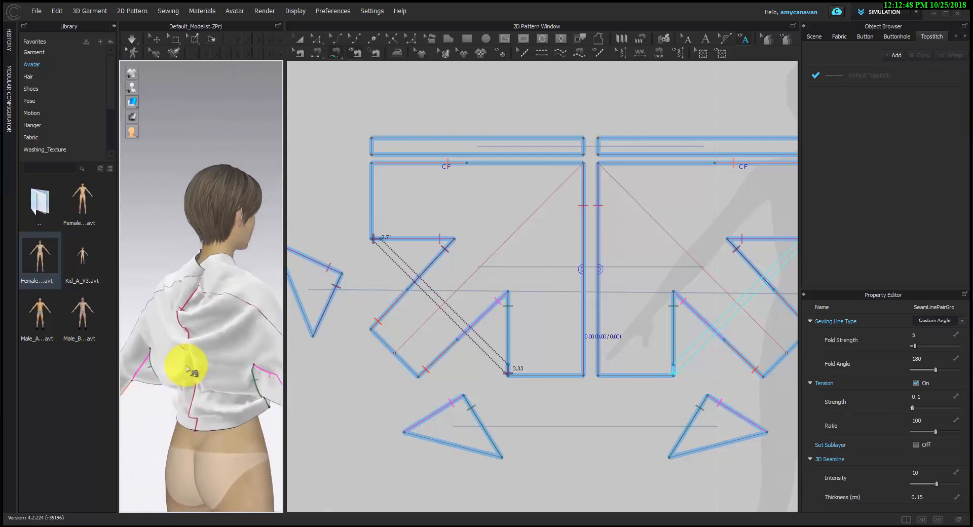
# - Strengthen the two body pieces, pull the bunched cloth at the back up toward the neck and resume the simulation
pyautogui.press('q')
pyautogui.click(208, 351)
pyautogui.keyDown('shift'); pyautogui.click(166, 325); pyautogui.keyUp('shift')
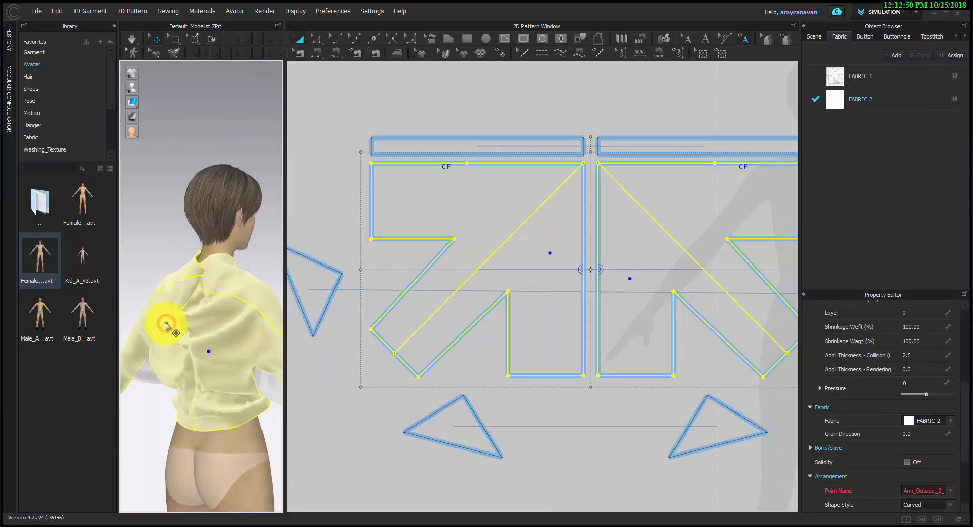
pyautogui.moveTo(176, 346); pyautogui.dragTo(242, 228)
pyautogui.moveTo(228, 373); pyautogui.dragTo(211, 388, button='right')
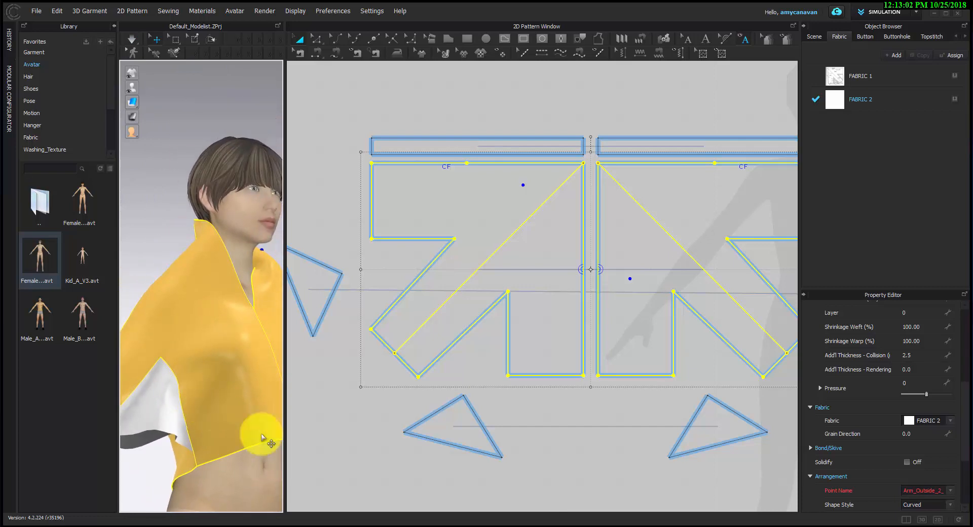
pyautogui.press('space')
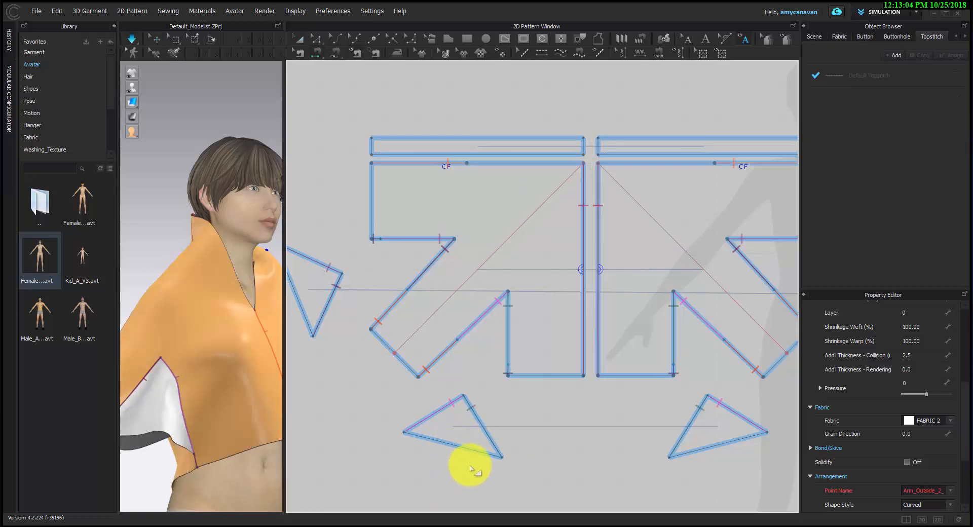
# - Sew the long edges of the left-hand upper and lower gussets together and widen the 3D view to inspect the drape
pyautogui.click(482, 461)
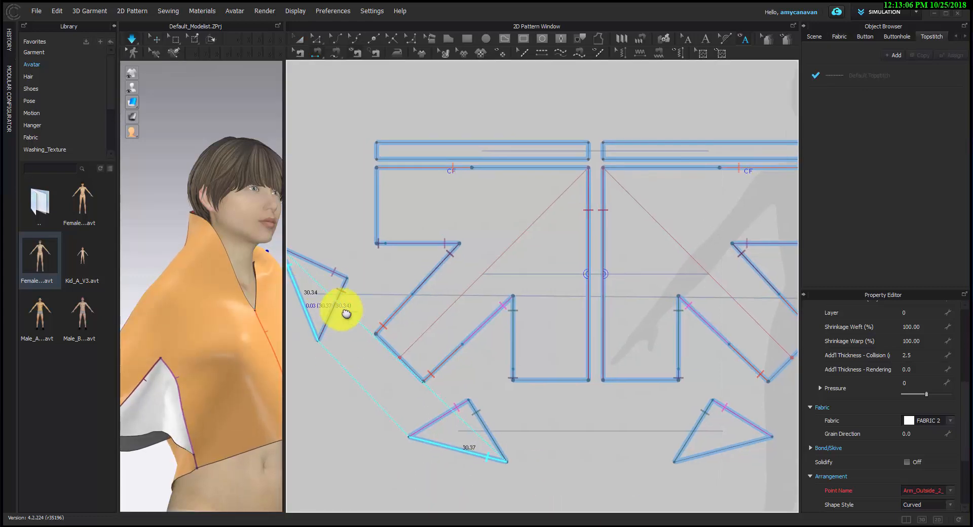
pyautogui.click(339, 306)
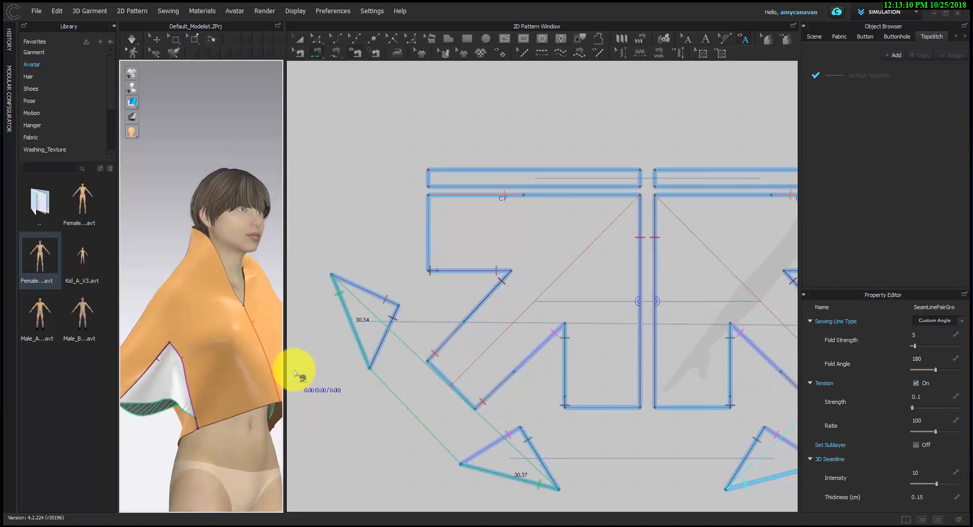
pyautogui.moveTo(283, 371); pyautogui.dragTo(425, 386)
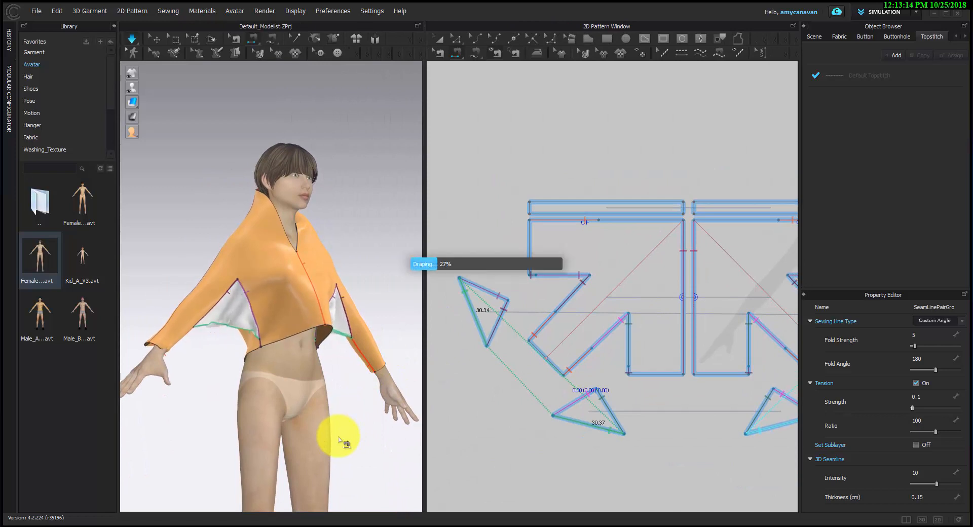
pyautogui.moveTo(340, 440); pyautogui.dragTo(292, 424, button='right')
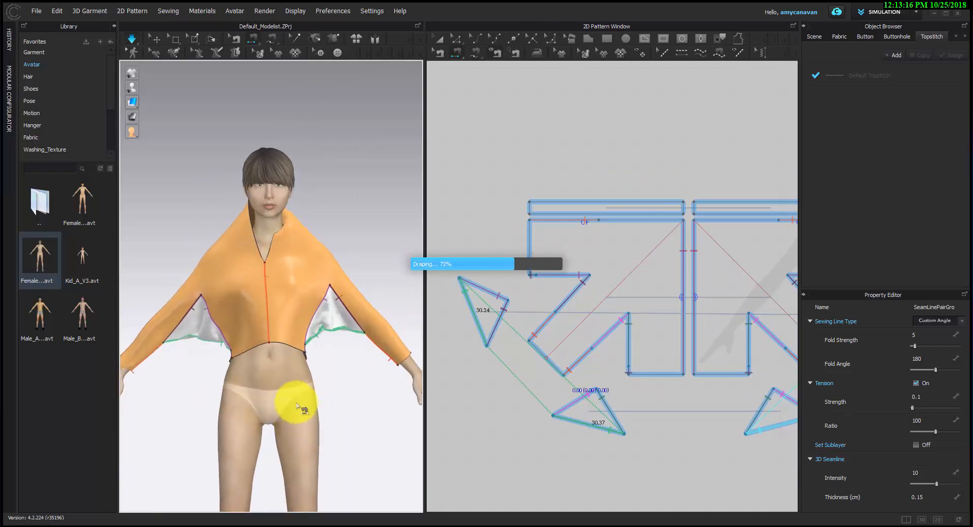
# - Remove the strengthening from both body pieces of the draped garment
pyautogui.click(289, 311)
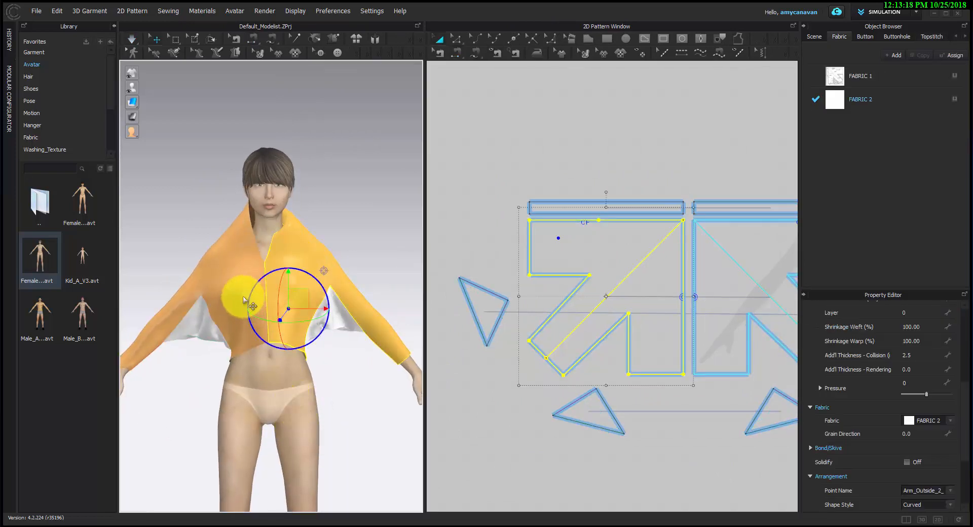
pyautogui.keyDown('shift'); pyautogui.click(222, 292); pyautogui.keyUp('shift')
pyautogui.hotkey('ctrl', 'h')
pyautogui.scroll(2, 202, 385)
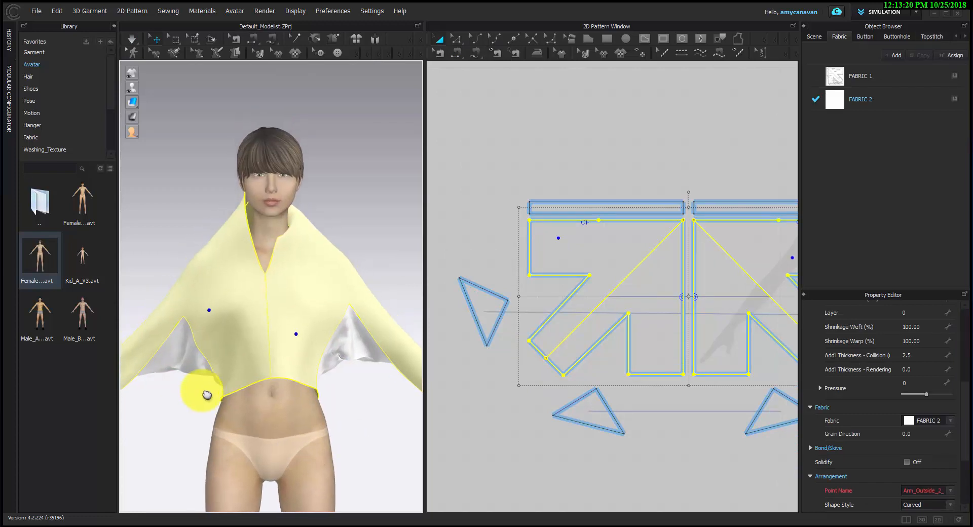
# - Pull the cloth at the avatar's right cuff down around the wrist and check the drape from the side and front
pyautogui.moveTo(290, 410); pyautogui.dragTo(279, 394)
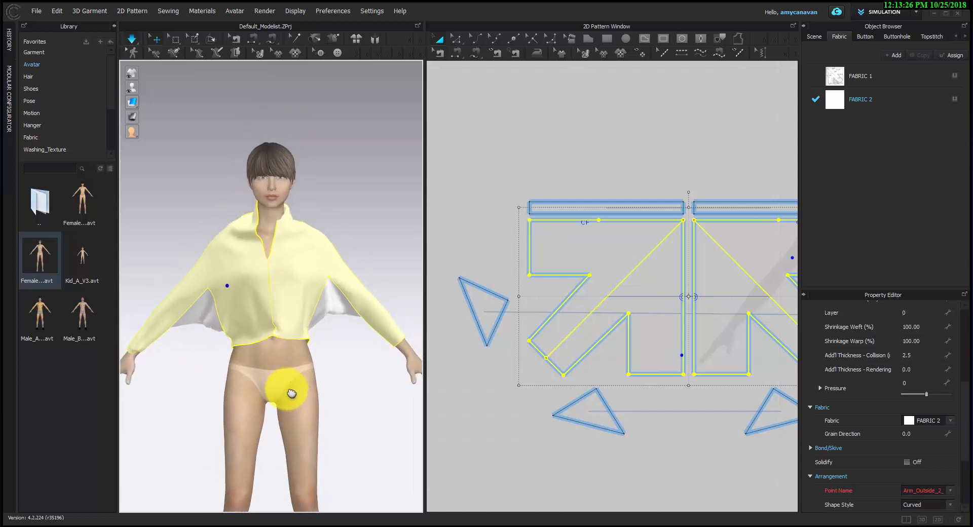
pyautogui.moveTo(272, 390); pyautogui.dragTo(339, 396, button='right')
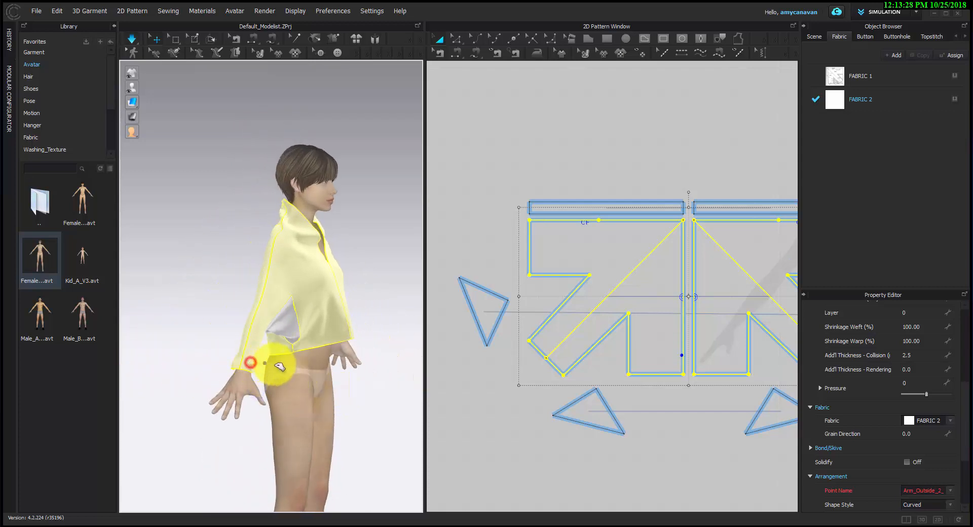
pyautogui.moveTo(276, 373); pyautogui.dragTo(239, 391, button='right')
pyautogui.scroll(5, 206, 288)
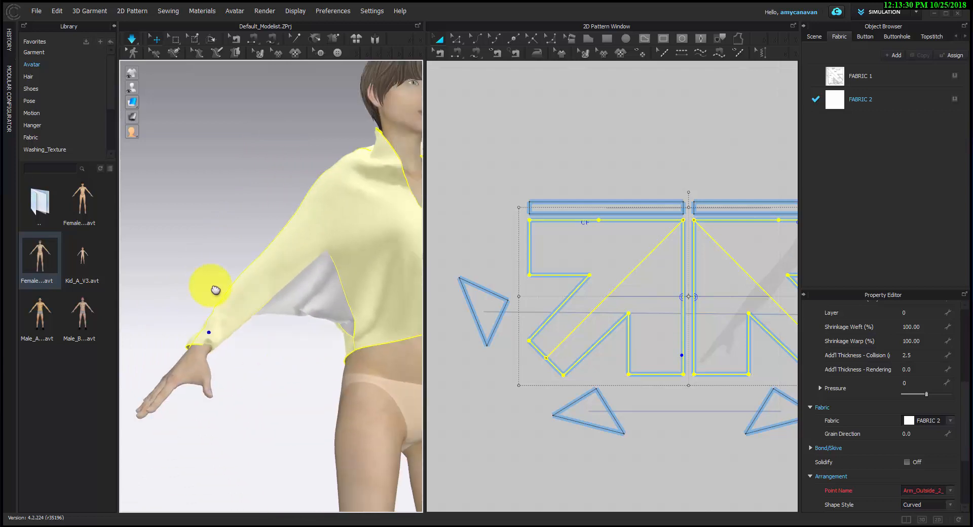
pyautogui.moveTo(220, 325); pyautogui.dragTo(251, 324, button='right')
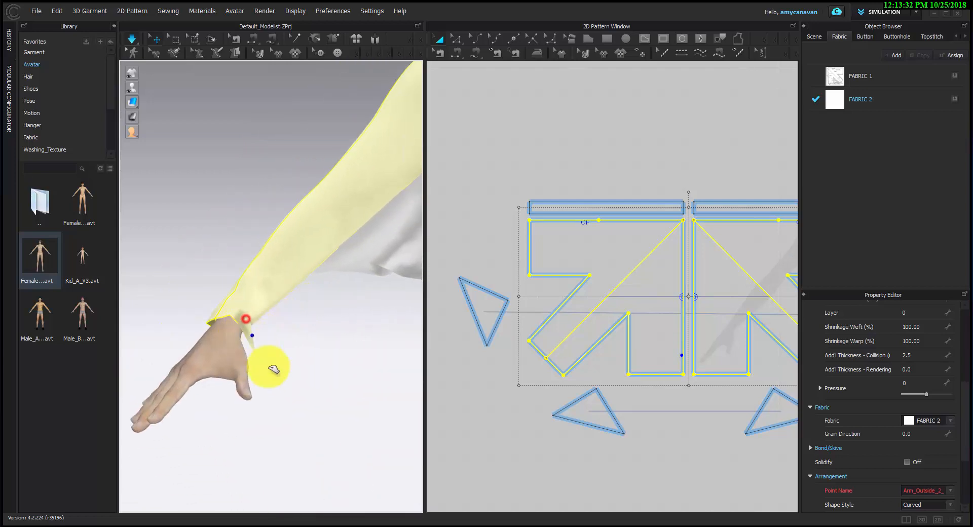
pyautogui.moveTo(284, 371); pyautogui.dragTo(292, 332, button='right')
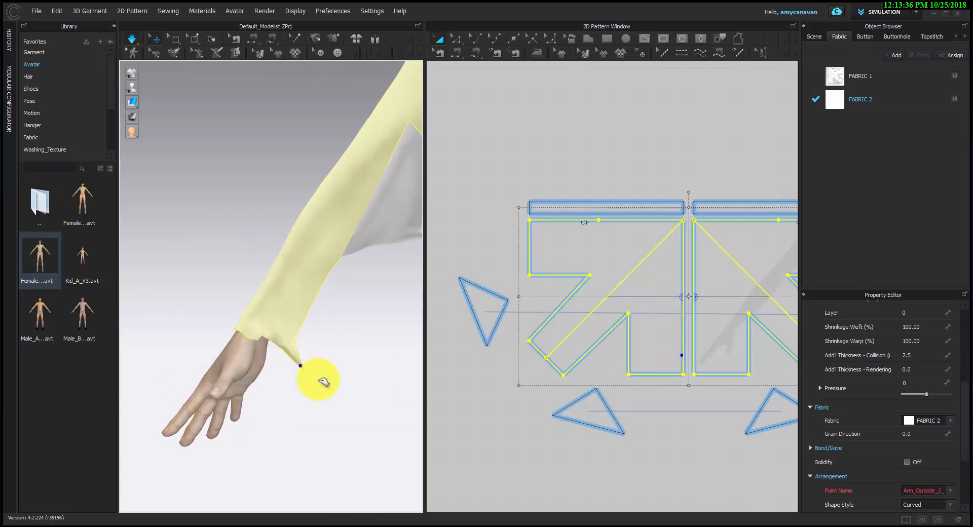
pyautogui.moveTo(321, 379); pyautogui.dragTo(321, 378)
pyautogui.scroll(-3, 326, 388)
pyautogui.moveTo(326, 388); pyautogui.dragTo(221, 413, button='middle')
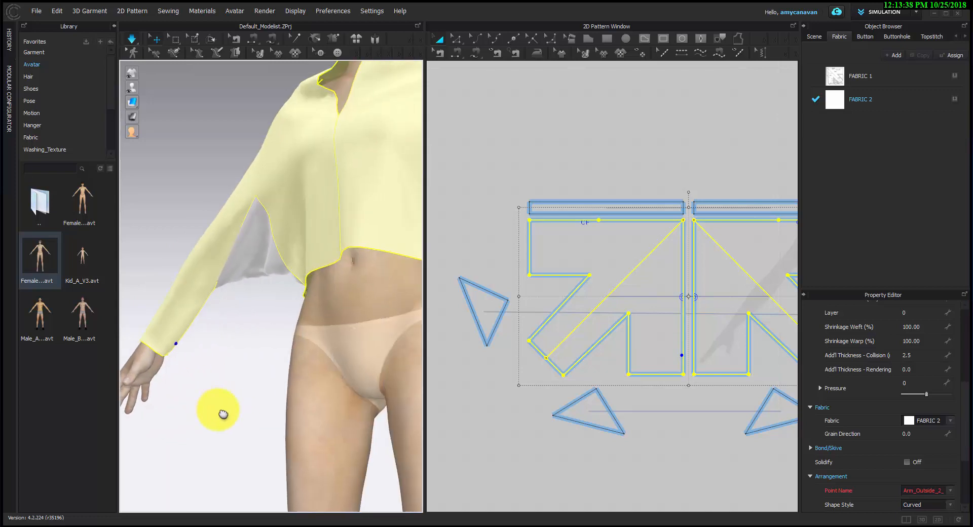
pyautogui.scroll(-3, 244, 388)
pyautogui.moveTo(252, 395); pyautogui.dragTo(290, 412, button='right')
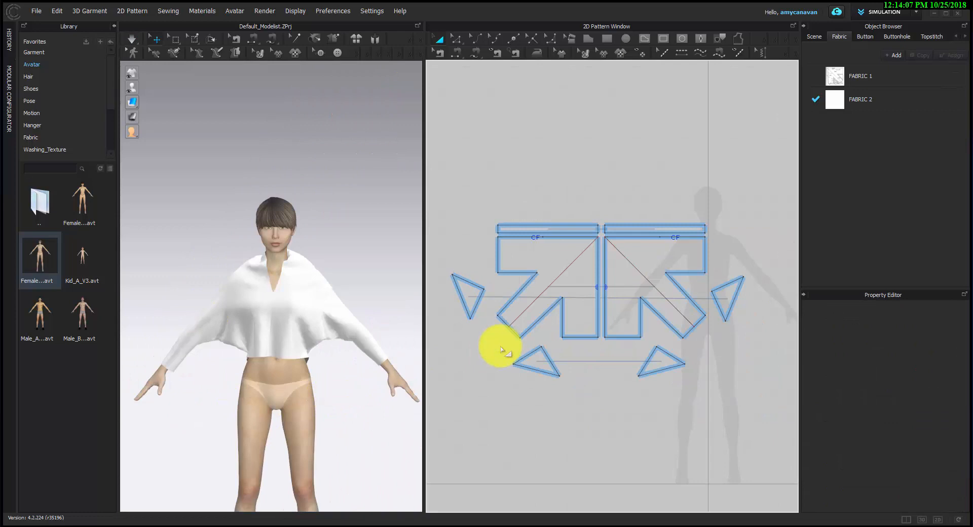
# - Scale all the pattern pieces up proportionally to about 110% in width and height
pyautogui.click(480, 375)
pyautogui.moveTo(438, 191); pyautogui.dragTo(768, 400)
pyautogui.rightClick(768, 401)
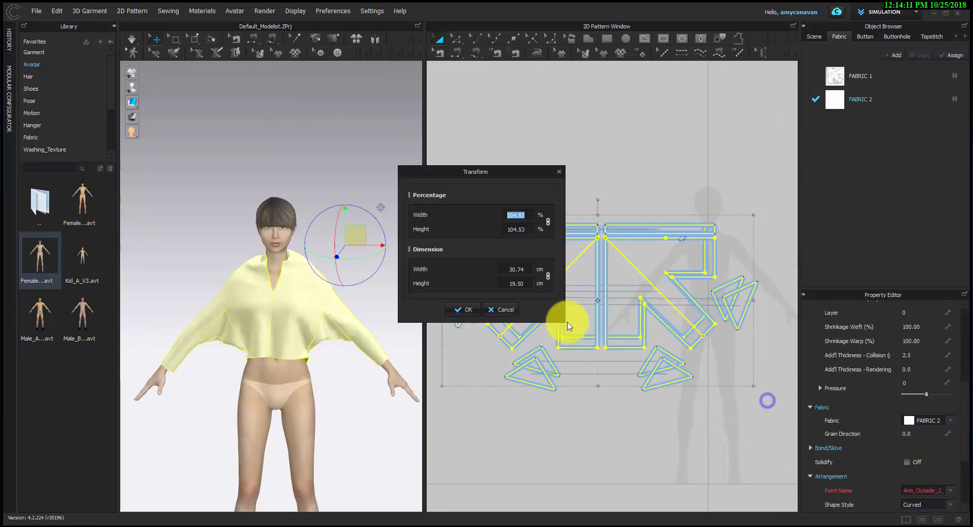
pyautogui.write('1.')
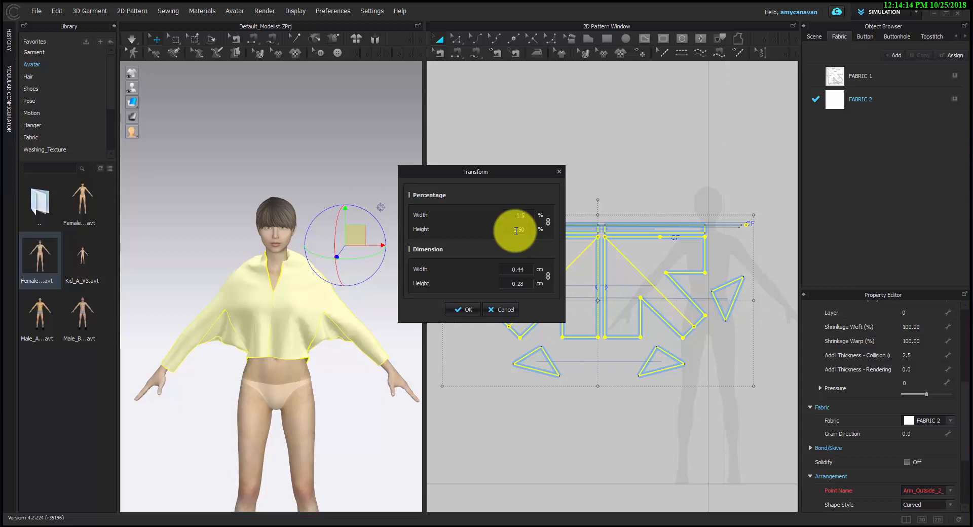
pyautogui.write('10')
pyautogui.press('Return')
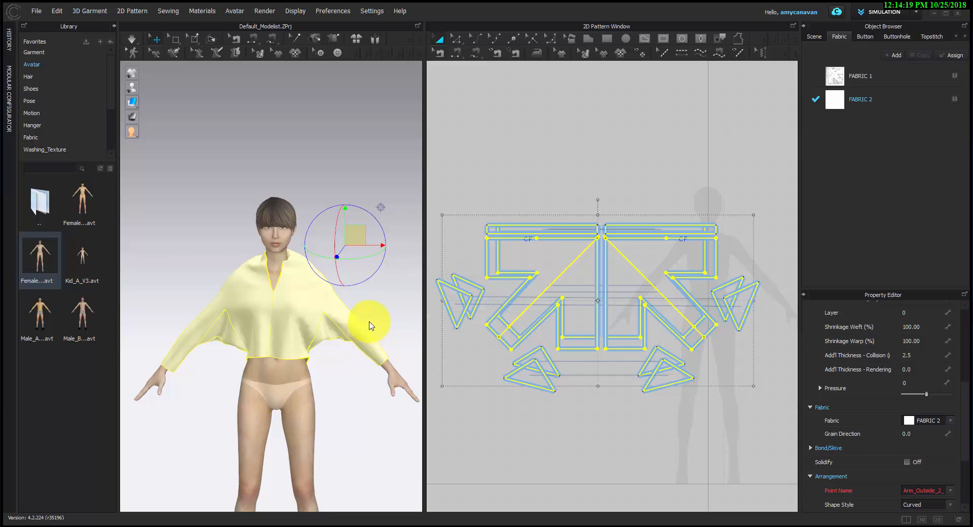
# - Simulate the enlarged garment and pull its front hem downward to settle the drape
pyautogui.press('space')
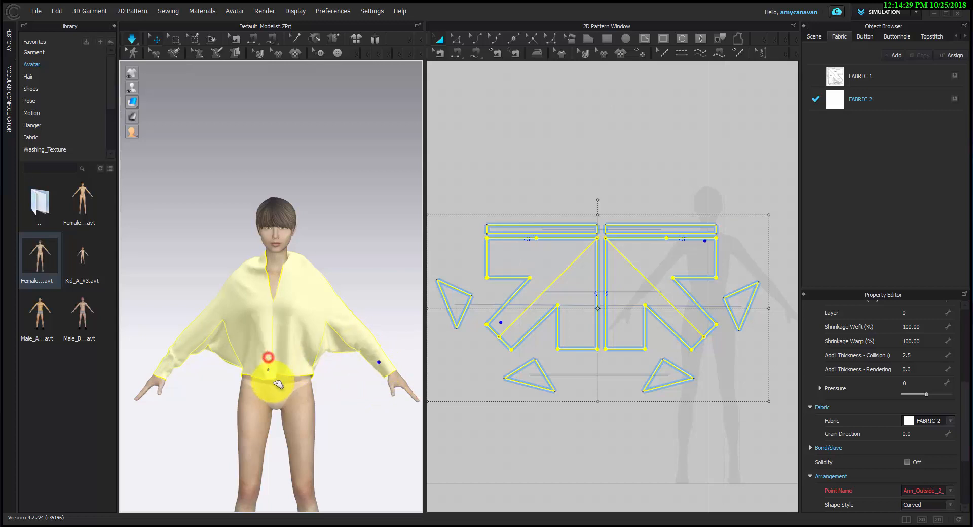
pyautogui.moveTo(272, 382); pyautogui.dragTo(274, 394)
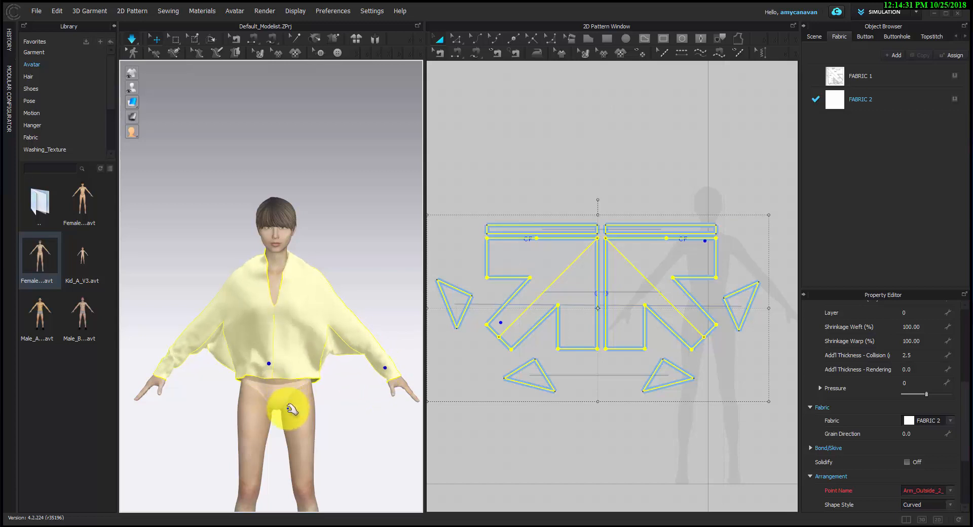
pyautogui.moveTo(211, 427)
pyautogui.mouseDown(button='right')
pyautogui.moveTo(460, 425)
pyautogui.moveTo(212, 422)
pyautogui.mouseUp(button='right')
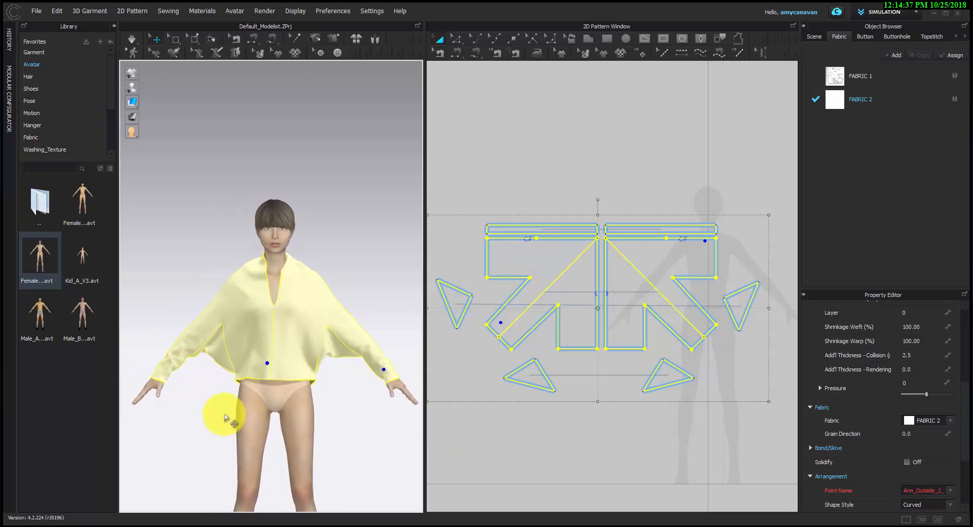
pyautogui.moveTo(225, 418); pyautogui.dragTo(239, 340, button='middle')
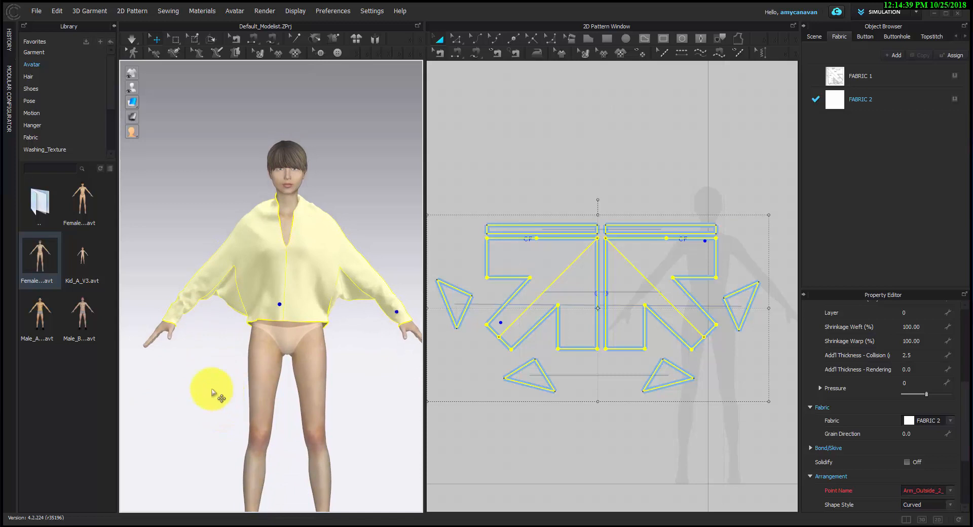
# - Measure the facing's short end and offset the left-hand body piece's center front edge as an internal line at 5.53 cm
pyautogui.click(611, 429)
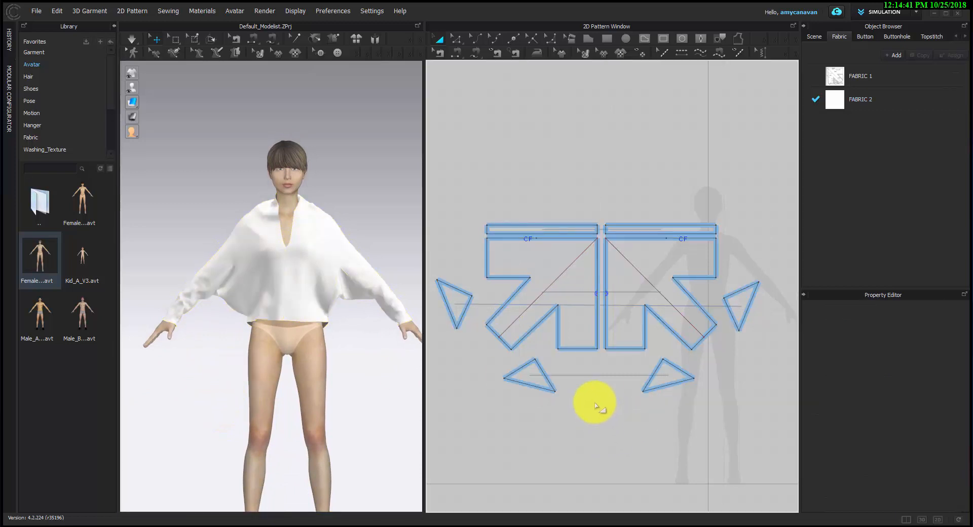
pyautogui.scroll(-3, 616, 363)
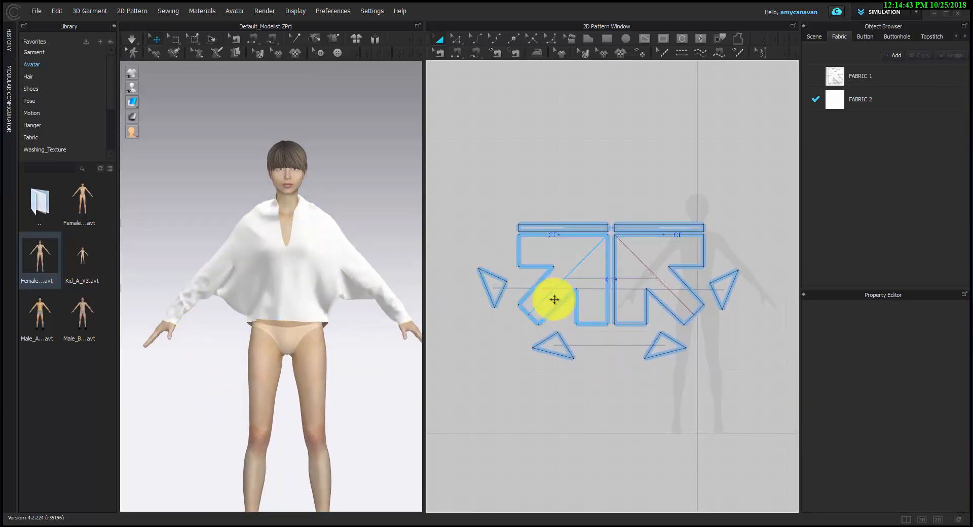
pyautogui.scroll(5, 555, 297)
pyautogui.moveTo(557, 260); pyautogui.dragTo(536, 287, button='middle')
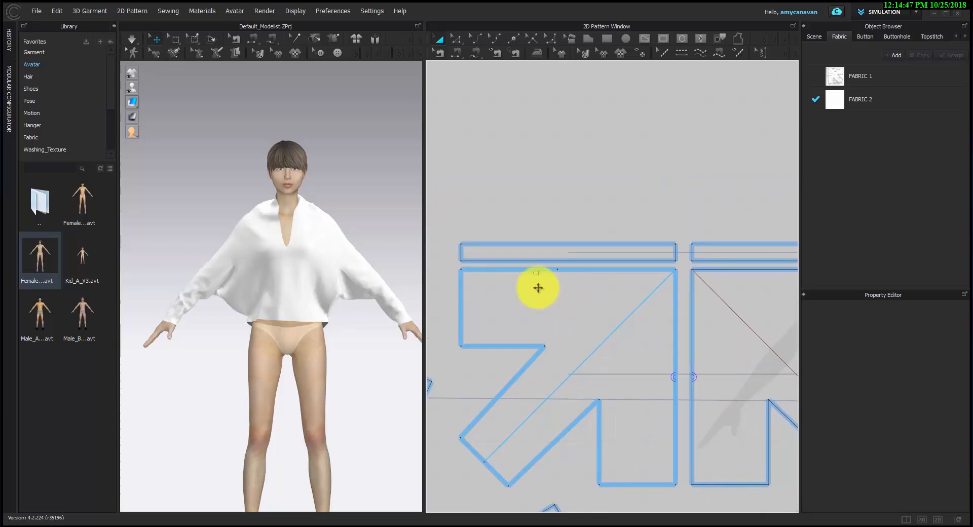
pyautogui.click(460, 252)
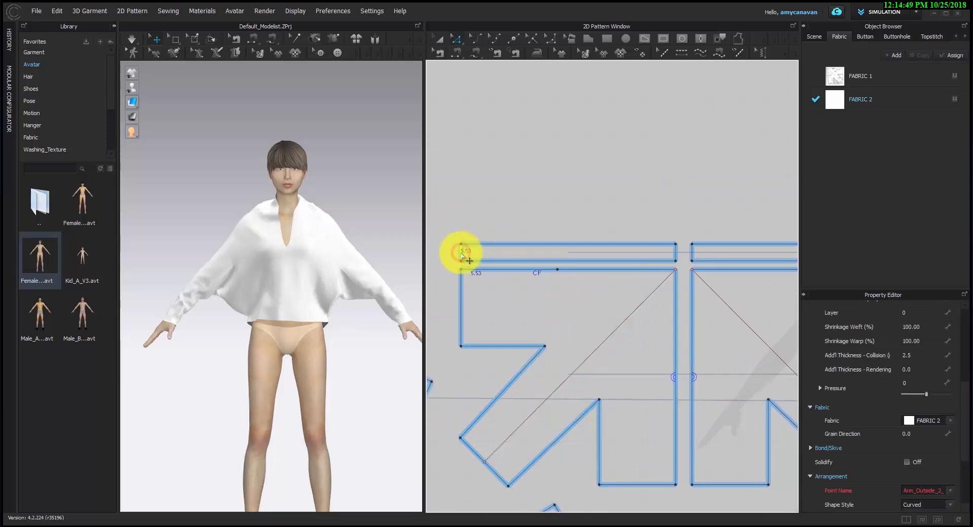
pyautogui.click(493, 269)
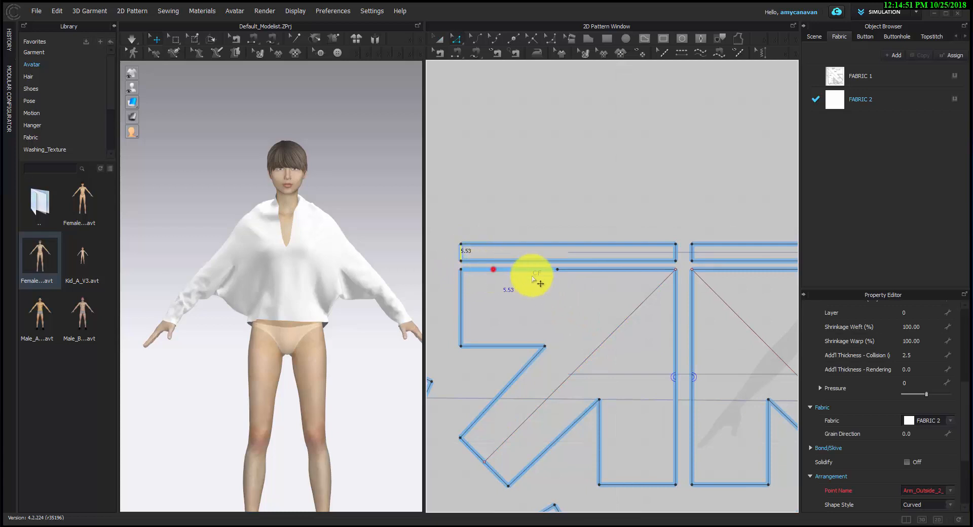
pyautogui.rightClick(622, 269)
pyautogui.click(636, 337)
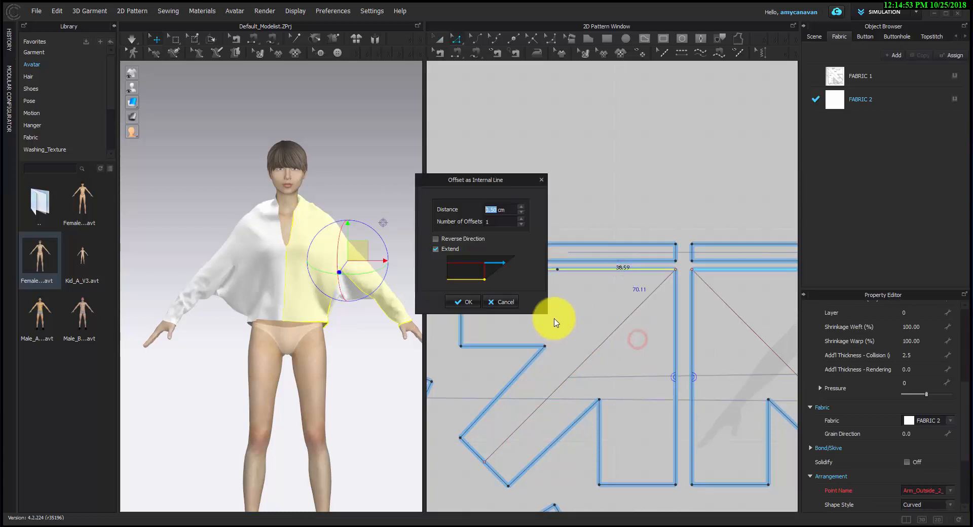
pyautogui.write('5.')
pyautogui.press('Return')
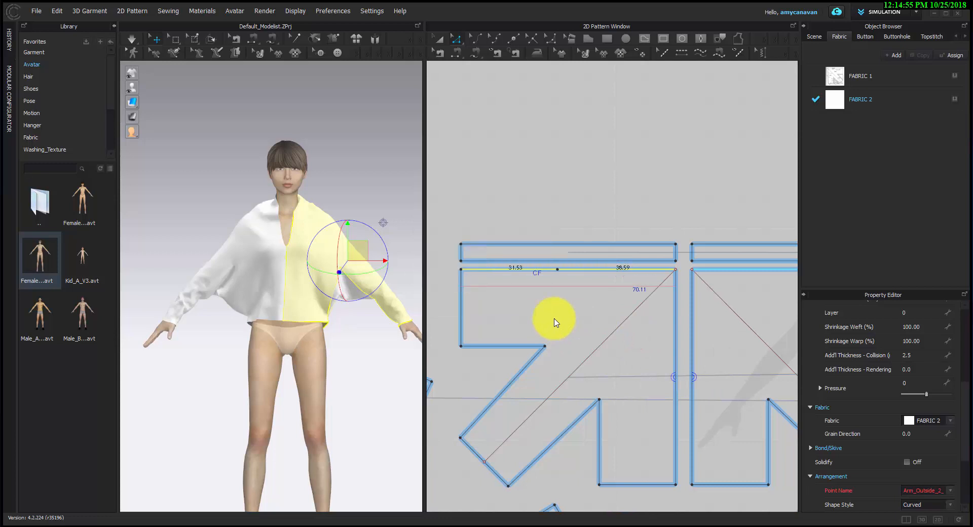
# - Sew the left-hand facing's lower edge to the body's center front edge and its upper edge to the internal line
pyautogui.press('n')
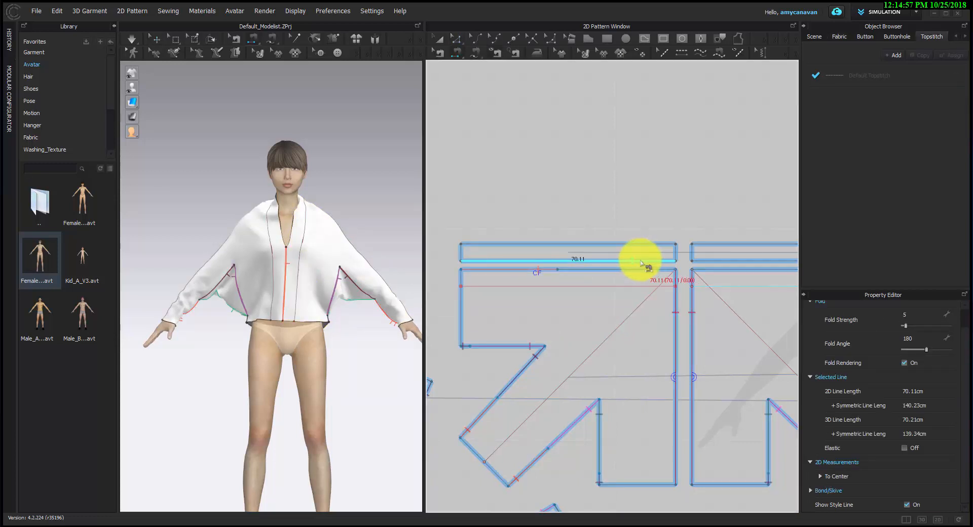
pyautogui.click(641, 261)
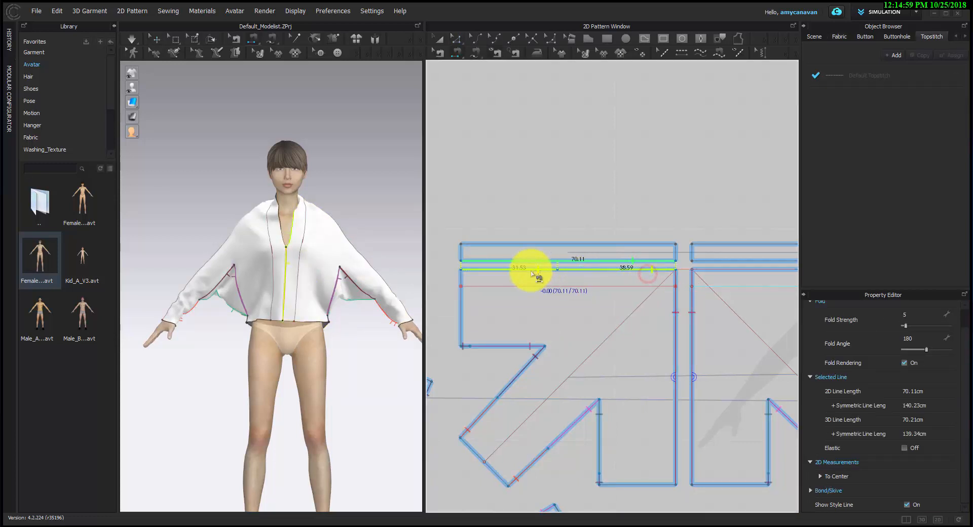
pyautogui.click(531, 269)
pyautogui.click(637, 243)
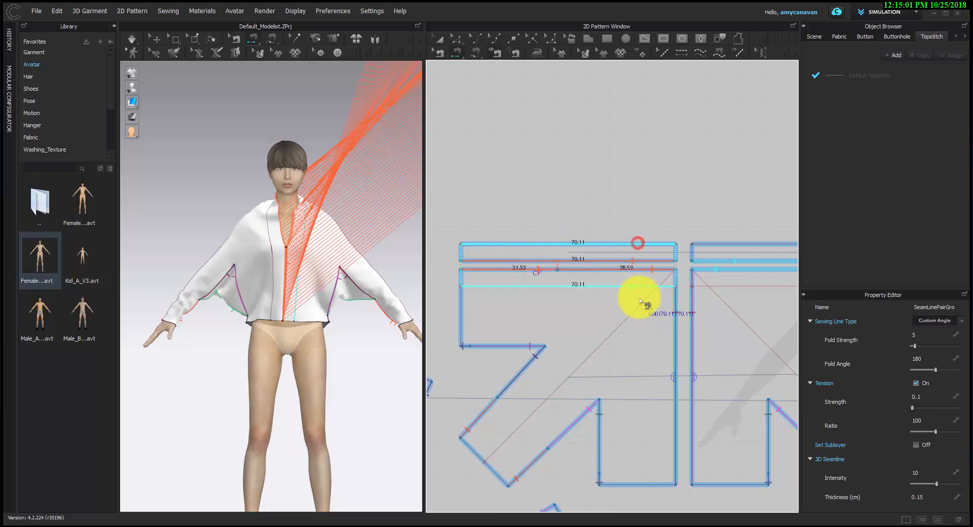
pyautogui.click(620, 298)
# - Select both facings in the 3D view and superimpose them under the body pieces
pyautogui.scroll(-5, 371, 293)
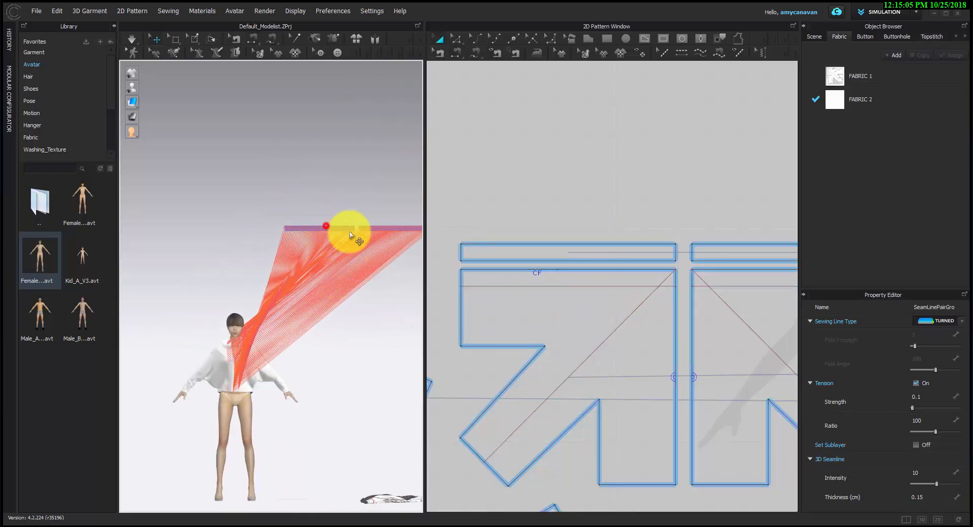
pyautogui.click(384, 226)
pyautogui.rightClick(385, 229)
pyautogui.click(406, 225)
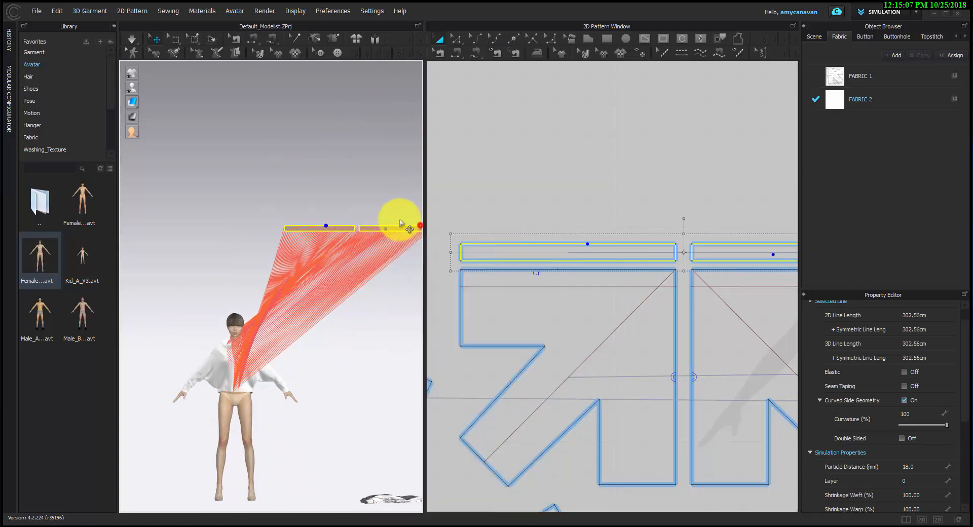
pyautogui.rightClick(337, 227)
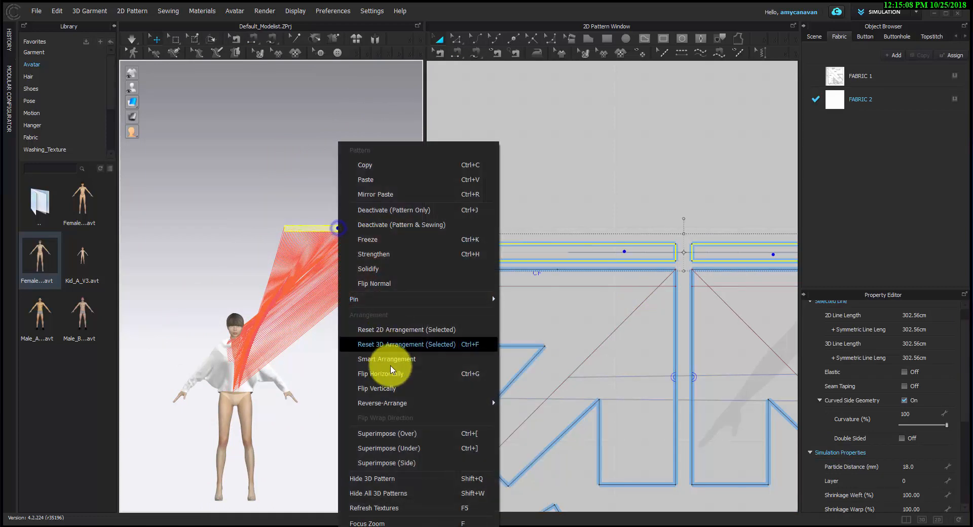
pyautogui.click(403, 448)
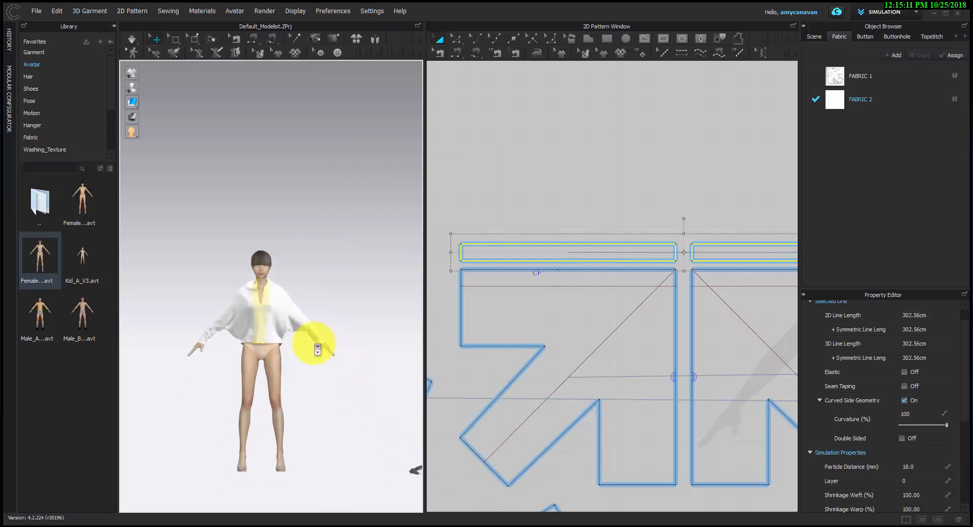
# - Simulate the garment with both facings attached along the front opening
pyautogui.scroll(10, 272, 360)
pyautogui.press('space')
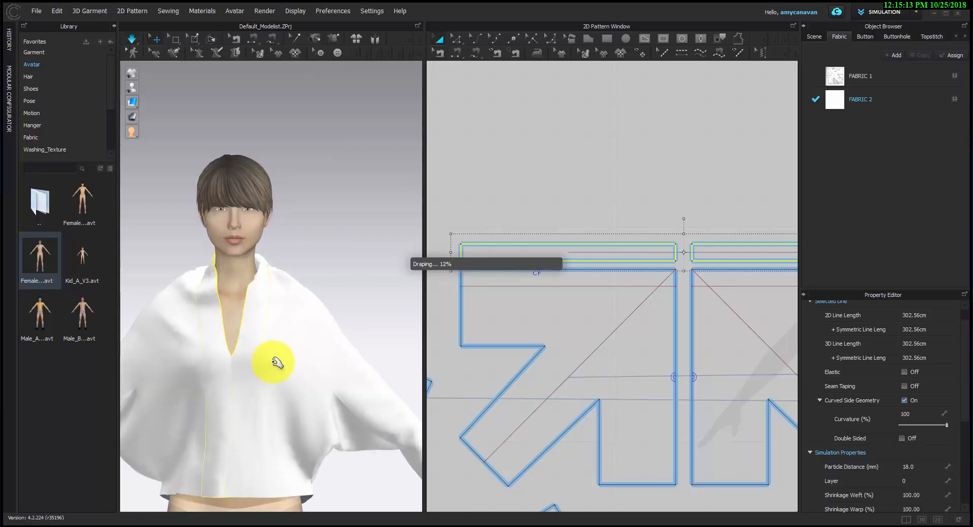
pyautogui.press('space')
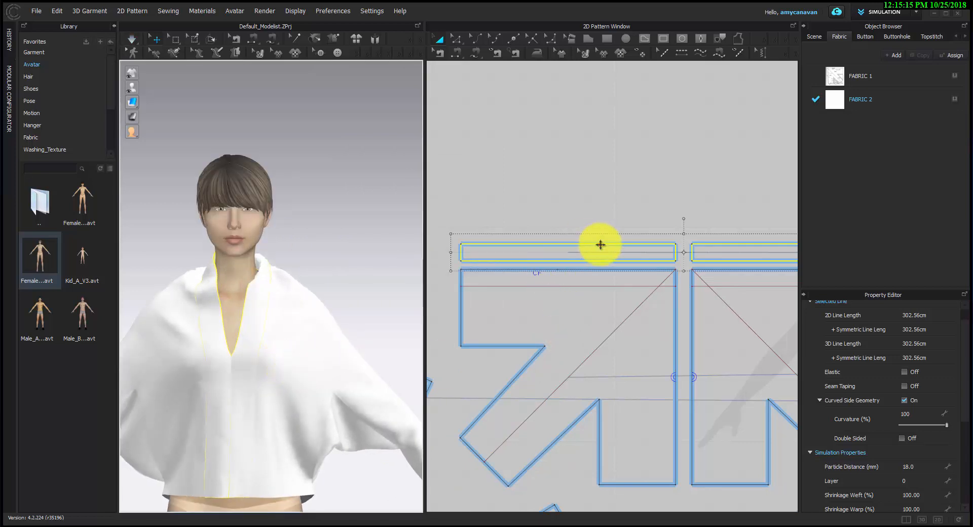
pyautogui.click(600, 244)
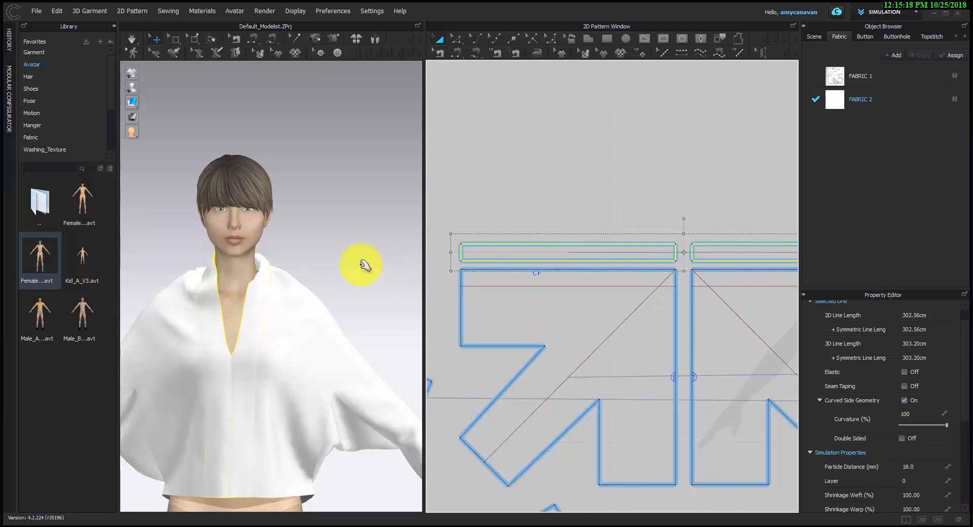
pyautogui.press('space')
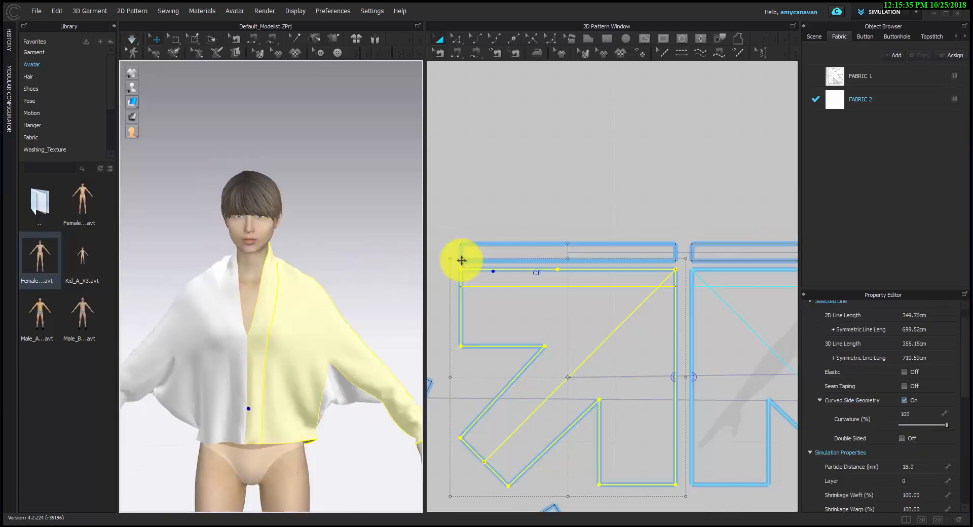
# - Sew both short ends of the left-hand facing to the body piece's adjoining edge segments between the center front edge and the internal line
pyautogui.press('1')
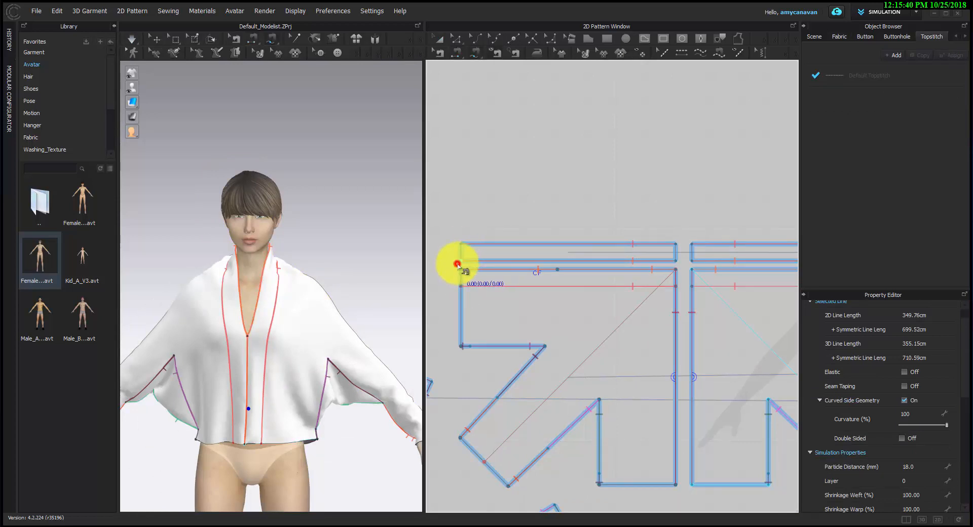
pyautogui.click(461, 288)
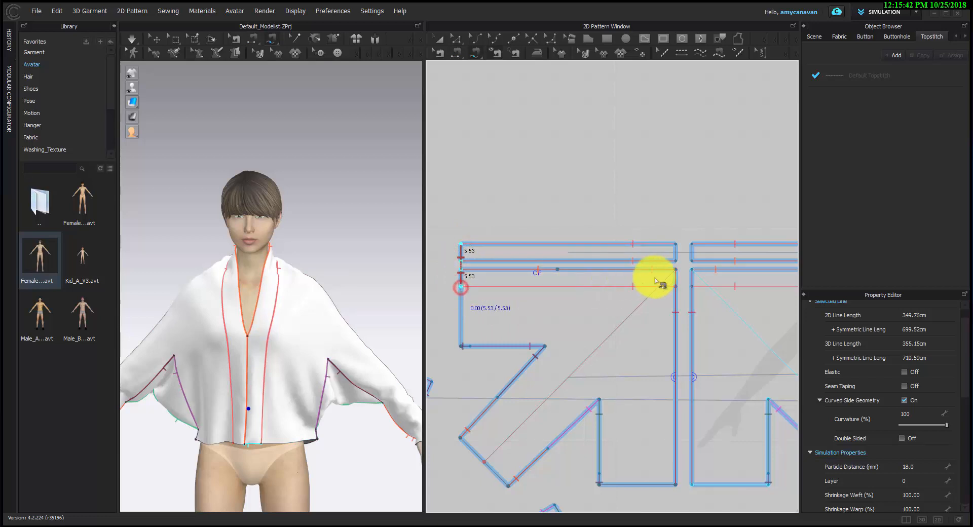
pyautogui.click(675, 246)
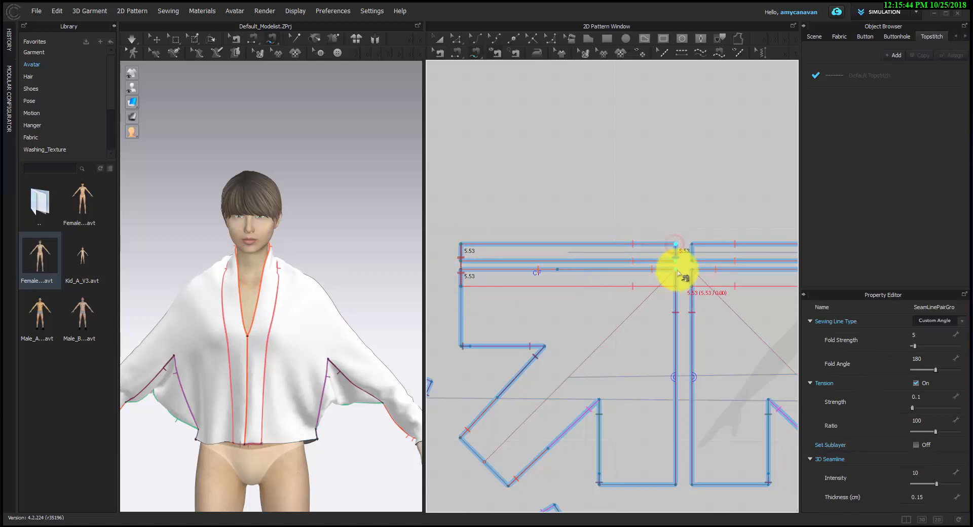
pyautogui.click(677, 285)
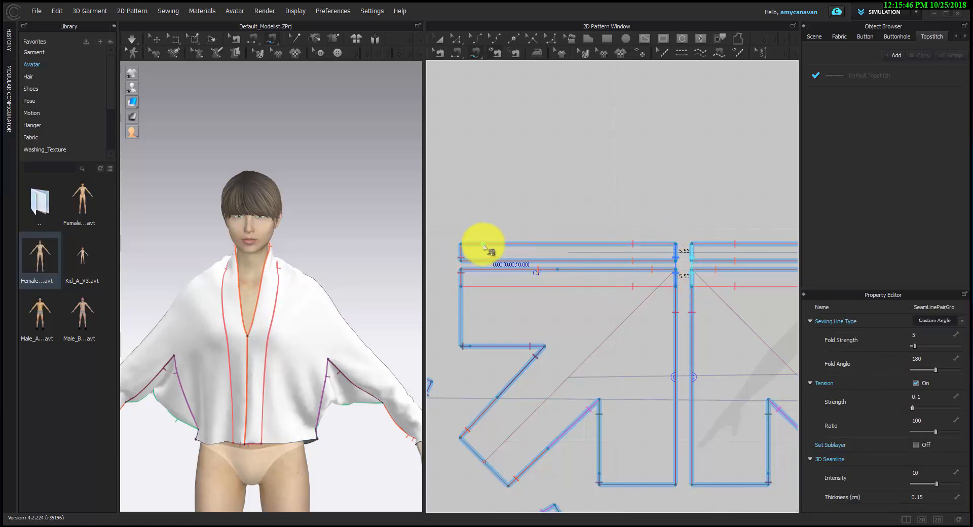
# - Set the sewing line type of the left-hand facing's seams to Turned and simulate the garment
pyautogui.press('b')
pyautogui.moveTo(435, 213); pyautogui.dragTo(680, 268)
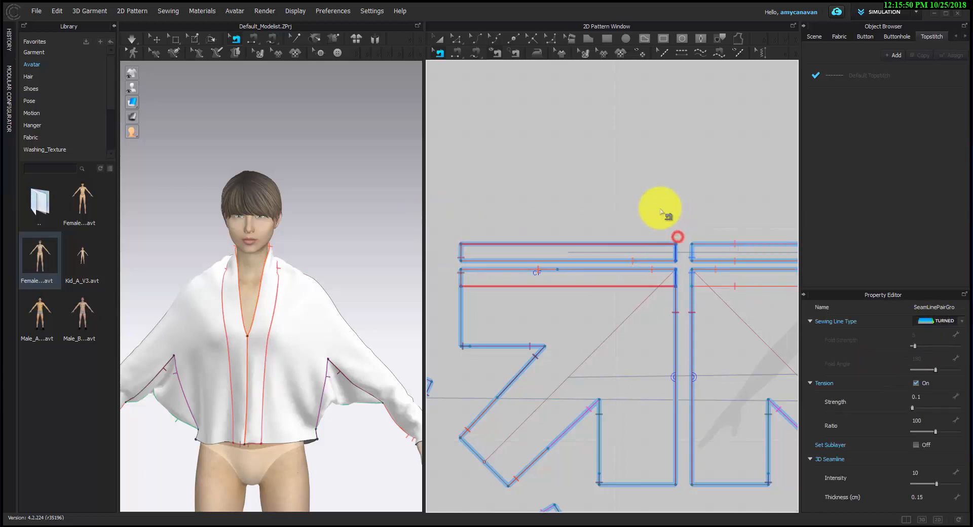
pyautogui.scroll(-4, 660, 211)
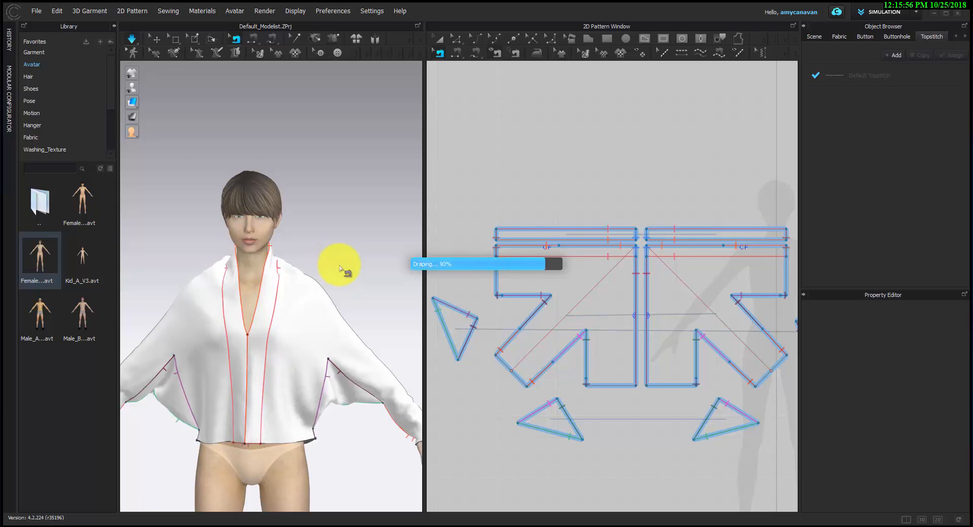
pyautogui.scroll(-4, 348, 263)
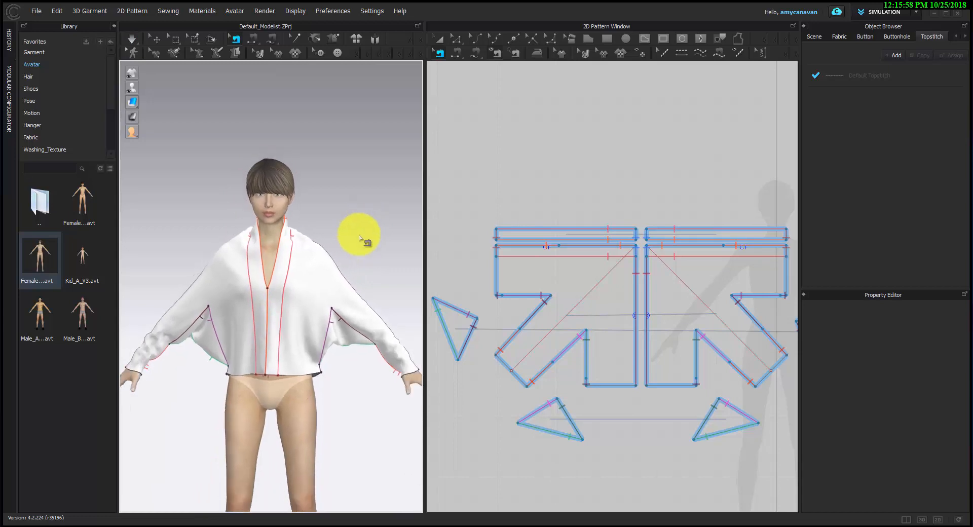
# - Apply the arms-down standing pose from the Female_B pose folder with Joint Rotation & Translation and let the garment drape on it
pyautogui.scroll(-3, 364, 243)
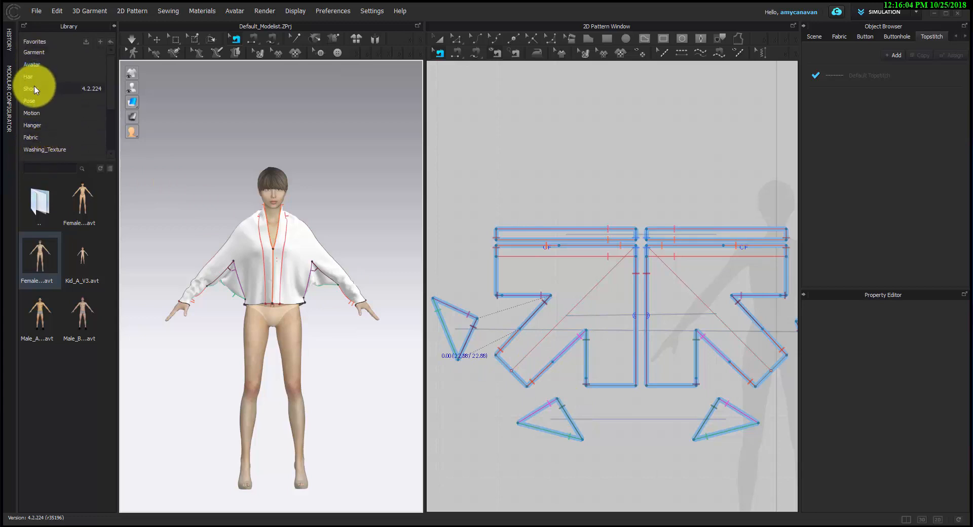
pyautogui.click(30, 101)
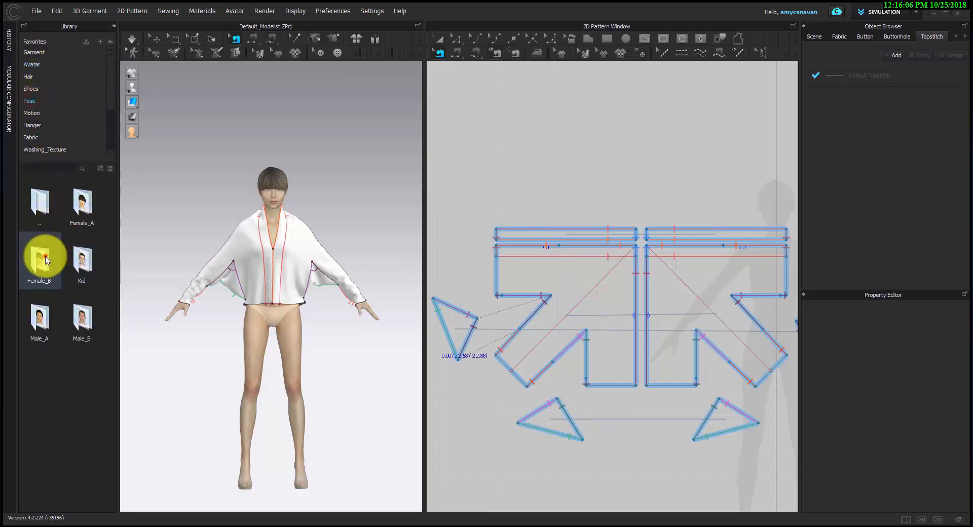
pyautogui.doubleClick(45, 256)
pyautogui.doubleClick(40, 260)
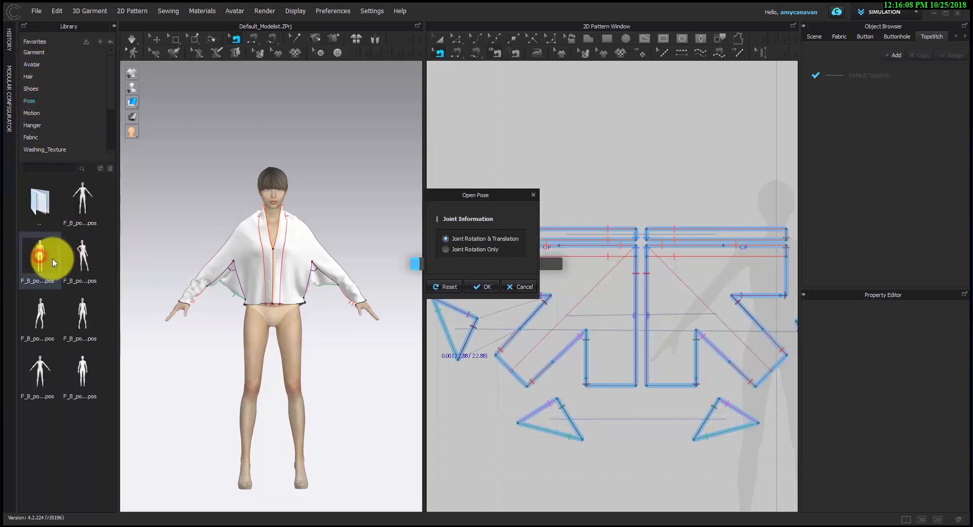
pyautogui.click(485, 287)
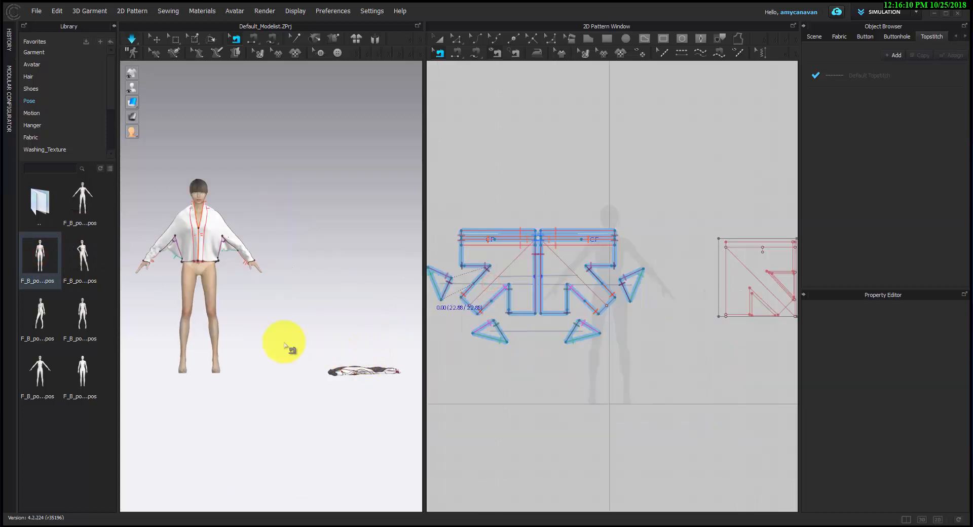
pyautogui.scroll(-1, 284, 343)
pyautogui.moveTo(285, 344); pyautogui.dragTo(338, 356, button='middle')
pyautogui.scroll(1, 339, 356)
pyautogui.moveTo(294, 333); pyautogui.dragTo(333, 375, button='middle')
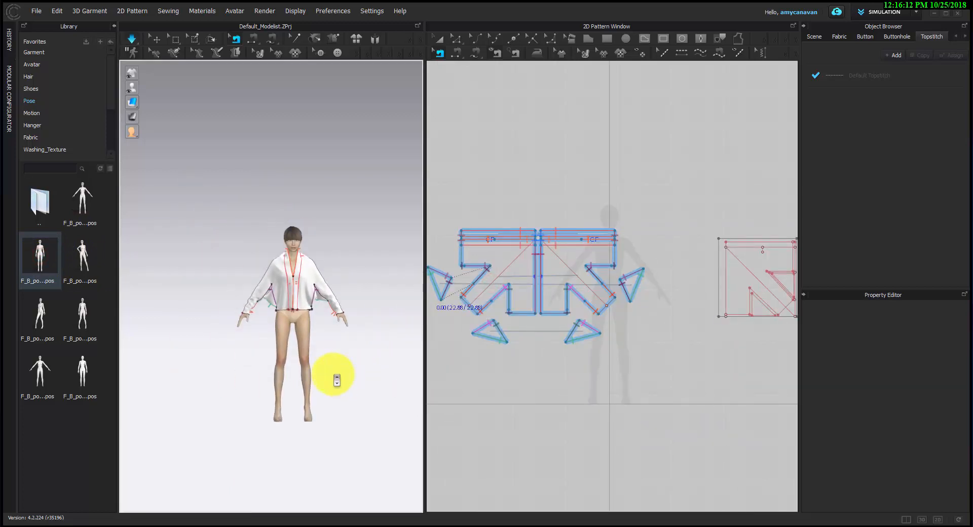
pyautogui.scroll(2, 337, 380)
pyautogui.moveTo(352, 380); pyautogui.dragTo(348, 376, button='right')
pyautogui.scroll(1, 347, 376)
pyautogui.moveTo(347, 380); pyautogui.dragTo(303, 374, button='middle')
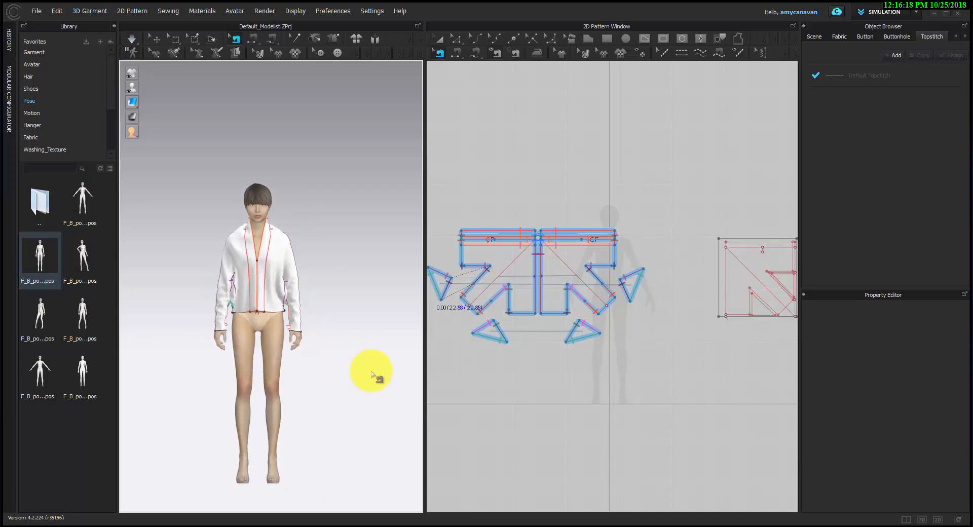
# - Delete the square piece holding the original drafting image and its traced outlines from the 2D pattern layout
pyautogui.scroll(-3, 732, 371)
pyautogui.moveTo(731, 372); pyautogui.dragTo(669, 373, button='middle')
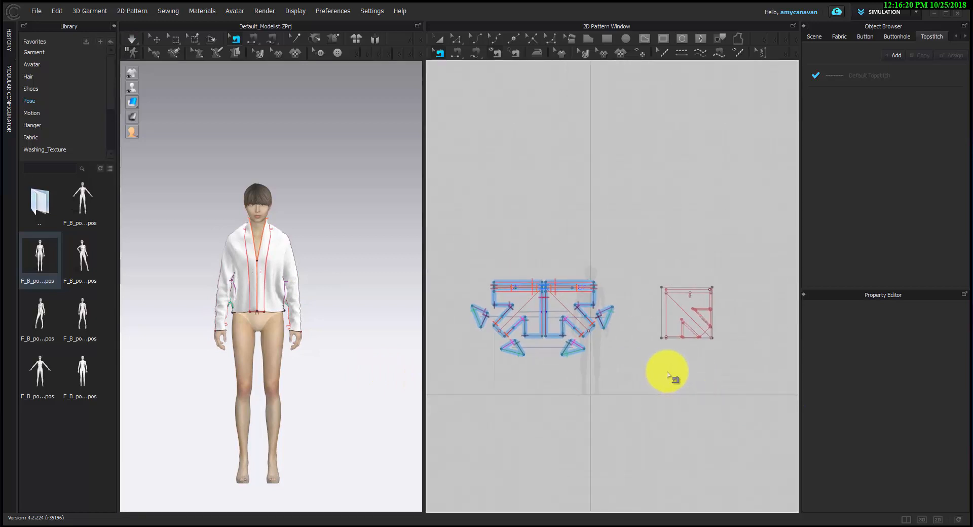
pyautogui.press('a')
pyautogui.moveTo(634, 265); pyautogui.dragTo(736, 351)
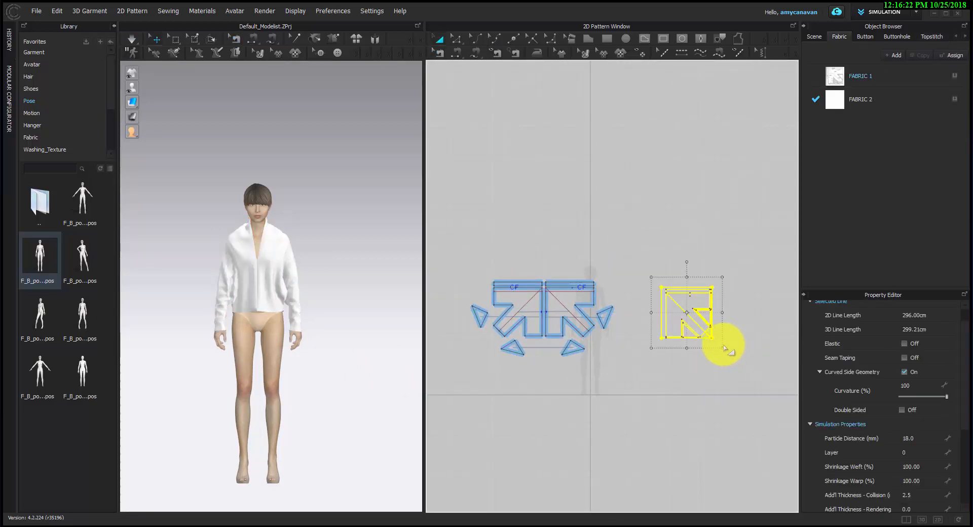
pyautogui.press('Delete')
# - Examine the jacket pattern layout and the jacket's drape on the posed avatar from several angles
pyautogui.scroll(5, 606, 386)
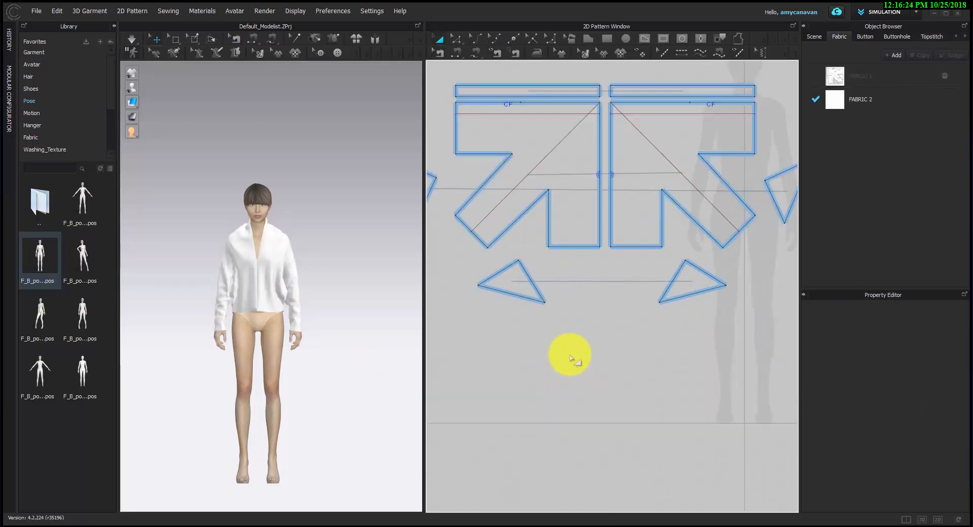
pyautogui.moveTo(571, 359); pyautogui.dragTo(573, 443, button='middle')
pyautogui.scroll(-2, 575, 435)
pyautogui.scroll(2, 319, 405)
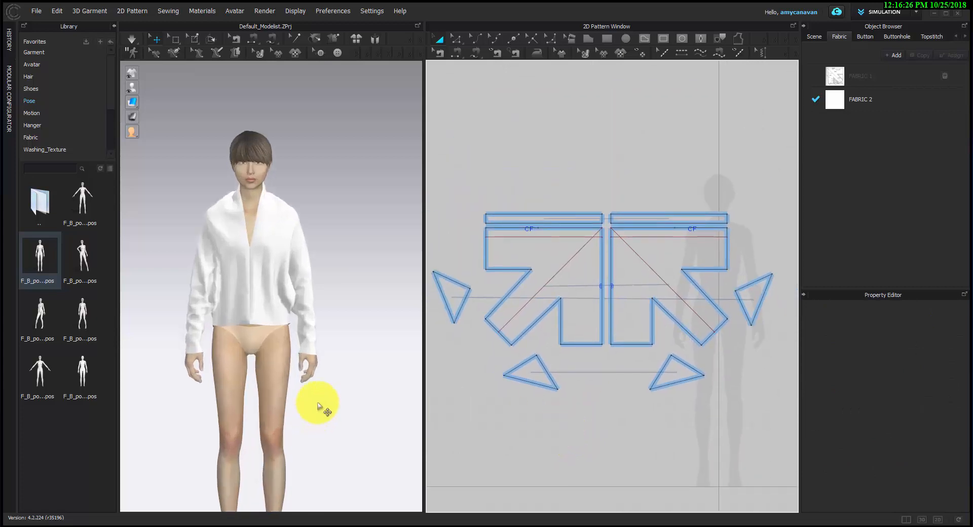
pyautogui.scroll(1, 318, 403)
pyautogui.moveTo(342, 398); pyautogui.dragTo(311, 401, button='right')
pyautogui.moveTo(341, 399); pyautogui.dragTo(368, 379, button='middle')
pyautogui.moveTo(367, 367); pyautogui.dragTo(241, 364, button='right')
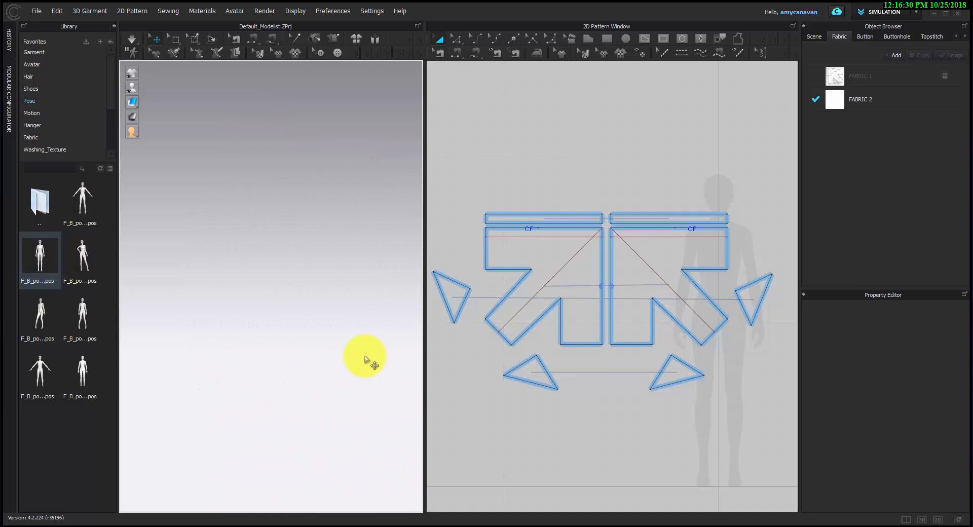
pyautogui.press('2')
pyautogui.moveTo(344, 356)
pyautogui.mouseDown(button='right')
pyautogui.moveTo(130, 357)
pyautogui.moveTo(363, 365)
pyautogui.moveTo(353, 362)
pyautogui.mouseUp(button='right')
pyautogui.scroll(5, 304, 337)
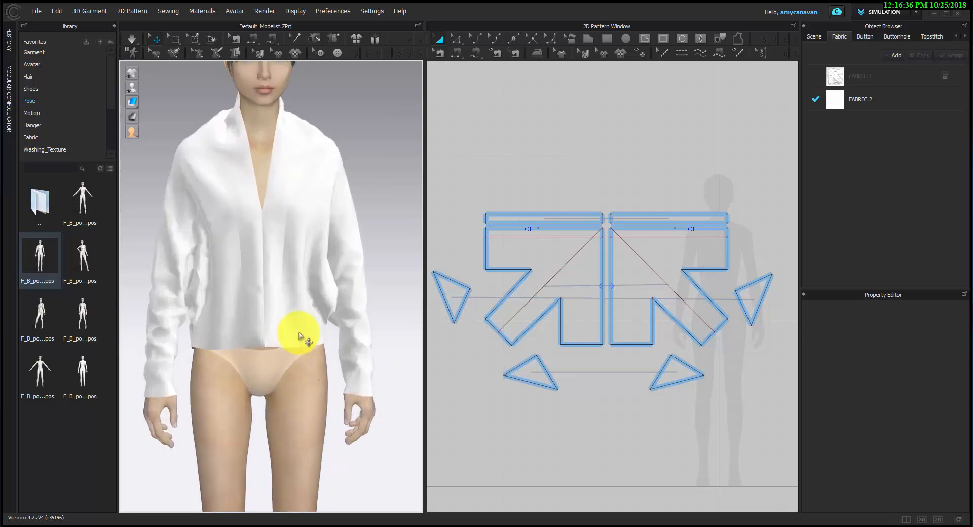
pyautogui.scroll(-5, 291, 332)
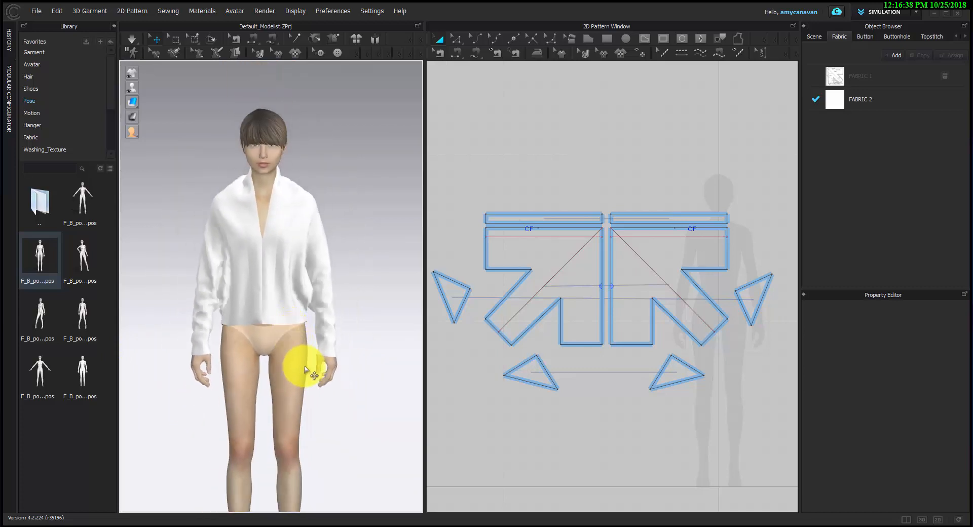
pyautogui.scroll(2, 311, 355)
pyautogui.moveTo(305, 378); pyautogui.dragTo(307, 368, button='right')
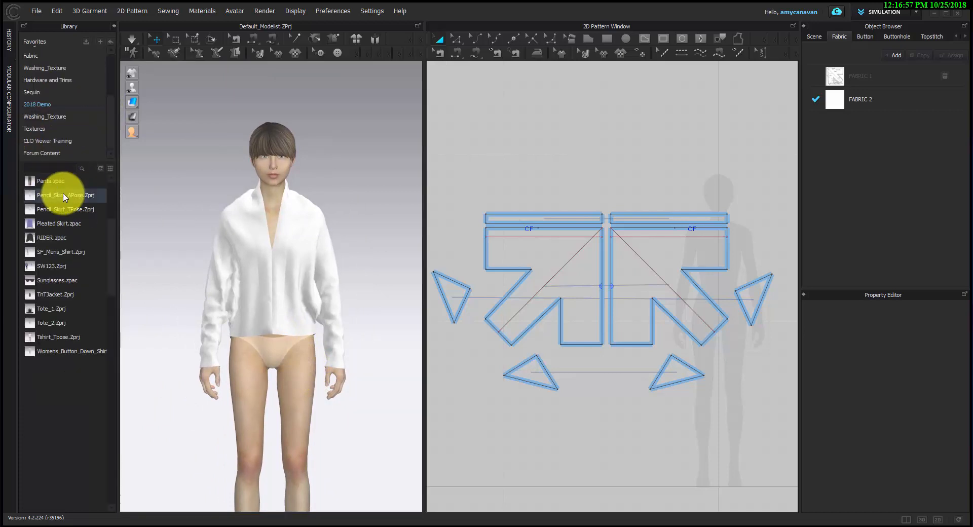
# - Add the Pencil_Skirt_APose.Zprj garment from the library to the current project and deselect it
pyautogui.moveTo(66, 195); pyautogui.dragTo(420, 262)
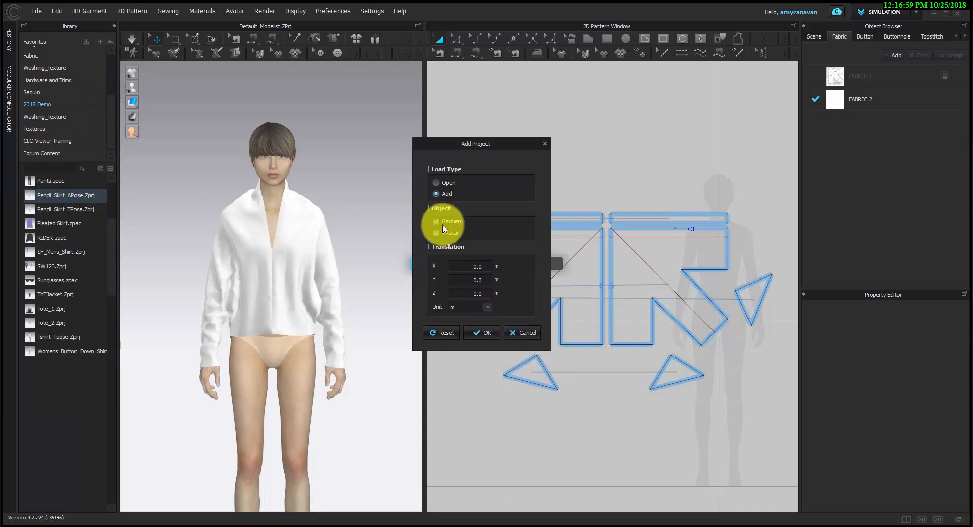
pyautogui.click(484, 333)
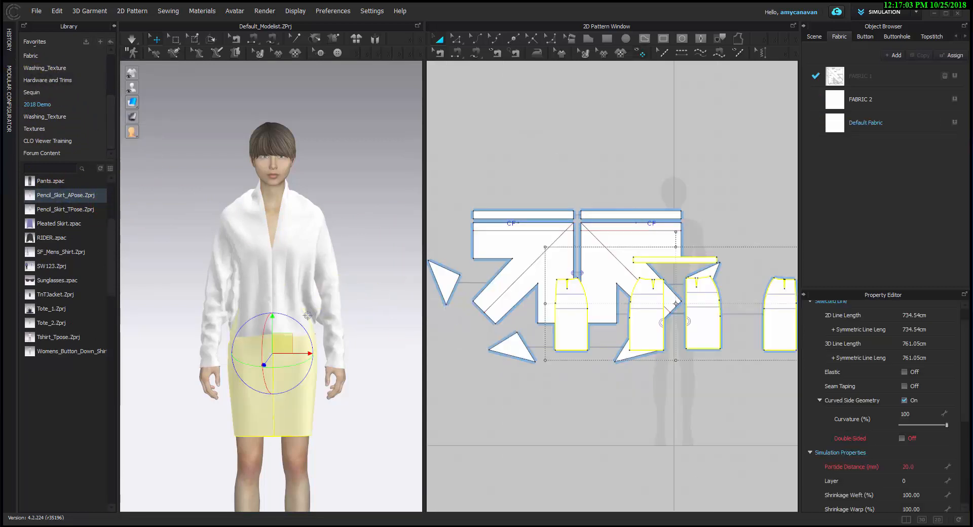
pyautogui.click(198, 182)
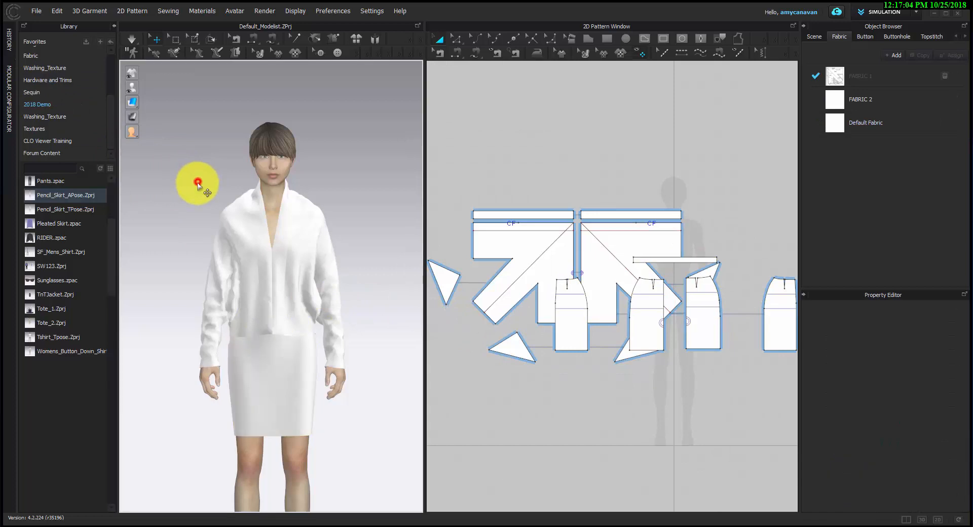
# - Open the trace patterns folder within the library's Forum Content
pyautogui.click(65, 153)
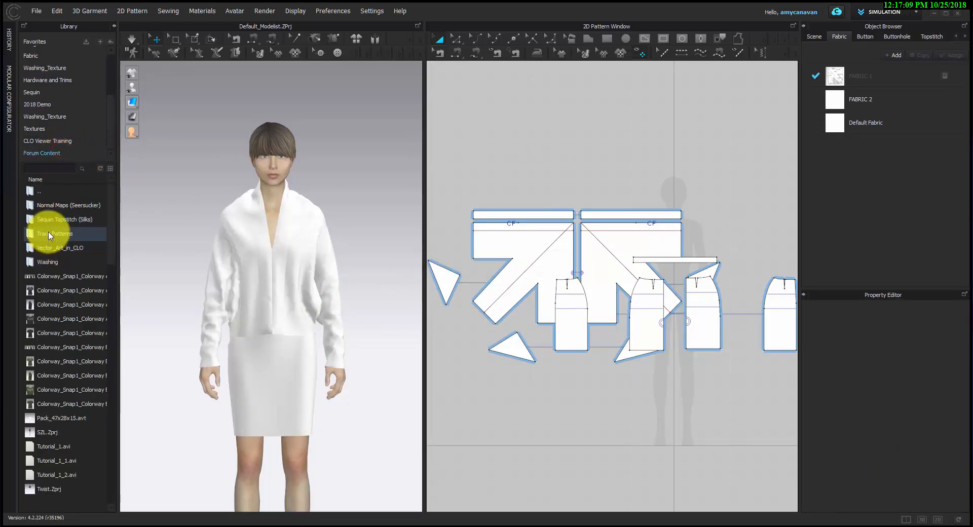
pyautogui.doubleClick(49, 235)
pyautogui.scroll(-3, 528, 290)
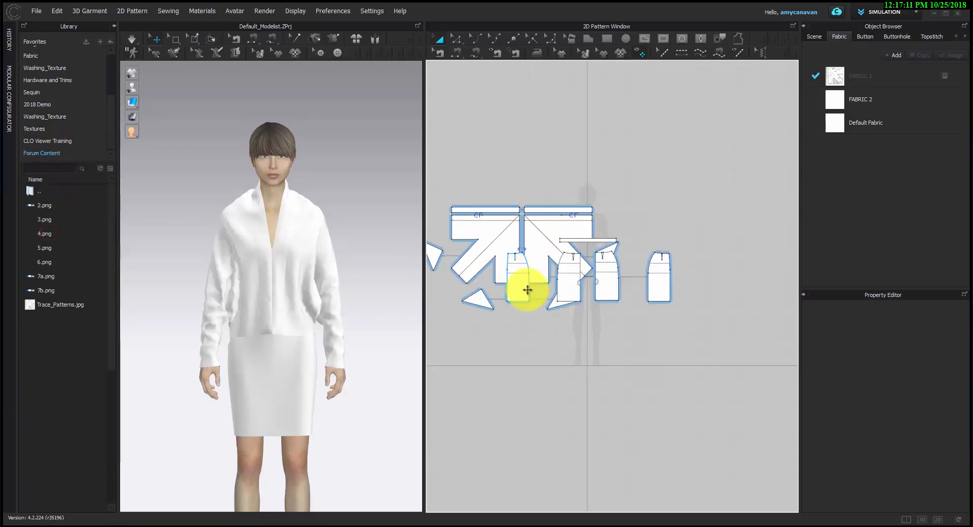
# - Select the four skirt pieces and the waistband and move them below the jacket pieces in the 2D layout
pyautogui.click(513, 278)
pyautogui.keyDown('shift'); pyautogui.click(570, 286); pyautogui.keyUp('shift')
pyautogui.keyDown('shift'); pyautogui.click(606, 274); pyautogui.keyUp('shift')
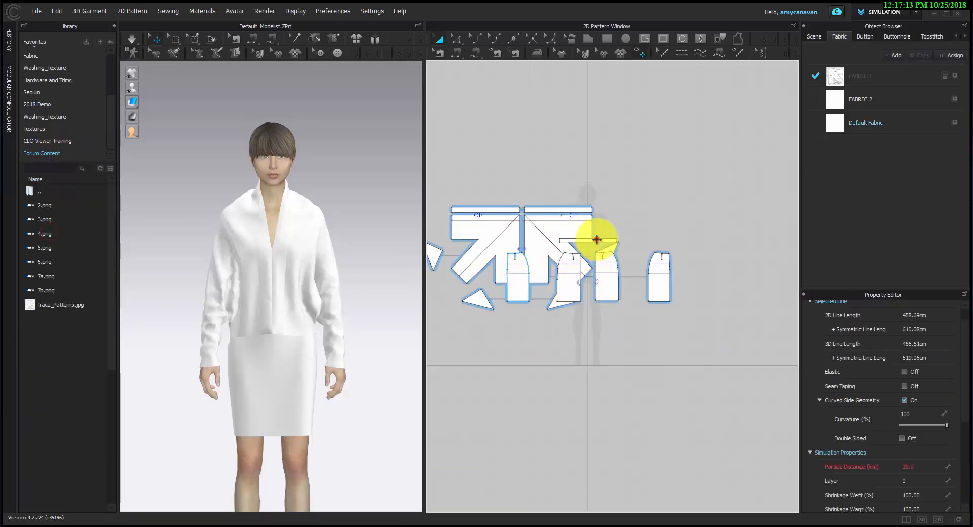
pyautogui.keyDown('shift'); pyautogui.click(596, 239); pyautogui.keyUp('shift')
pyautogui.keyDown('shift'); pyautogui.click(663, 274); pyautogui.keyUp('shift')
pyautogui.moveTo(605, 304); pyautogui.dragTo(605, 390)
pyautogui.click(478, 434)
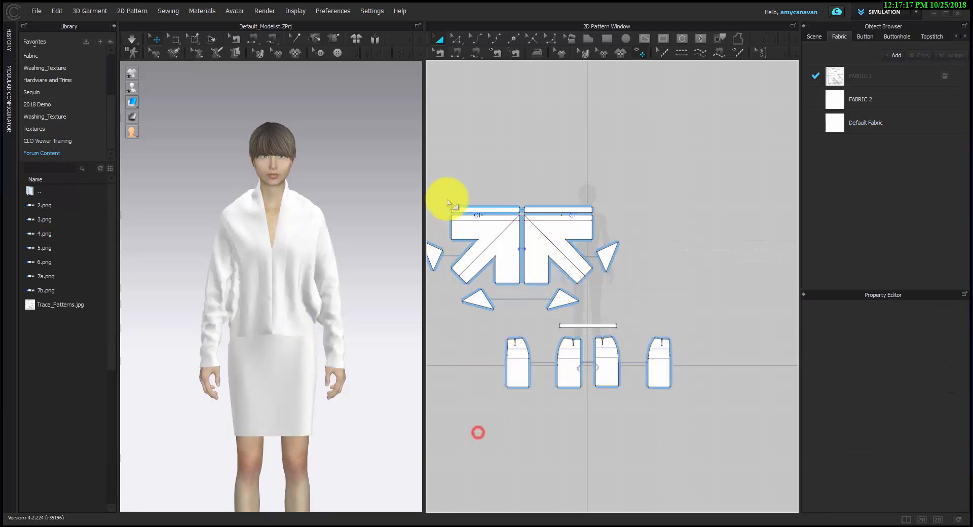
# - Set the layer of all jacket pieces to 1 and simulate the jacket over the skirt
pyautogui.moveTo(445, 200); pyautogui.dragTo(482, 191, button='right')
pyautogui.moveTo(467, 181); pyautogui.dragTo(710, 334)
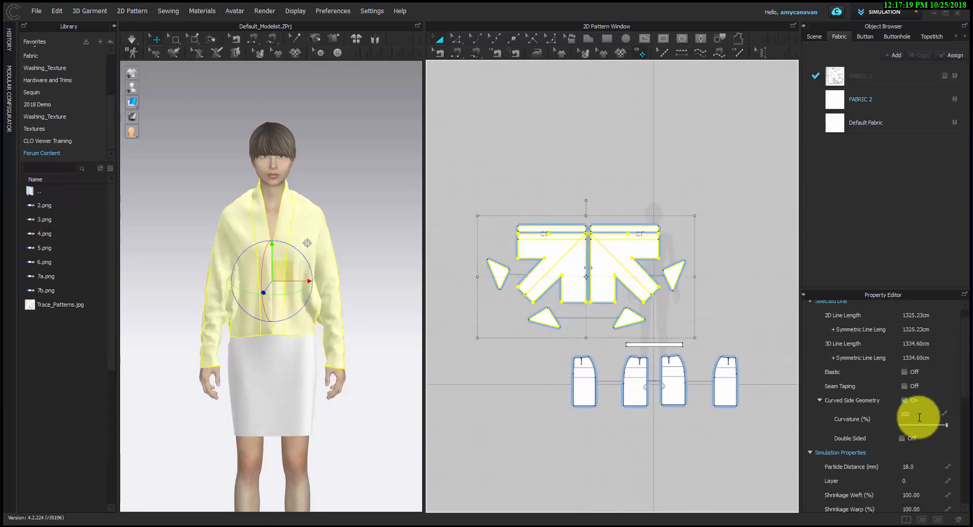
pyautogui.click(931, 482)
pyautogui.write('1')
pyautogui.press('Return')
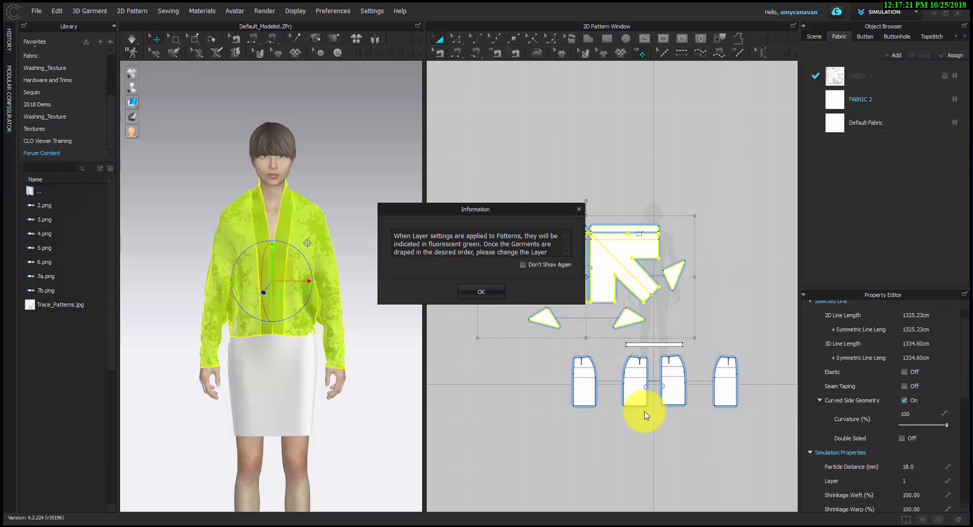
pyautogui.click(498, 287)
pyautogui.click(508, 421)
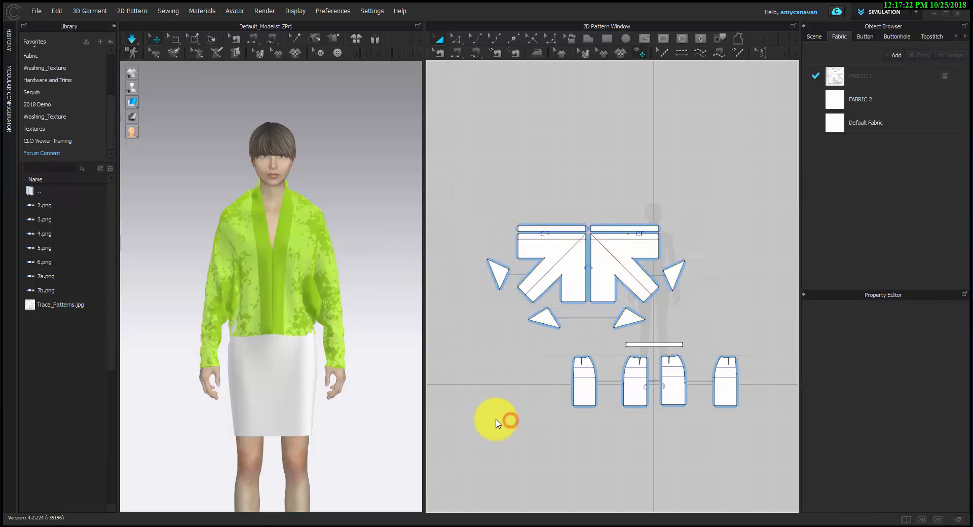
pyautogui.click(360, 411)
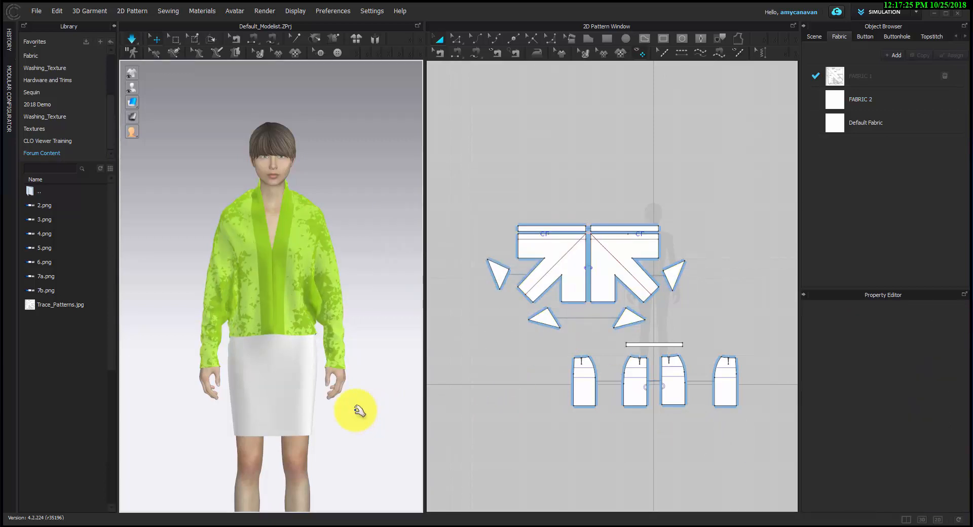
# - Set the layer of all jacket pieces to 0 and deselect them
pyautogui.moveTo(458, 176); pyautogui.dragTo(728, 339)
pyautogui.click(920, 481)
pyautogui.write('0')
pyautogui.press('Return')
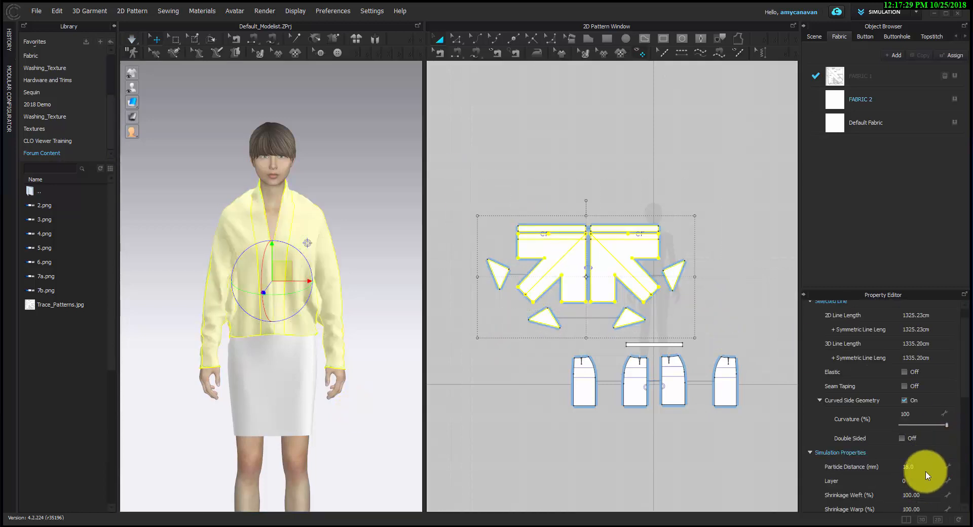
pyautogui.click(371, 283)
pyautogui.moveTo(185, 270); pyautogui.dragTo(367, 288, button='right')
pyautogui.moveTo(367, 288); pyautogui.dragTo(377, 234, button='middle')
pyautogui.scroll(-2, 388, 207)
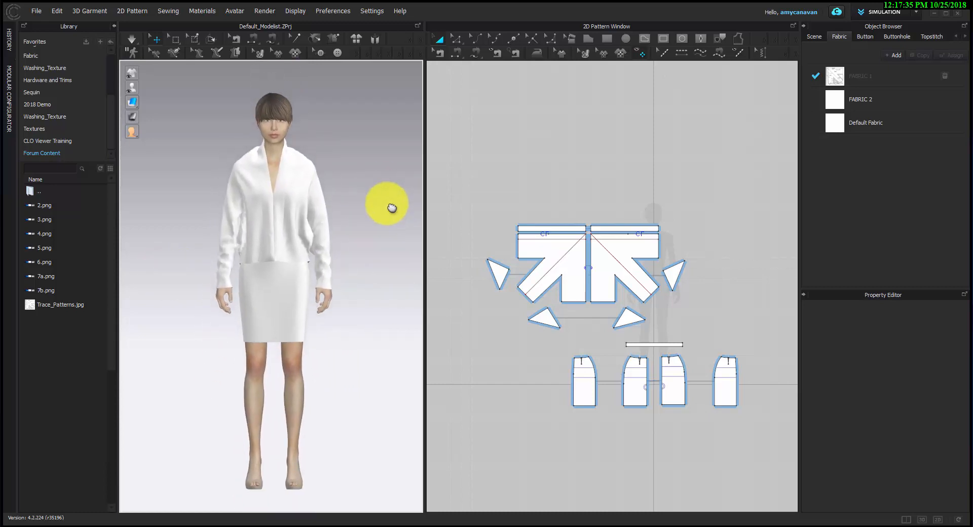
pyautogui.scroll(3, 563, 396)
pyautogui.moveTo(543, 354); pyautogui.dragTo(527, 329, button='middle')
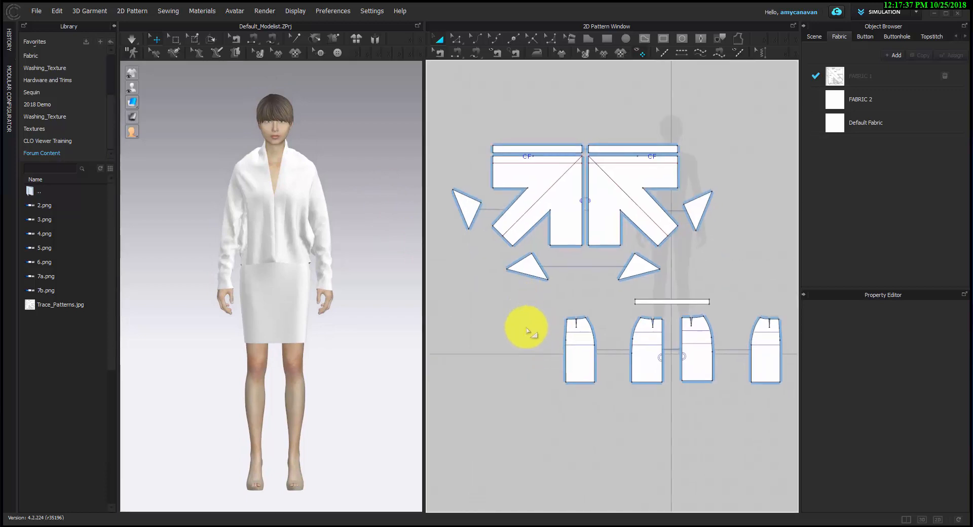
# - Lengthen the skirt by extending the hem lines of all four skirt pieces downward, and simulate the longer skirt
pyautogui.press('z')
pyautogui.click(579, 382)
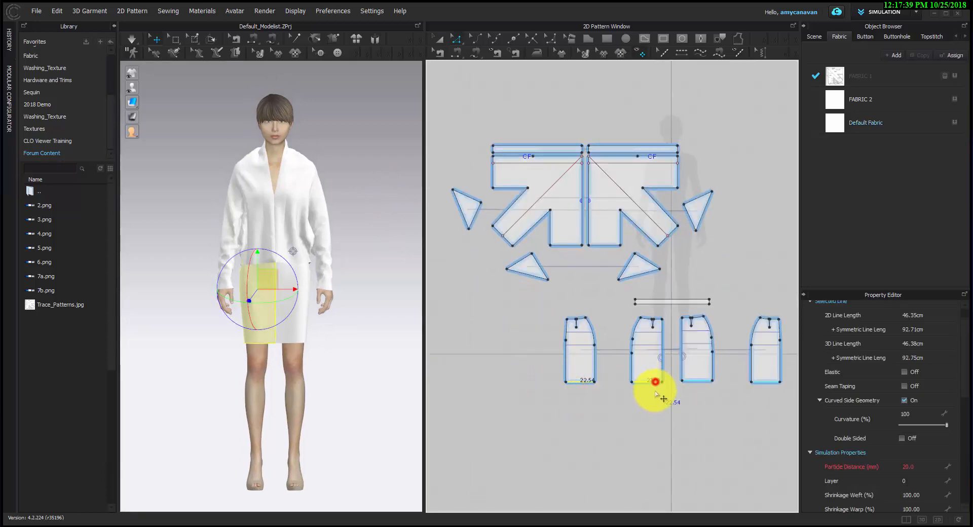
pyautogui.moveTo(656, 383); pyautogui.dragTo(657, 412)
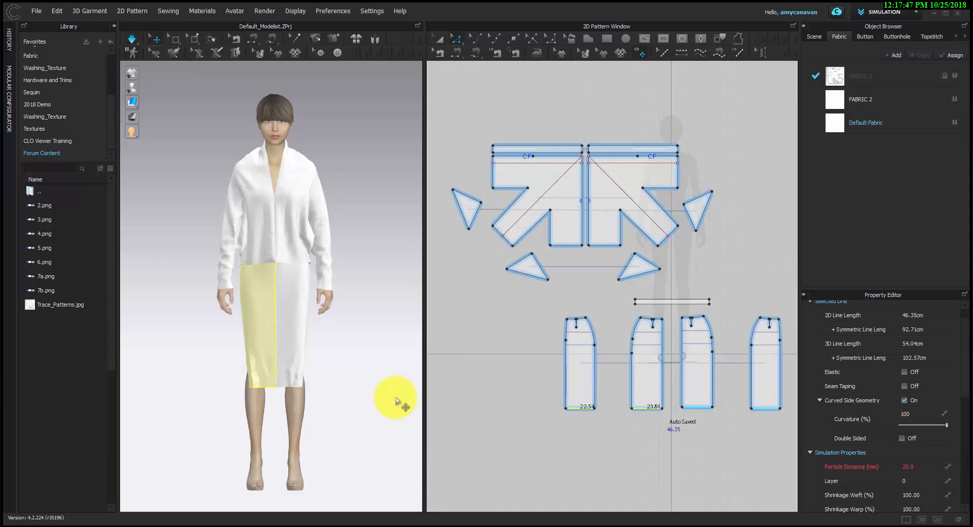
pyautogui.press('space')
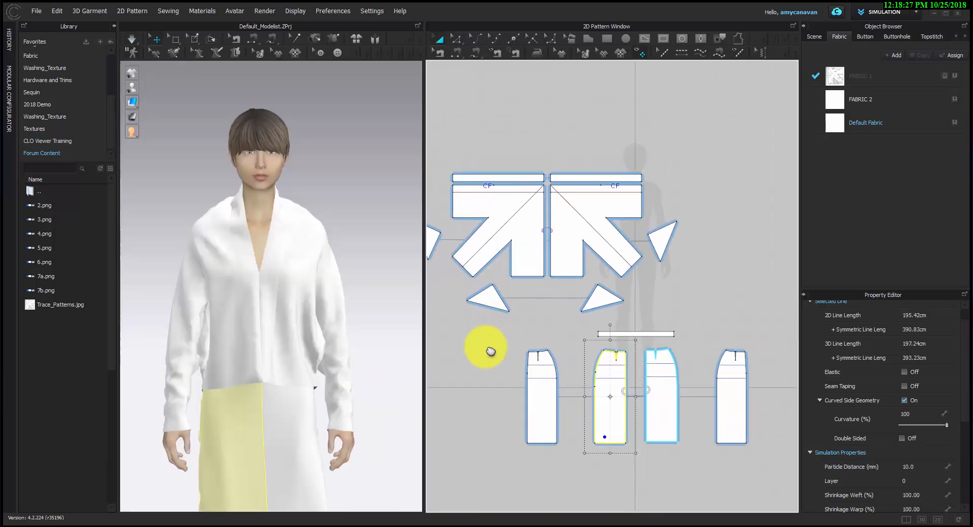
# - Delete the centre-front sewing that joins the two jacket fronts and simulate so the jacket hangs open
pyautogui.scroll(6, 575, 286)
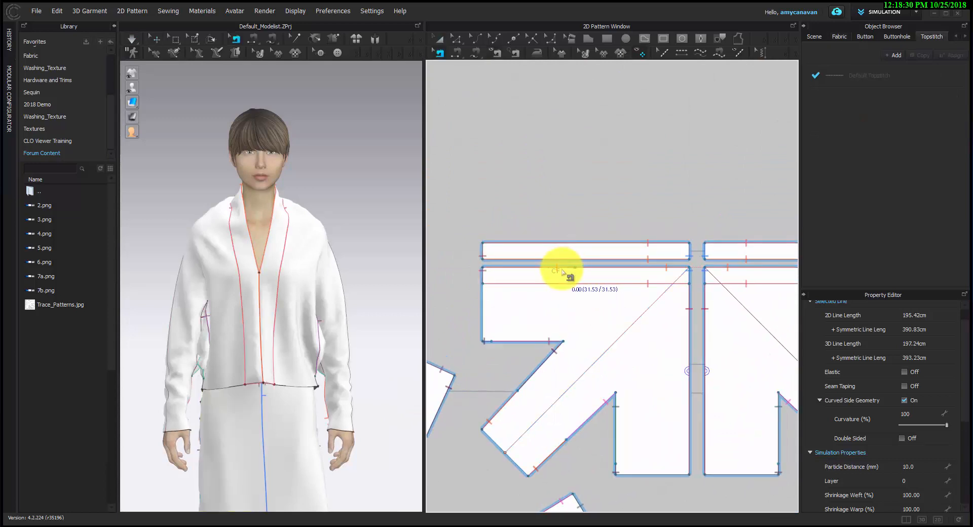
pyautogui.moveTo(570, 269); pyautogui.dragTo(582, 305)
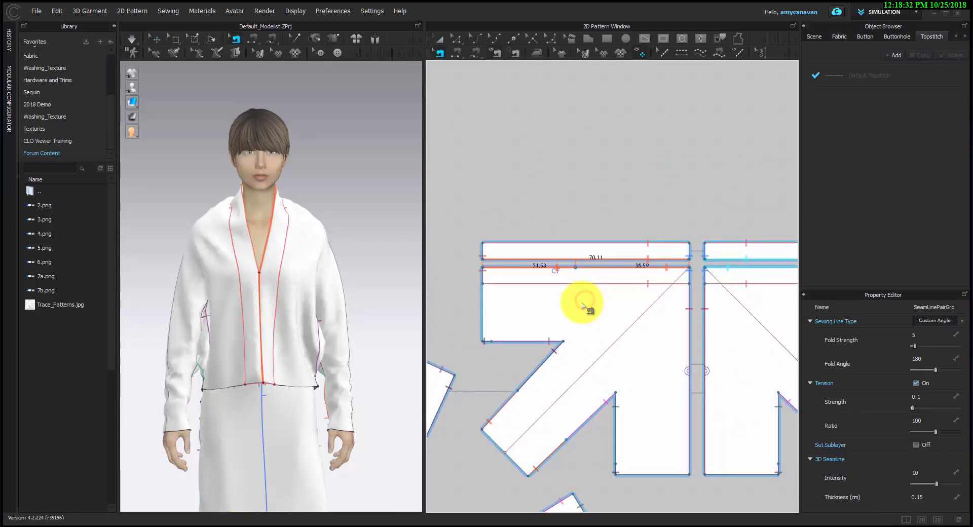
pyautogui.click(532, 203)
pyautogui.click(540, 265)
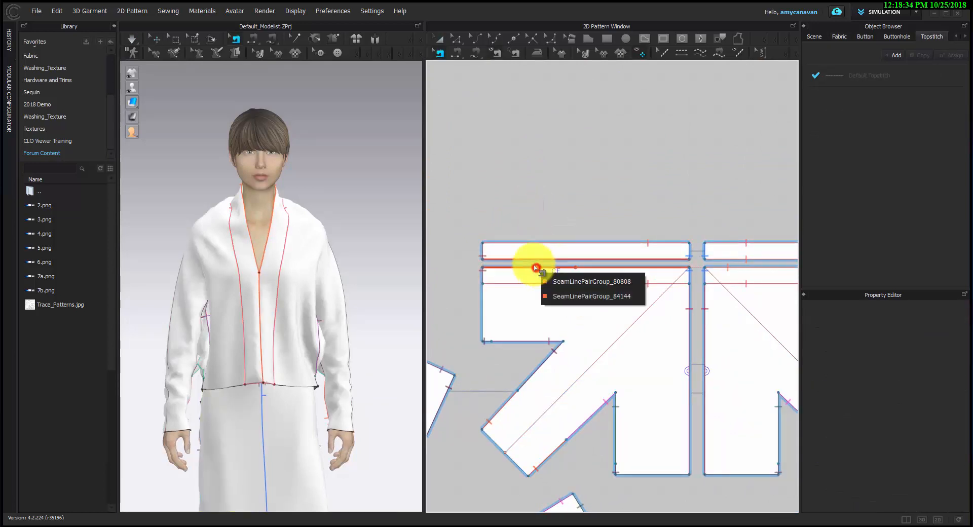
pyautogui.click(543, 285)
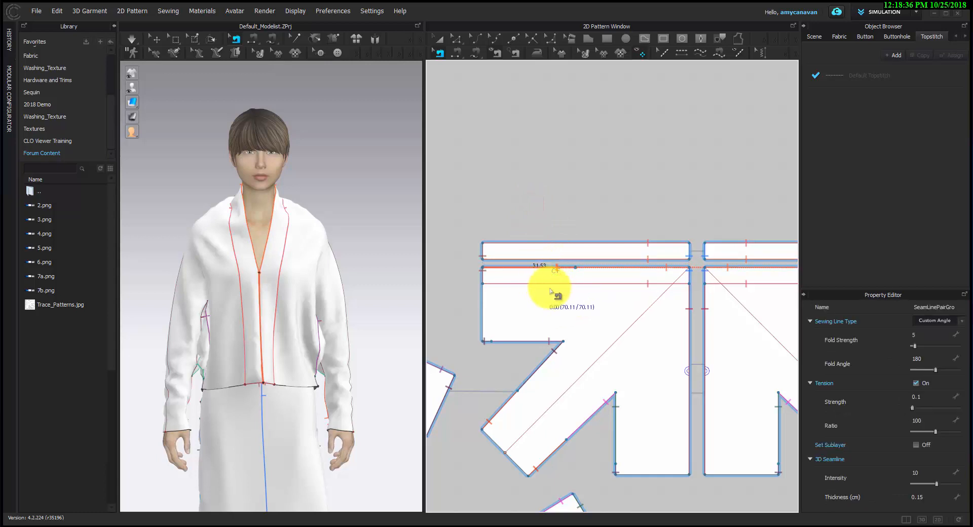
pyautogui.press('Delete')
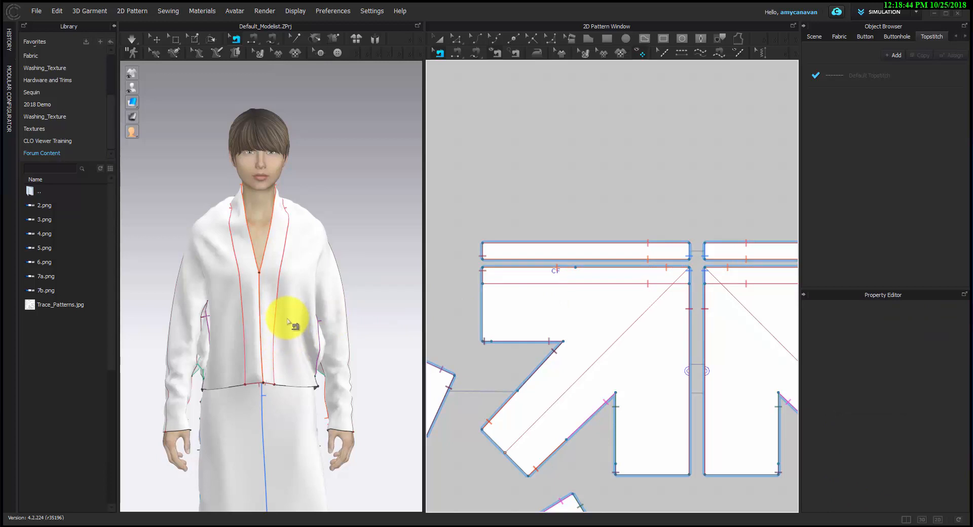
pyautogui.press('space')
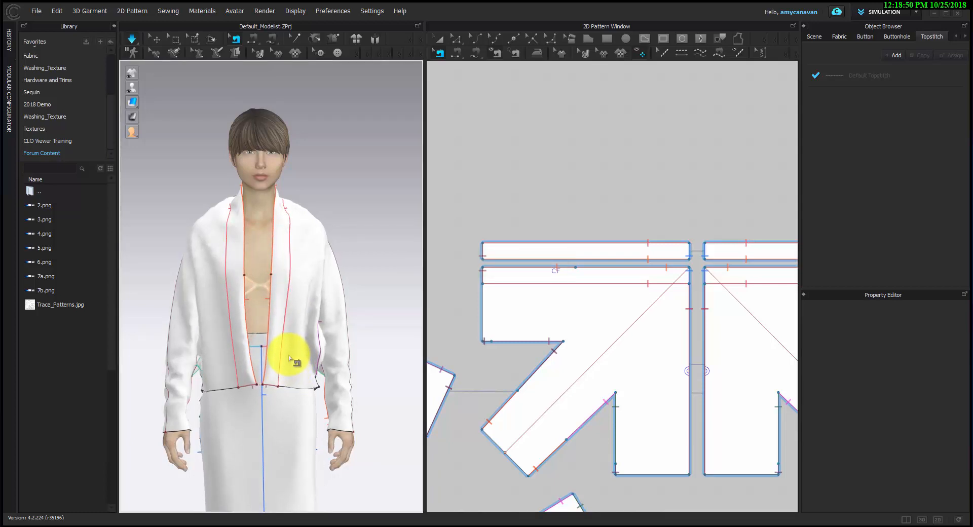
# - Enlarge the 3D view and create a zipper about 33 cm long down both centre-front edges, from mid-chest to the hem
pyautogui.click(319, 53)
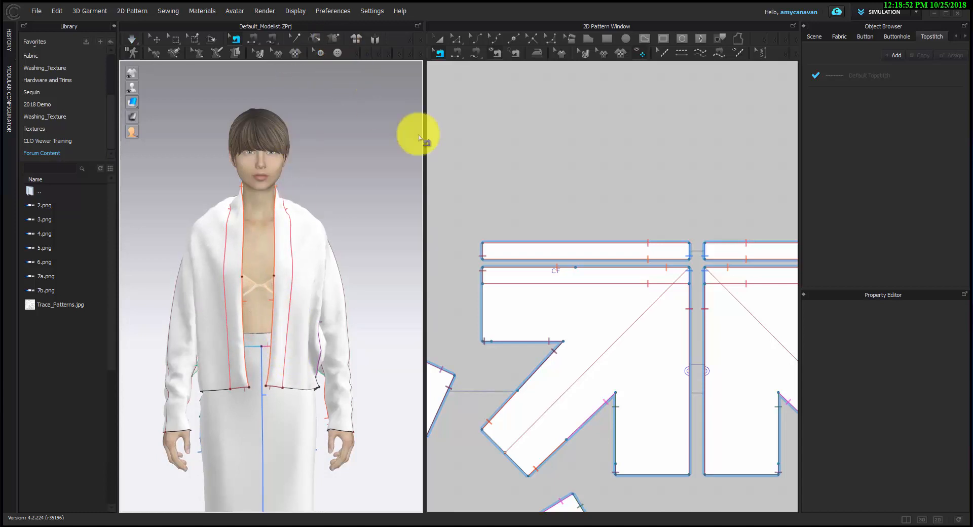
pyautogui.moveTo(424, 118); pyautogui.dragTo(474, 119)
pyautogui.click(397, 53)
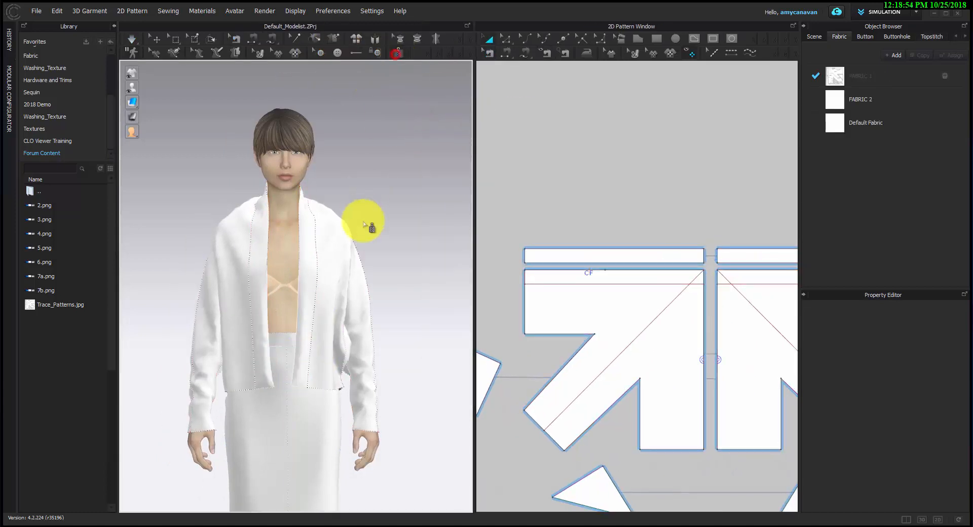
pyautogui.scroll(2, 301, 310)
pyautogui.scroll(2, 300, 307)
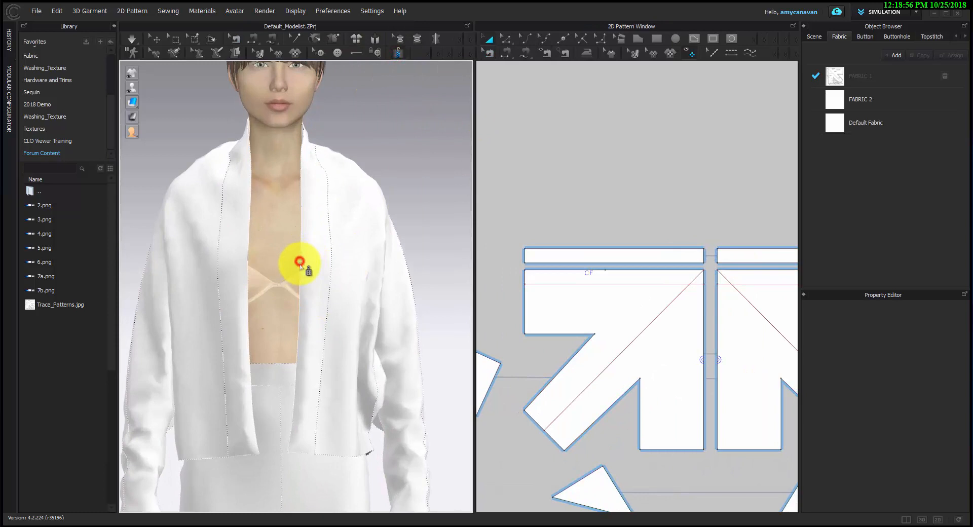
pyautogui.click(300, 262)
pyautogui.doubleClick(294, 407)
pyautogui.doubleClick(286, 454)
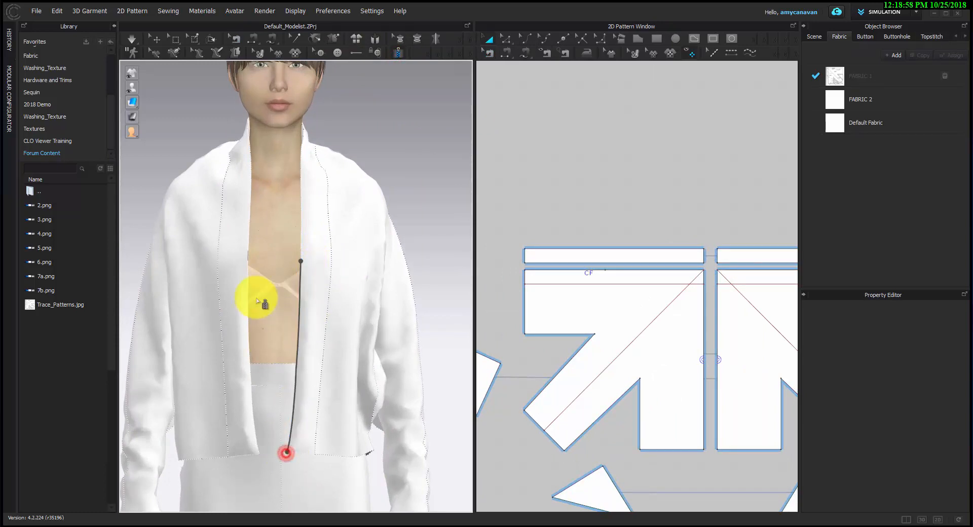
pyautogui.click(250, 259)
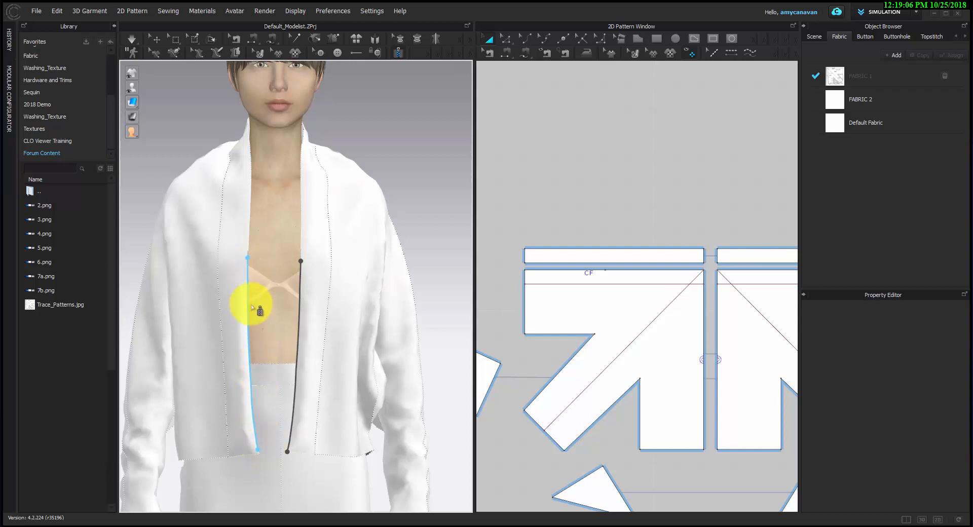
pyautogui.doubleClick(261, 454)
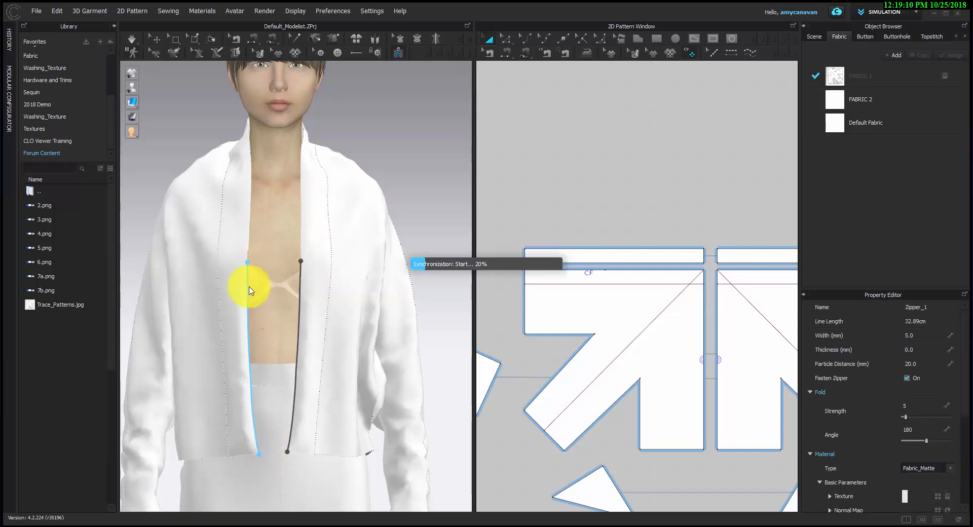
# - Reverse the crossed sewing direction of the zipper and simulate to close the jacket front
pyautogui.click(157, 39)
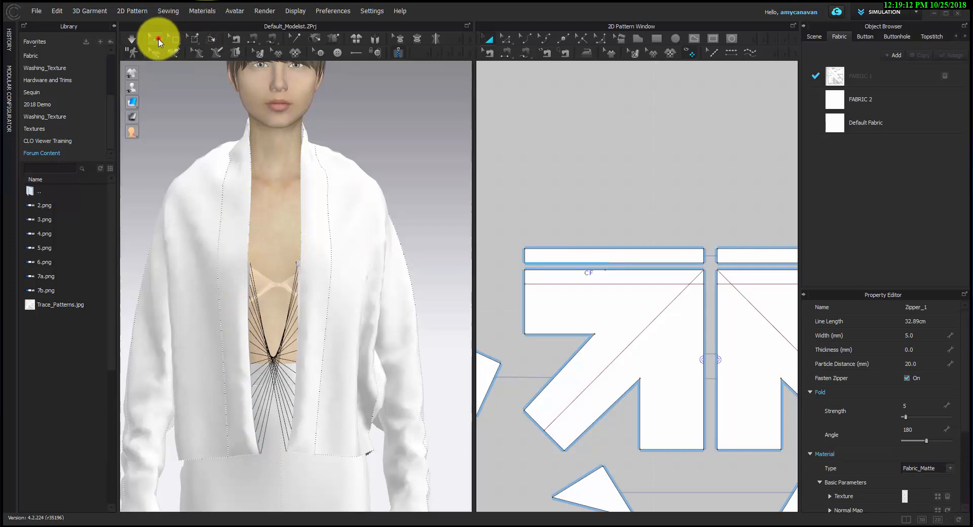
pyautogui.rightClick(247, 347)
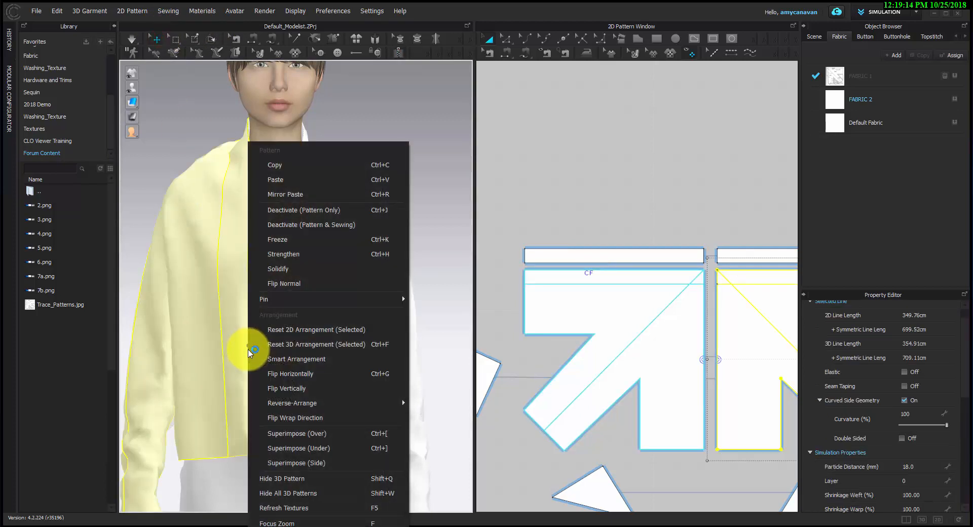
pyautogui.click(245, 351)
pyautogui.click(250, 272)
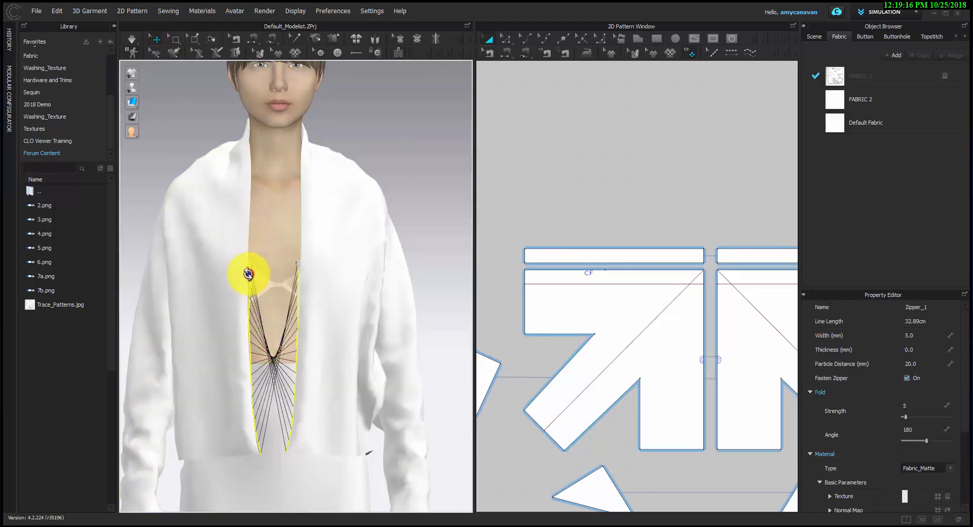
pyautogui.rightClick(250, 275)
pyautogui.click(264, 301)
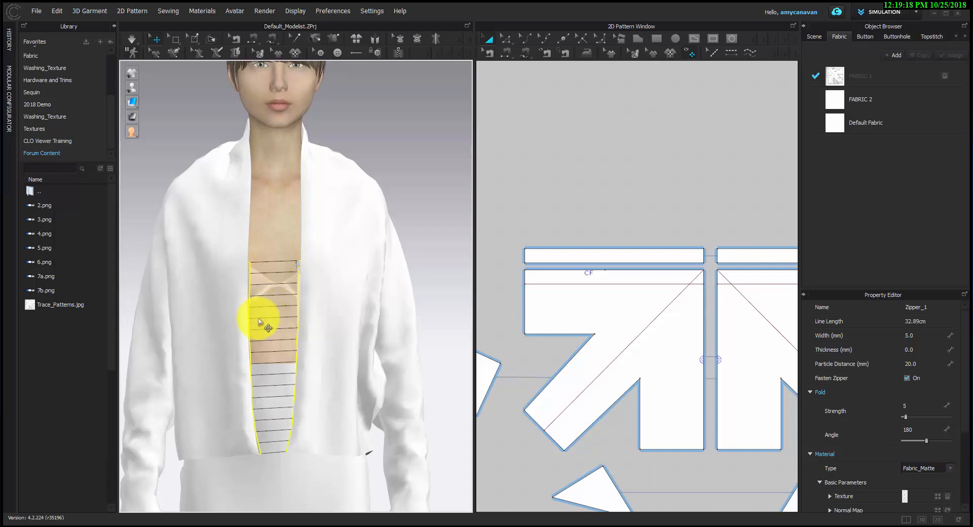
pyautogui.press('space')
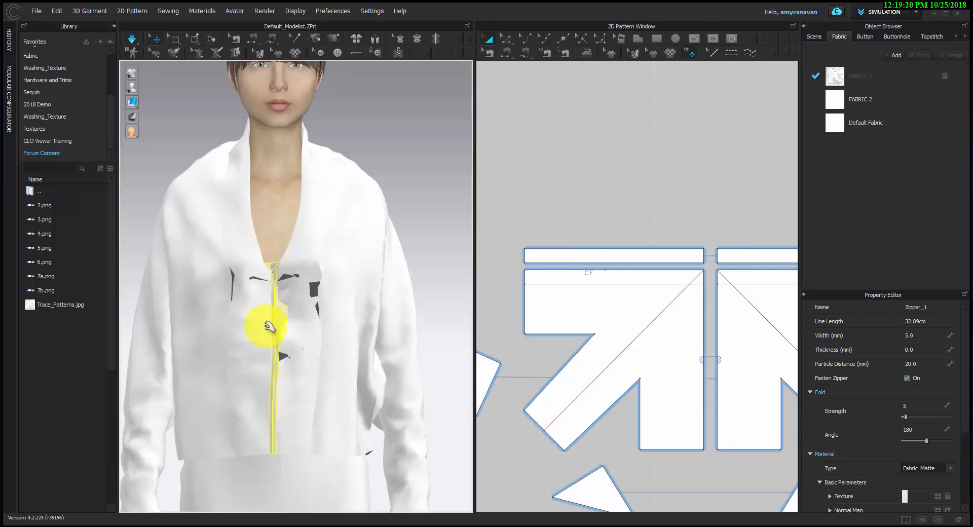
# - Apply the library fabric Wool_Super_120s to FABRIC 2, so that the jacket pieces use the wool
pyautogui.scroll(-2, 258, 338)
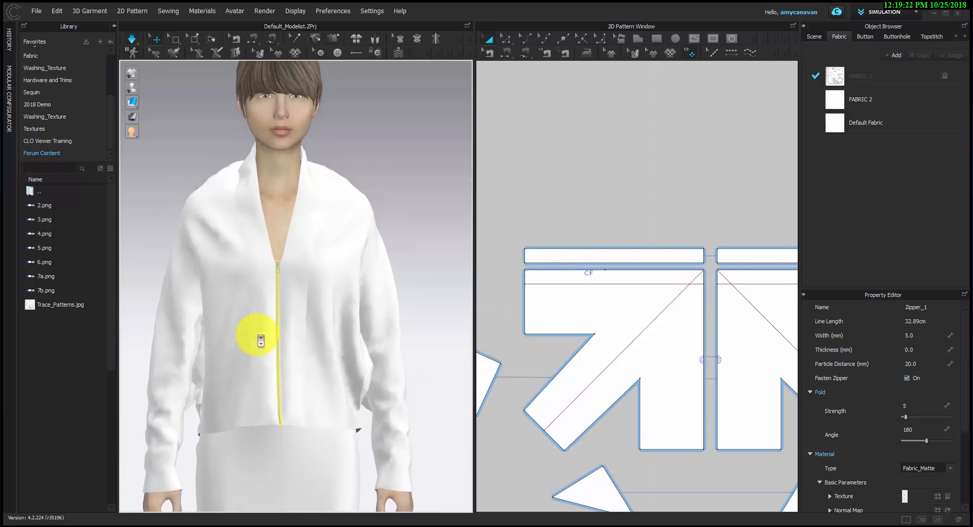
pyautogui.moveTo(254, 349)
pyautogui.mouseDown(button='right')
pyautogui.moveTo(295, 351)
pyautogui.moveTo(252, 355)
pyautogui.mouseUp(button='right')
pyautogui.scroll(-3, 266, 343)
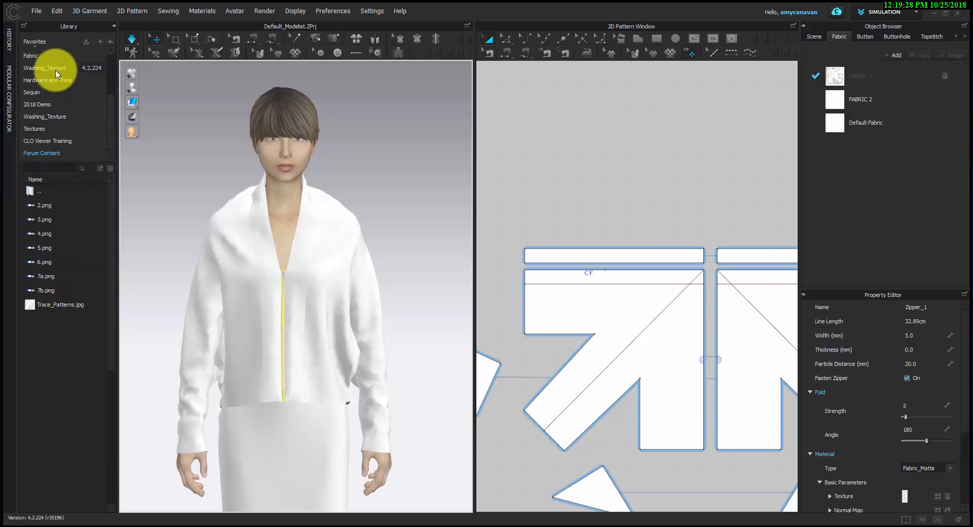
pyautogui.click(31, 56)
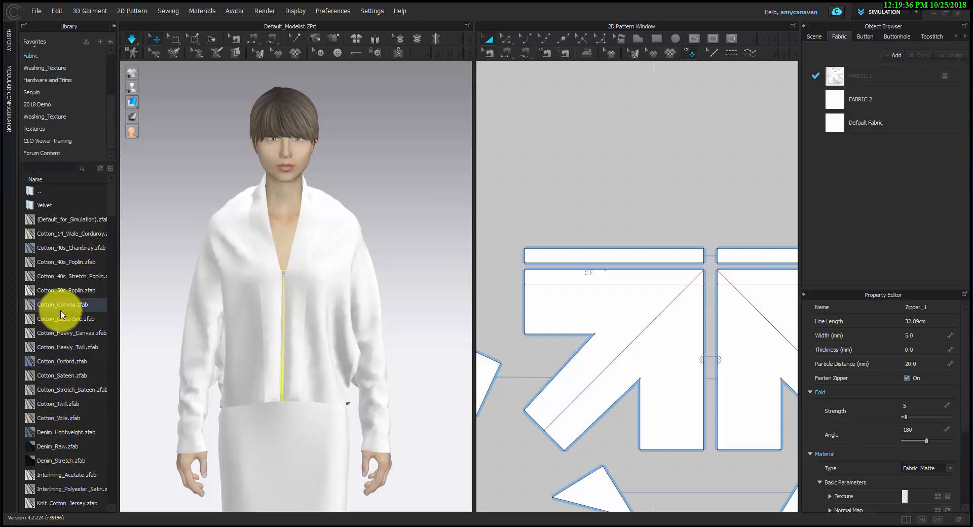
pyautogui.moveTo(61, 311)
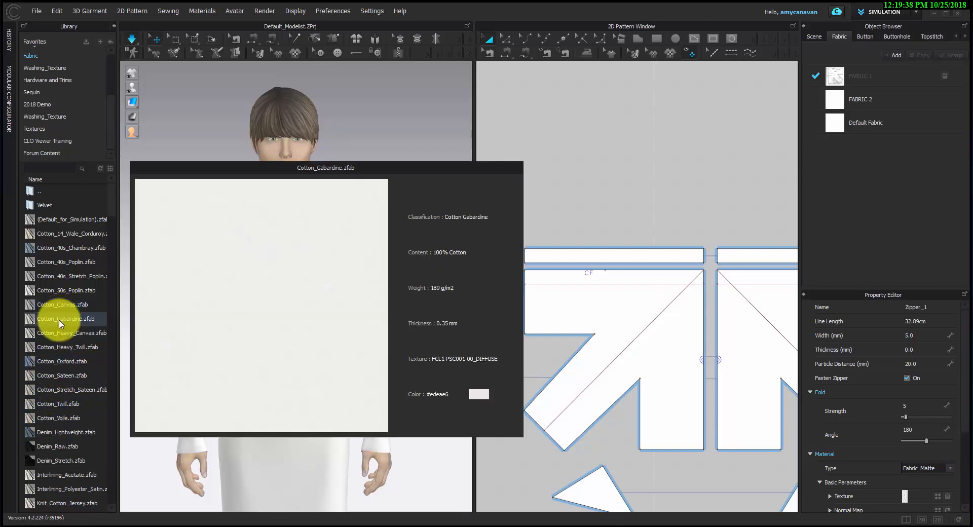
pyautogui.scroll(-3, 69, 420)
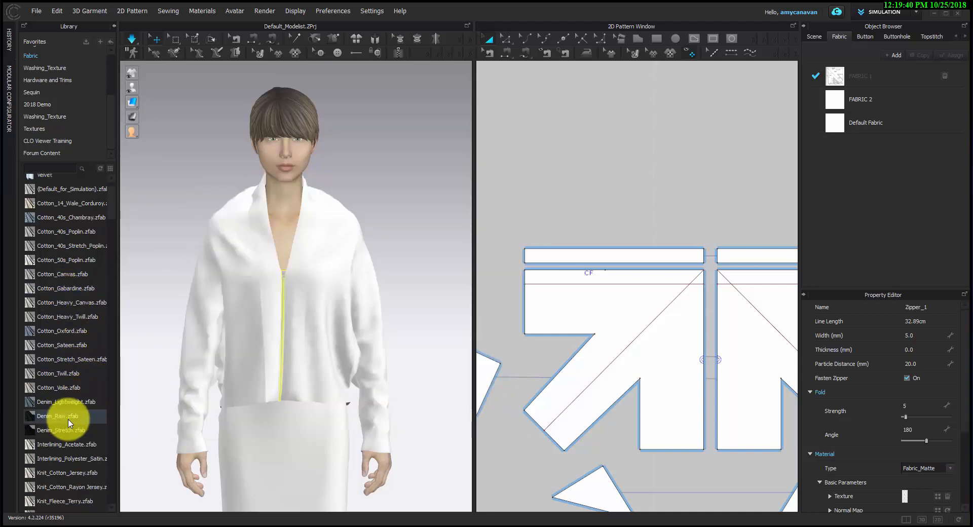
pyautogui.scroll(-8, 69, 420)
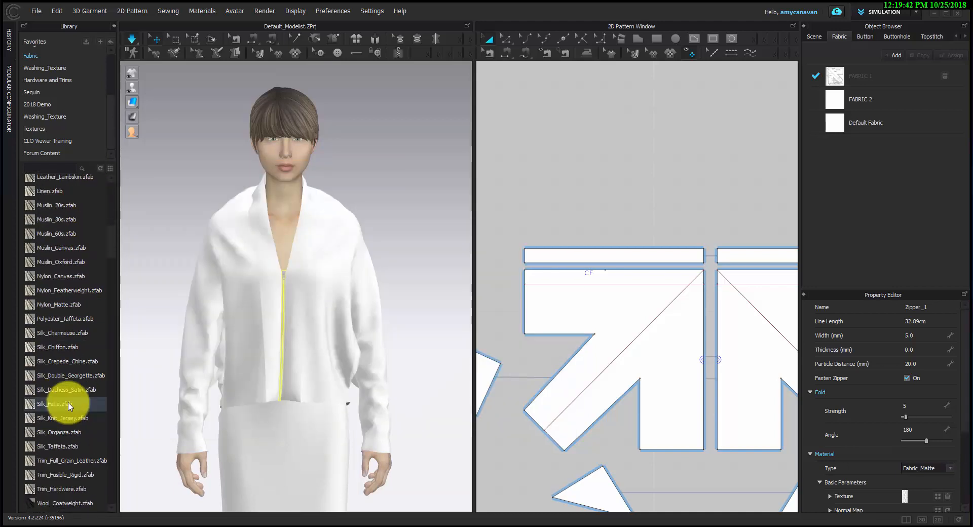
pyautogui.scroll(-3, 69, 405)
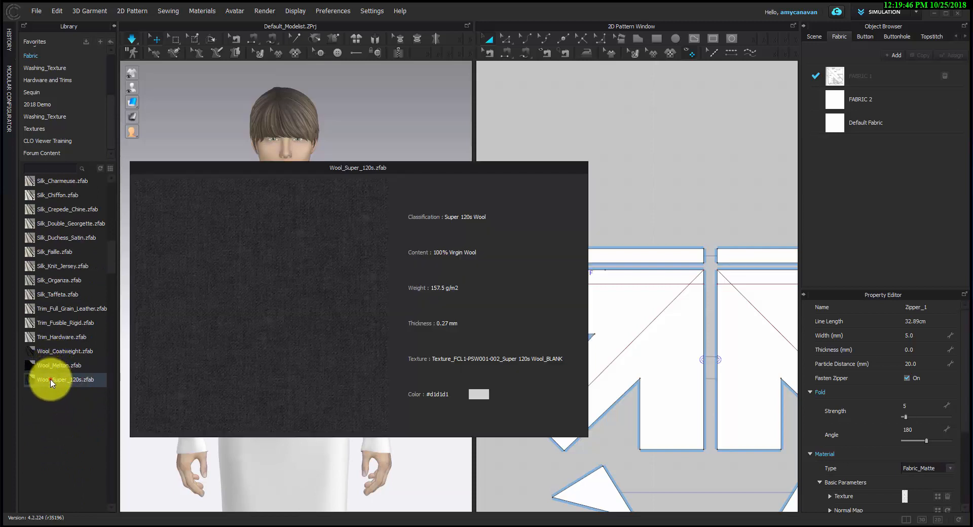
pyautogui.moveTo(50, 380); pyautogui.dragTo(831, 99)
pyautogui.scroll(-3, 673, 149)
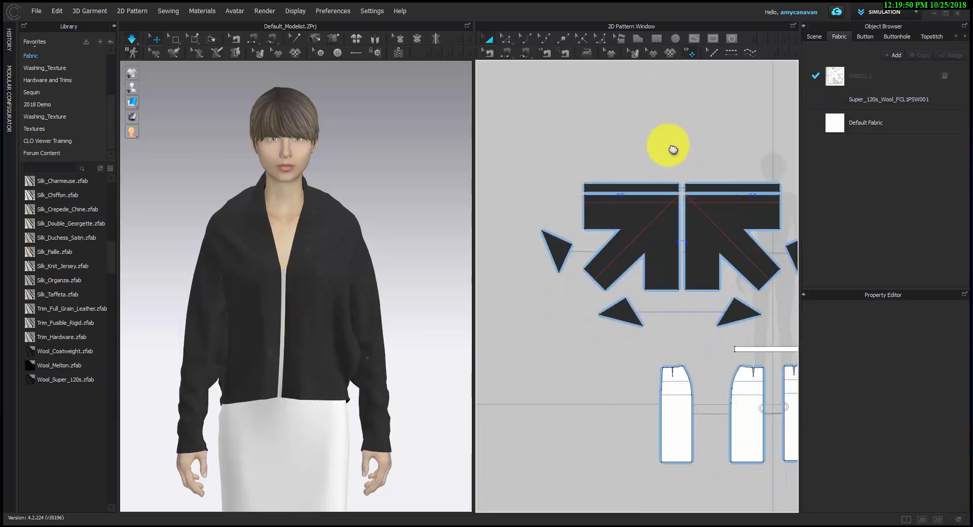
pyautogui.scroll(-1, 643, 213)
pyautogui.moveTo(619, 275); pyautogui.dragTo(537, 263, button='right')
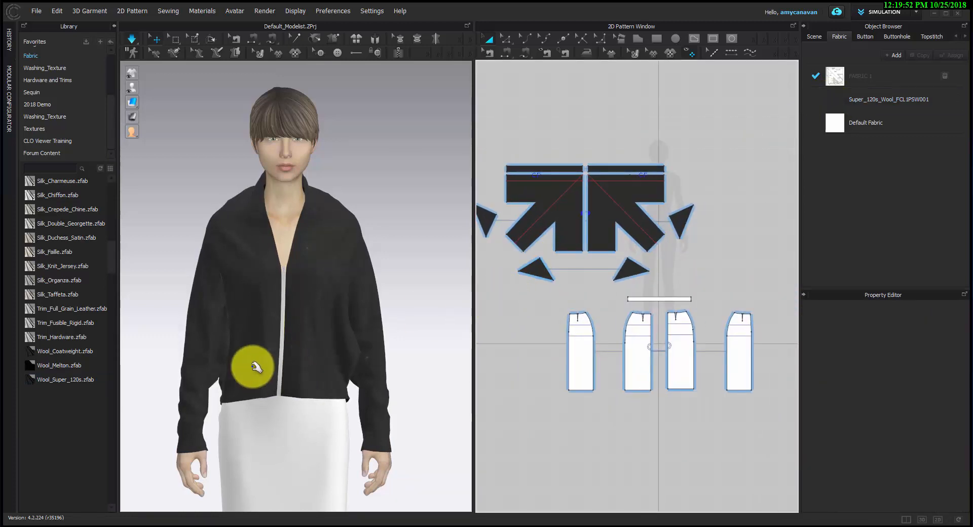
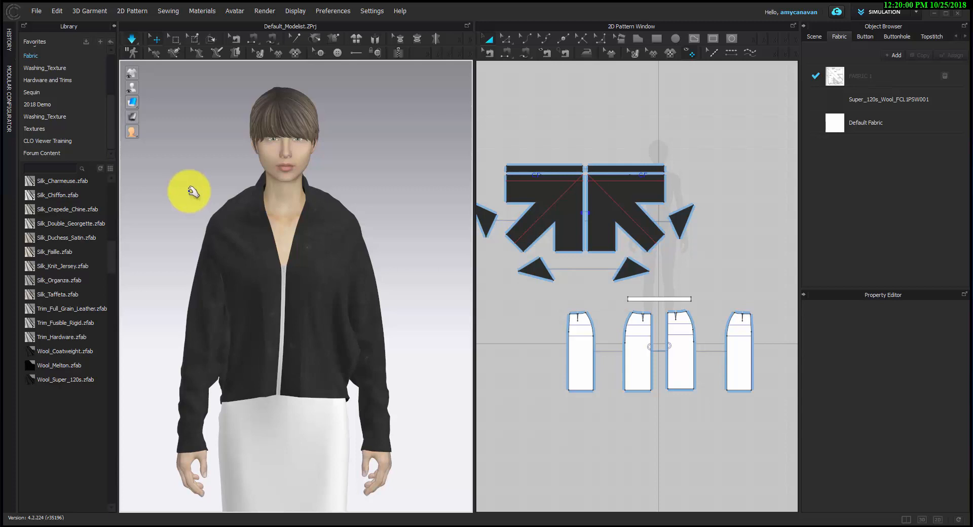
# - Tug the hems of both jacket fronts into place during simulation, then stop it and bring the zipper into close view
pyautogui.click(246, 400)
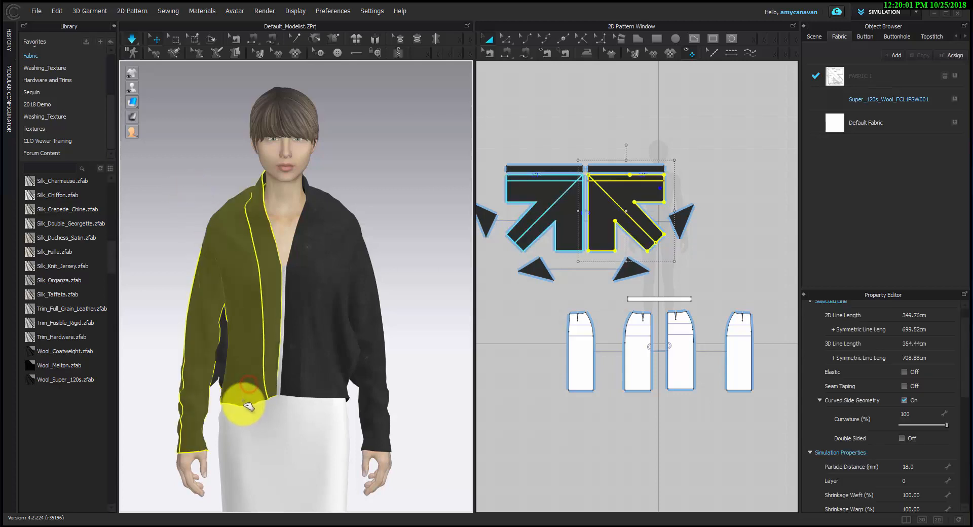
pyautogui.click(308, 395)
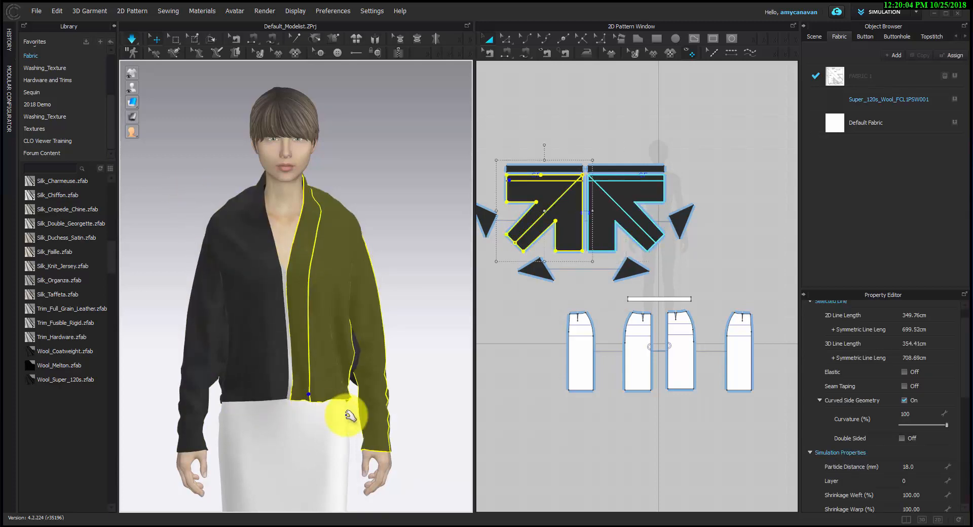
pyautogui.click(427, 372)
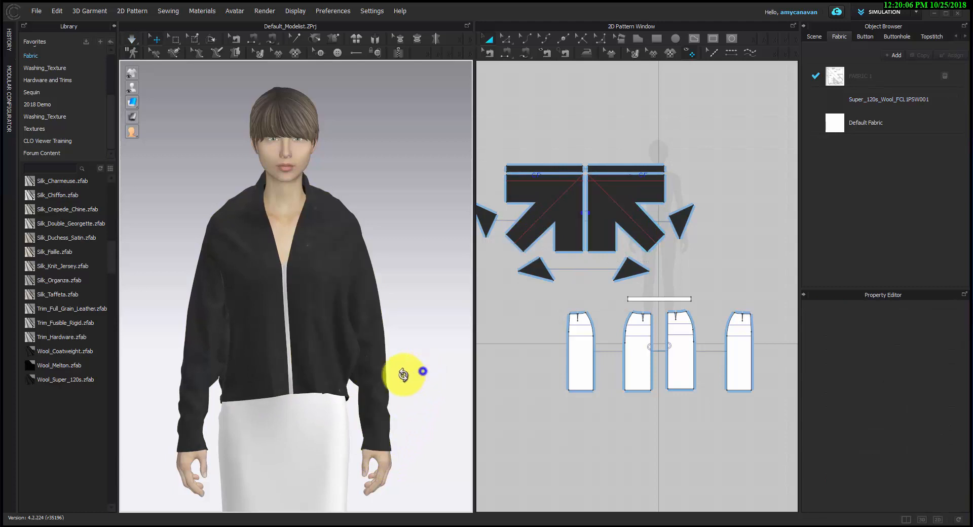
pyautogui.moveTo(403, 375); pyautogui.dragTo(426, 376, button='right')
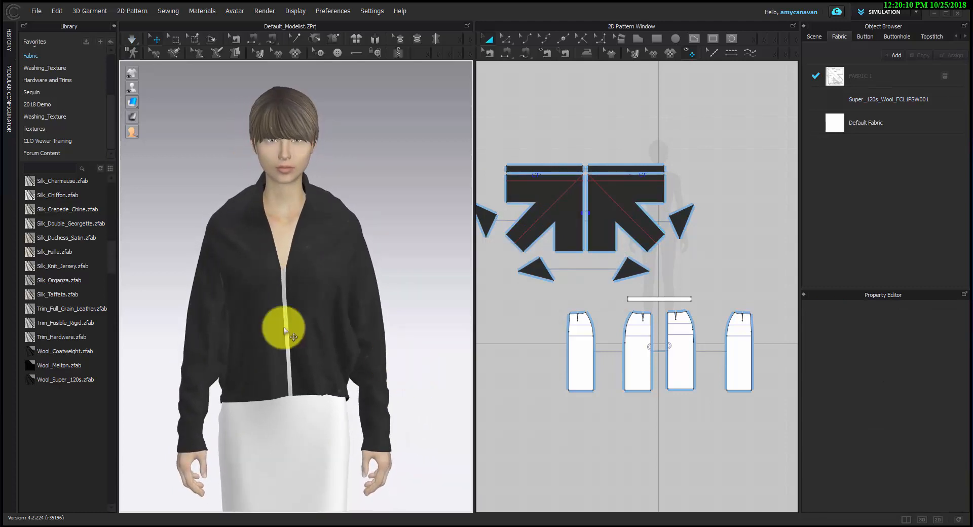
pyautogui.scroll(5, 272, 285)
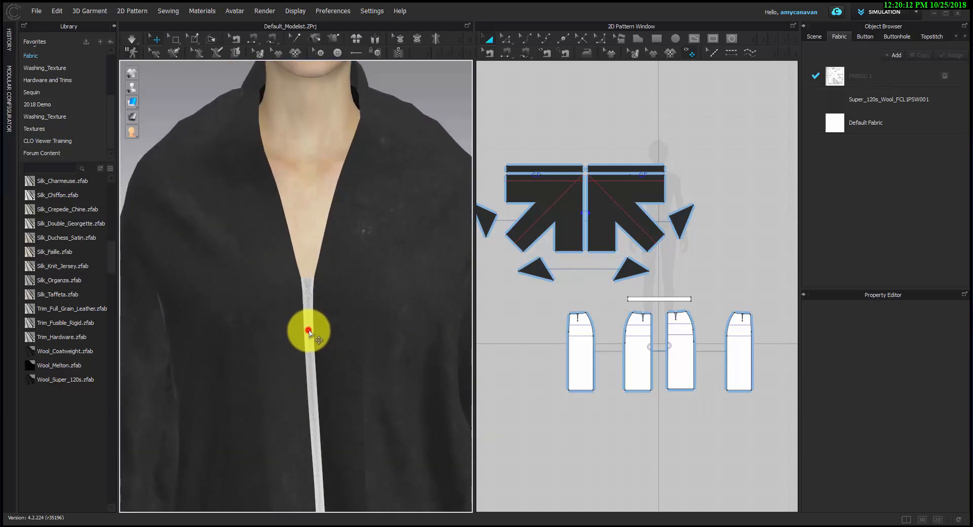
# - Recolour the front zipper tape to match the jacket by sampling the wool's dark grey, #2D2E2D
pyautogui.click(308, 331)
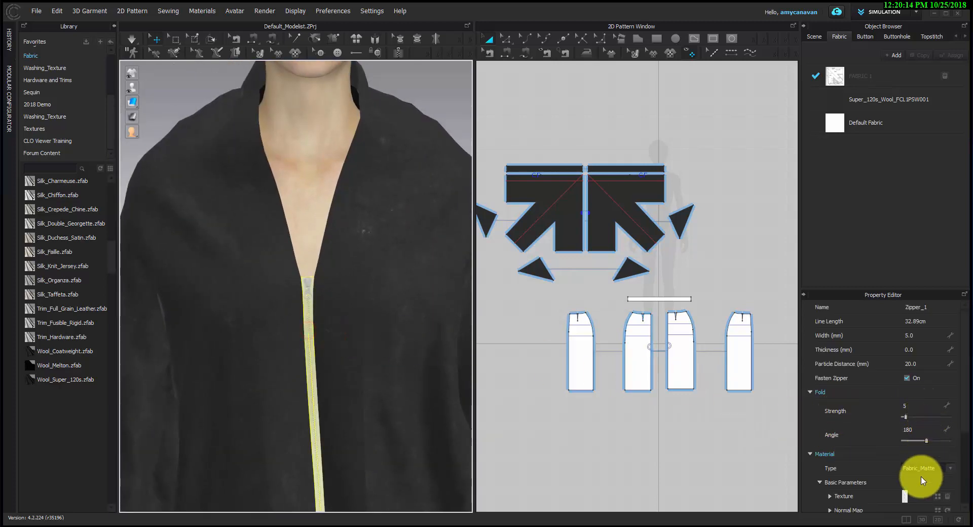
pyautogui.scroll(-3, 943, 439)
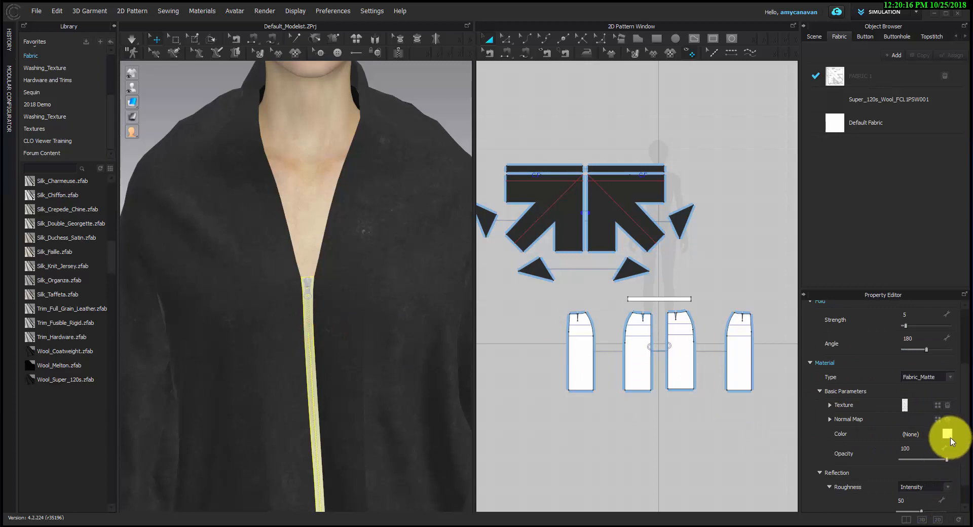
pyautogui.click(947, 435)
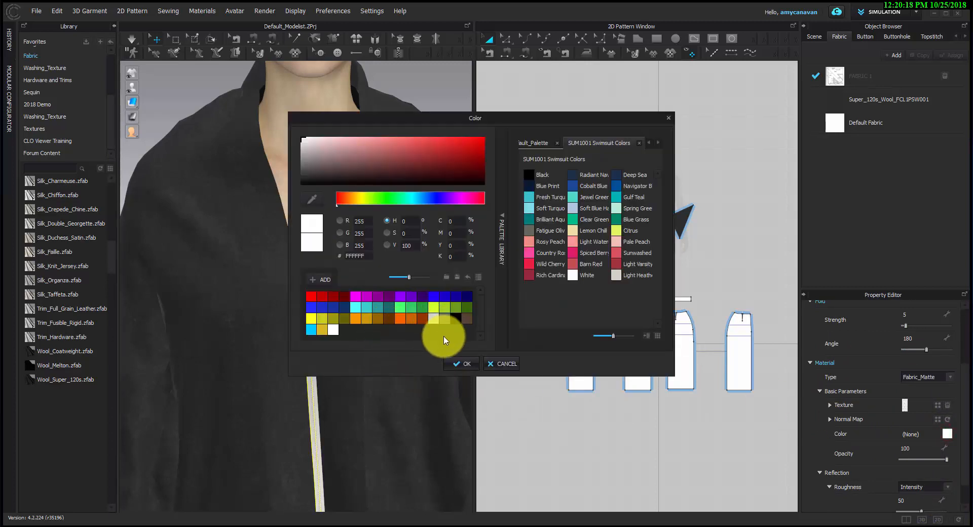
pyautogui.click(444, 320)
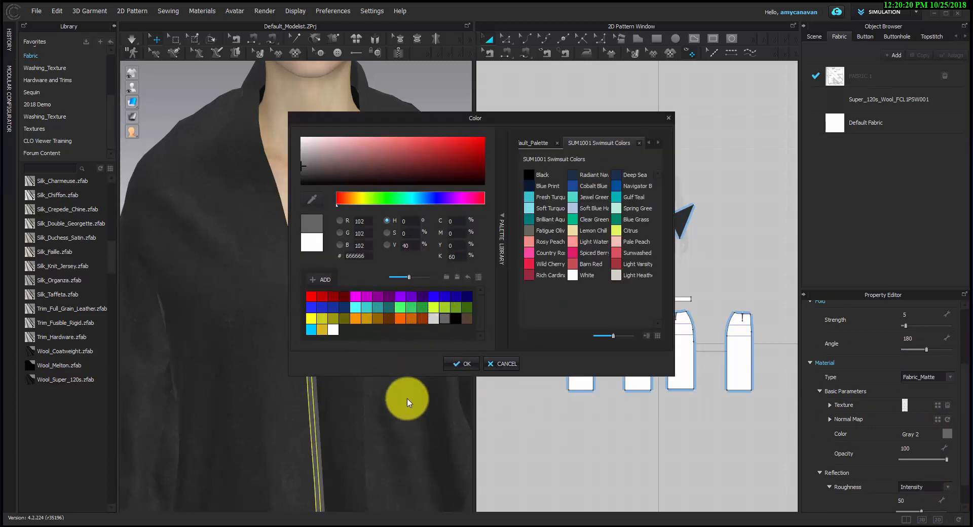
pyautogui.click(321, 279)
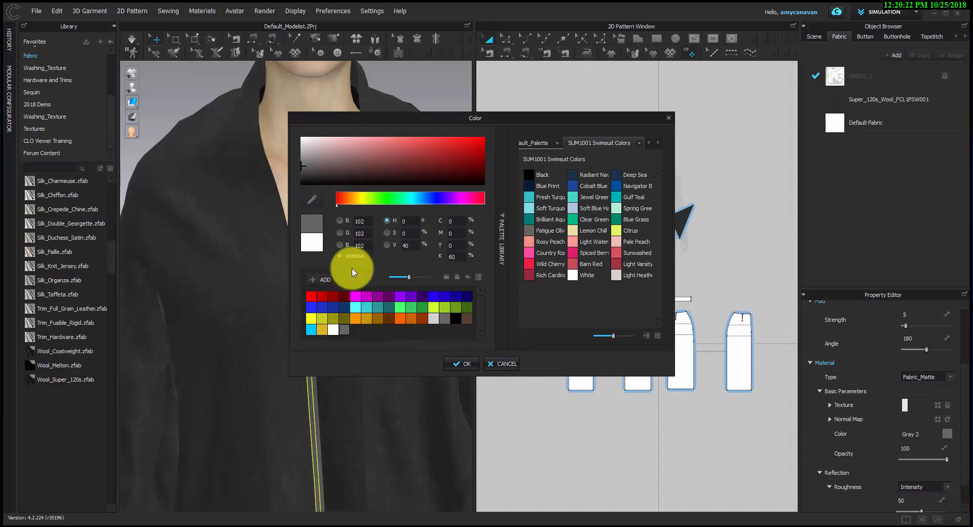
pyautogui.click(311, 199)
pyautogui.click(246, 271)
pyautogui.click(464, 363)
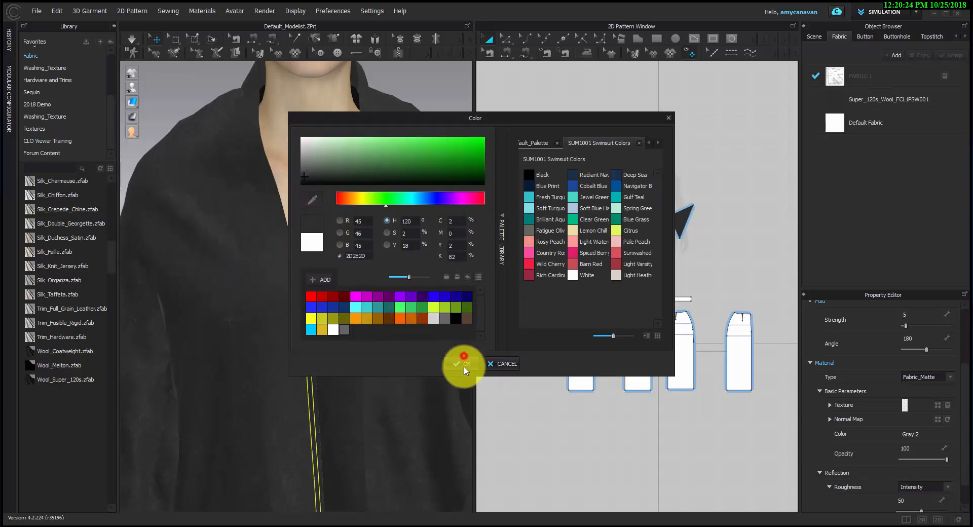
pyautogui.click(383, 385)
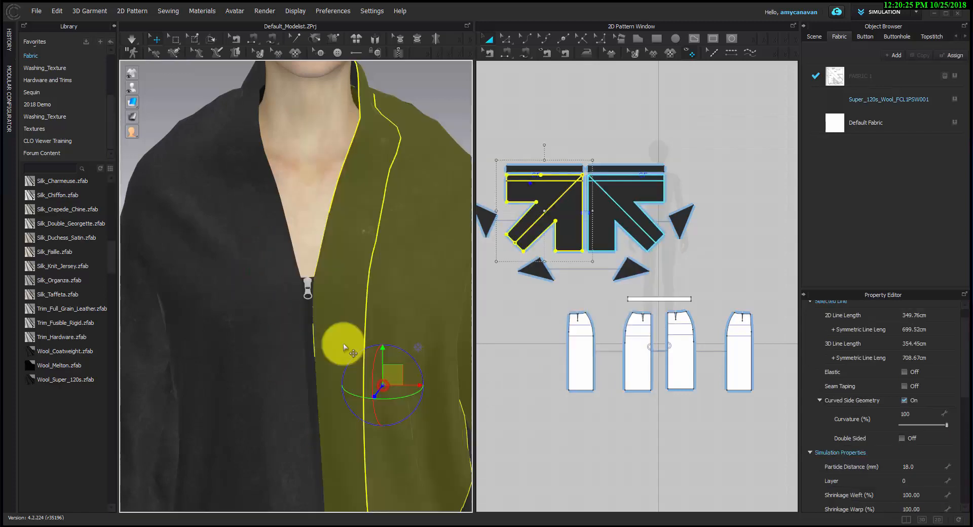
# - Give the zipper's slider and pull the Metal material type and the colour Gray 2
pyautogui.click(307, 294)
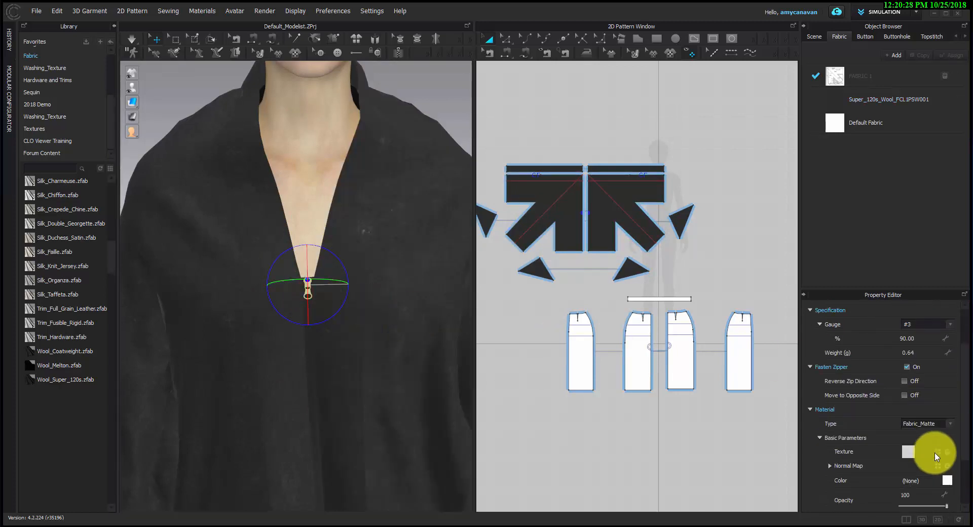
pyautogui.click(923, 425)
pyautogui.click(923, 491)
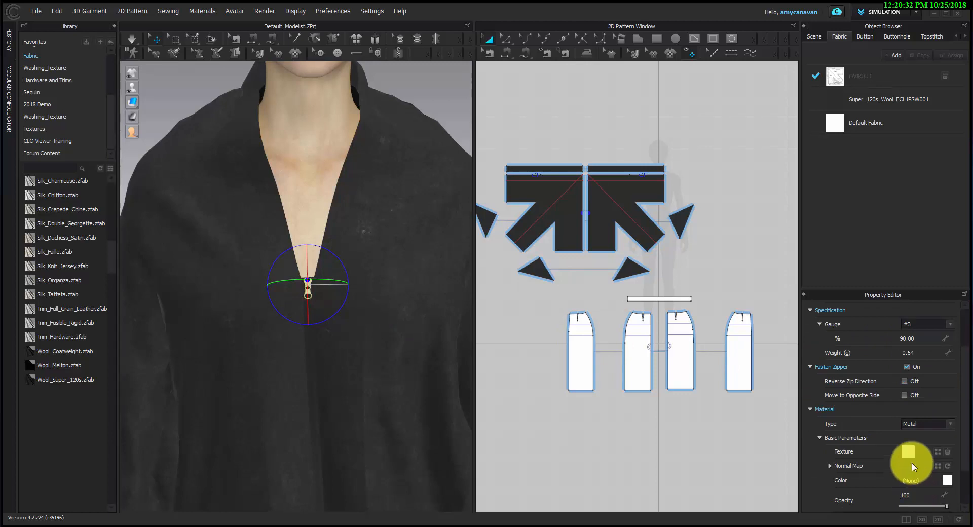
pyautogui.click(946, 481)
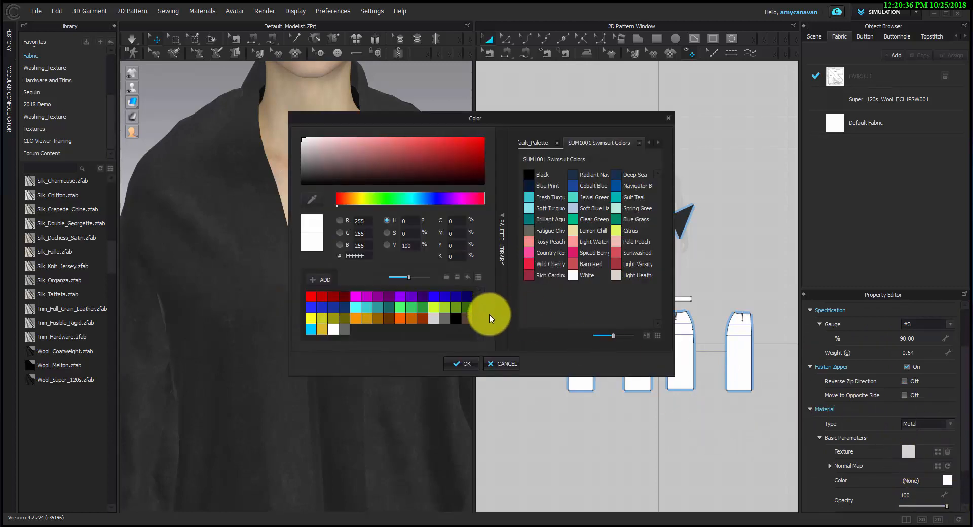
pyautogui.click(442, 319)
pyautogui.click(451, 365)
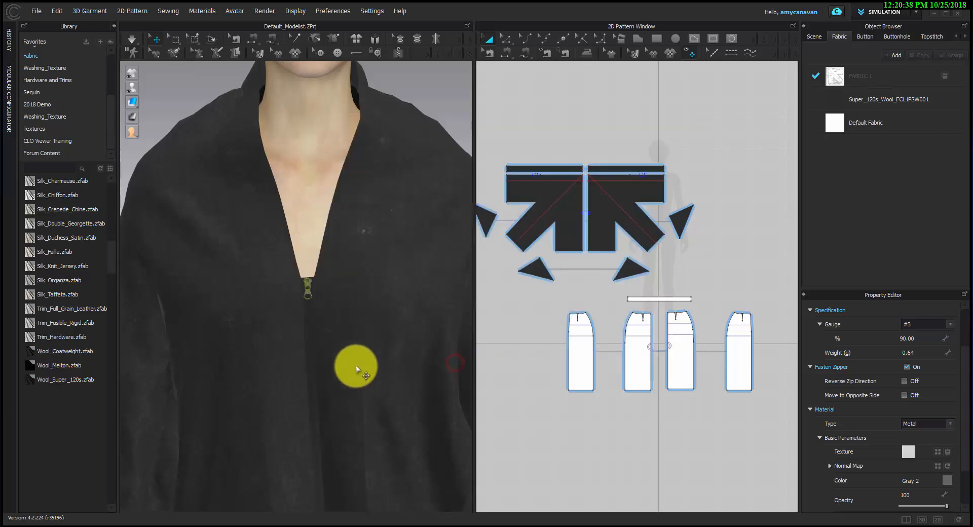
# - Zoom in on the zipper and adjust the tape colour to the neutral dark grey #393939
pyautogui.scroll(6, 318, 332)
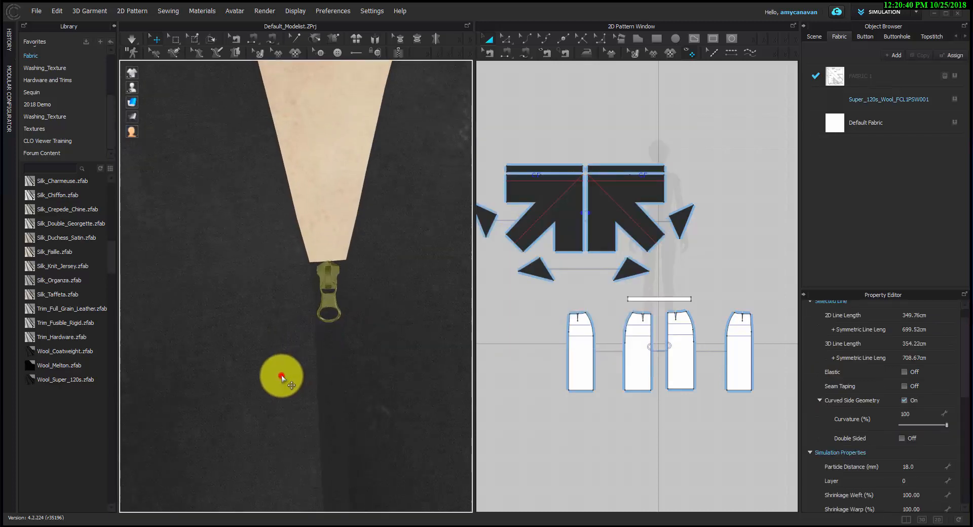
pyautogui.click(280, 375)
pyautogui.click(346, 368)
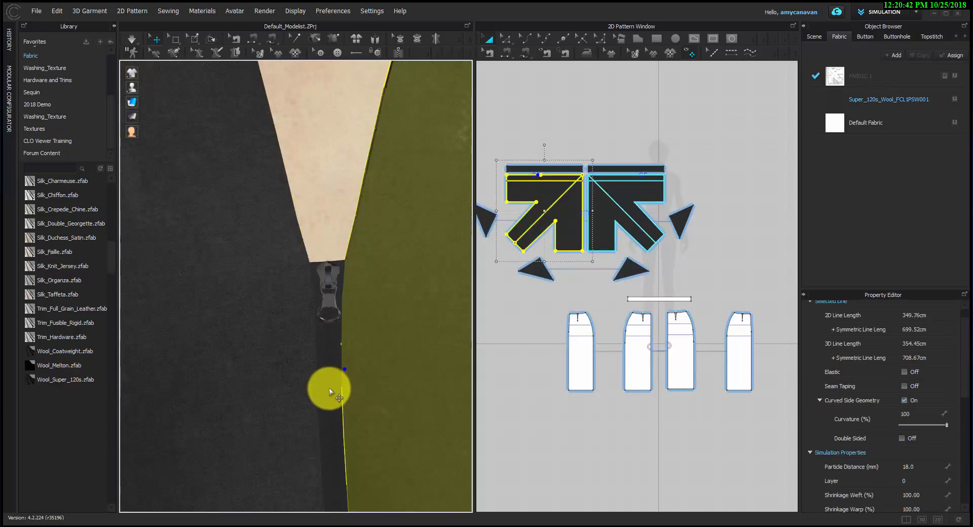
pyautogui.click(329, 387)
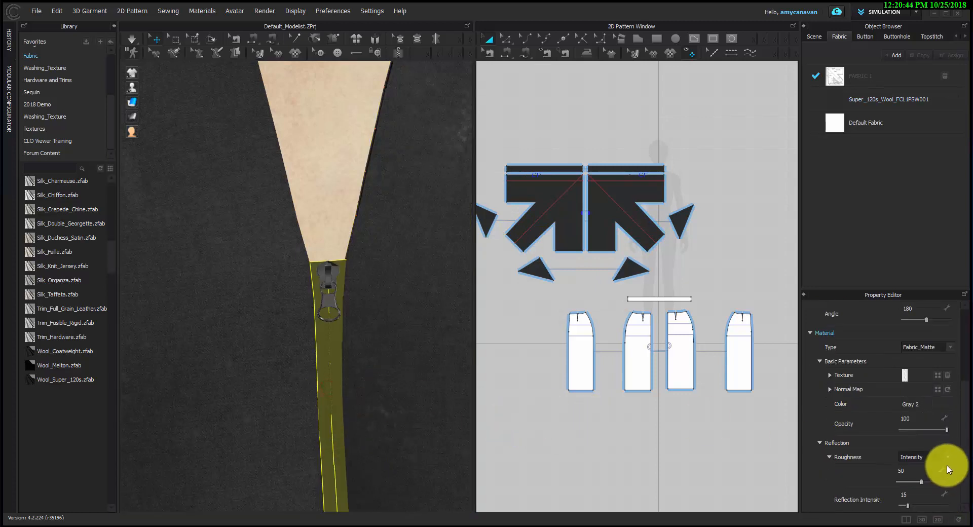
pyautogui.scroll(1, 940, 481)
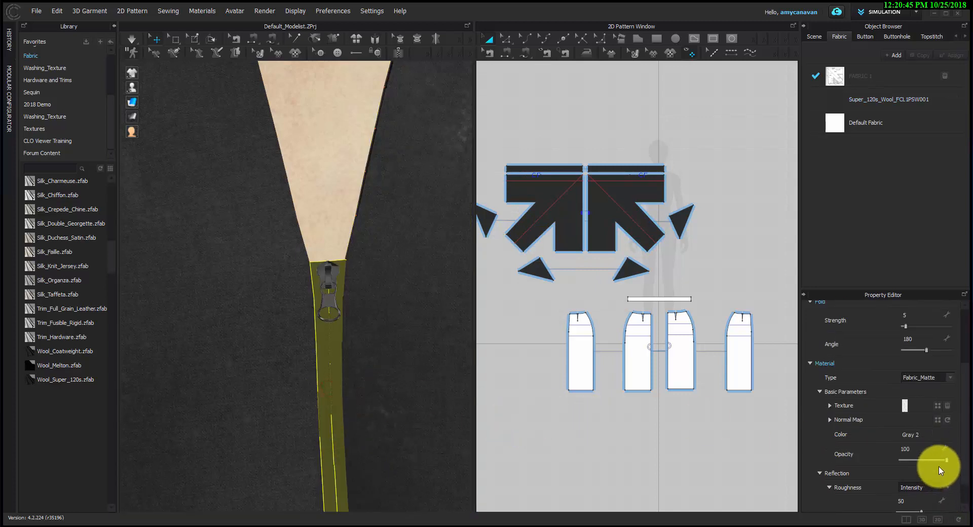
pyautogui.click(941, 436)
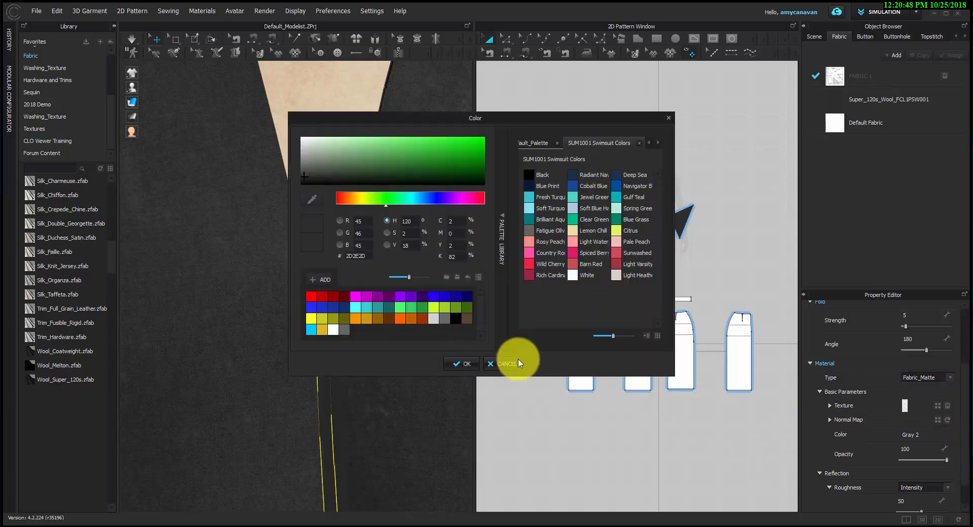
pyautogui.moveTo(304, 178); pyautogui.dragTo(301, 176)
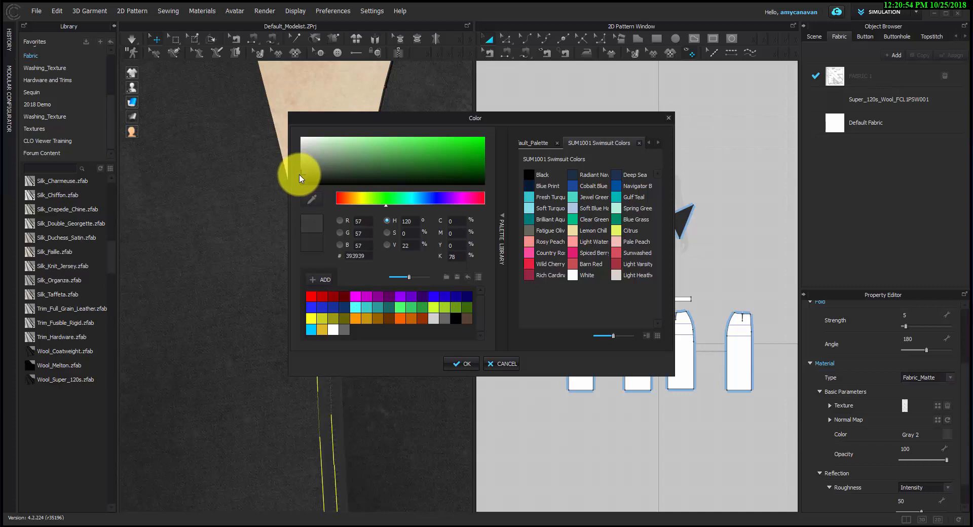
pyautogui.click(464, 364)
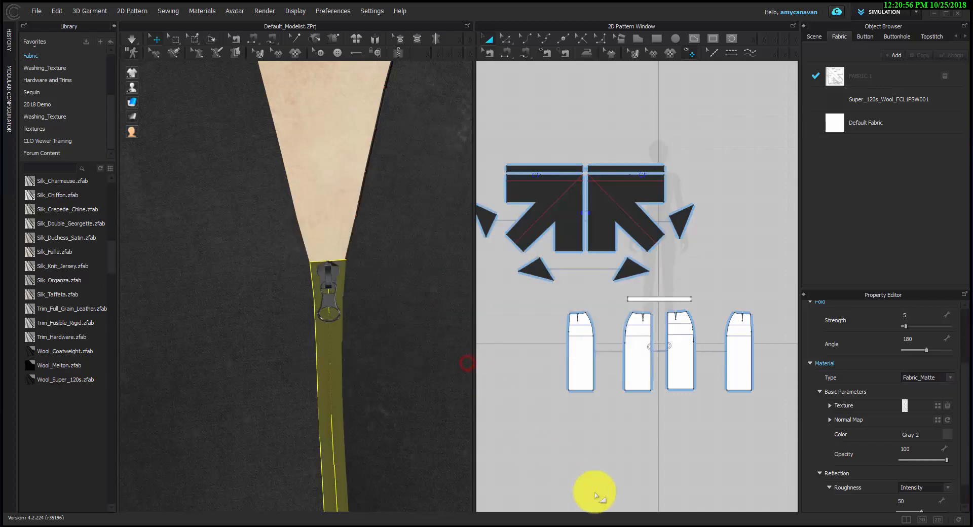
pyautogui.click(599, 492)
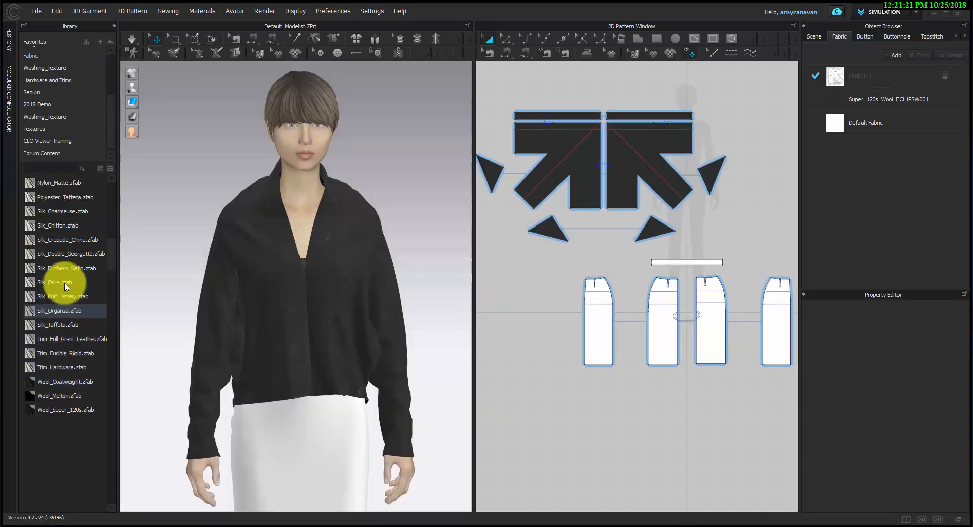
# - Apply the library's Cotton_Stretch_Velvet fabric from the Velvet folder to the skirt pieces' Default Fabric
pyautogui.scroll(4, 65, 282)
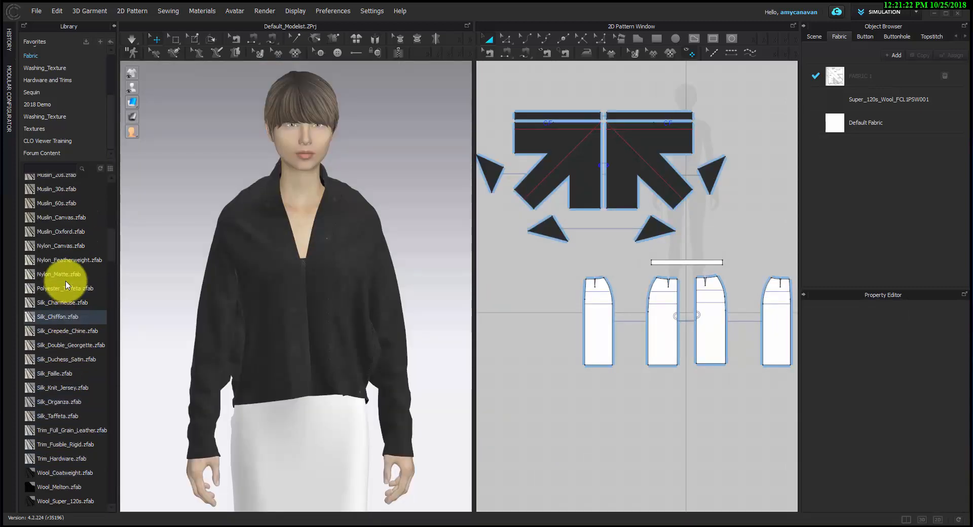
pyautogui.scroll(10, 65, 279)
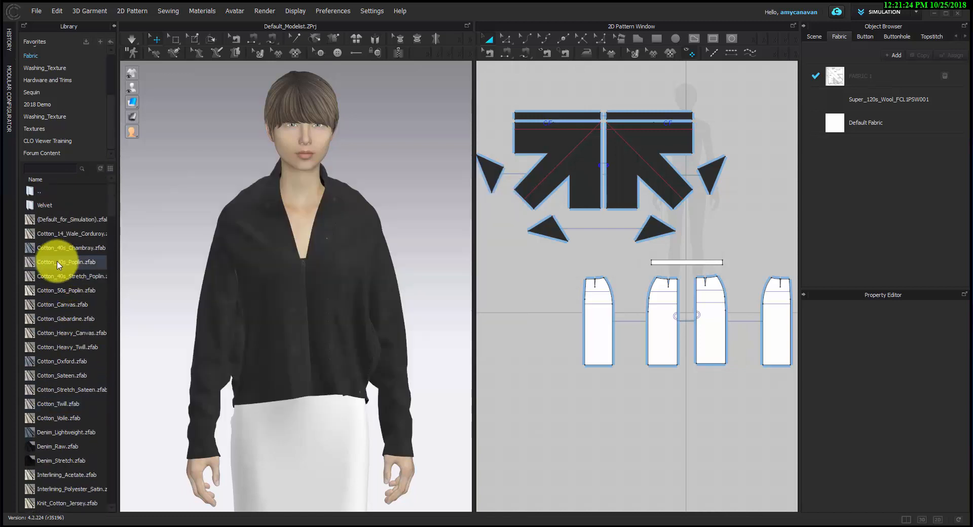
pyautogui.click(46, 209)
pyautogui.doubleClick(46, 207)
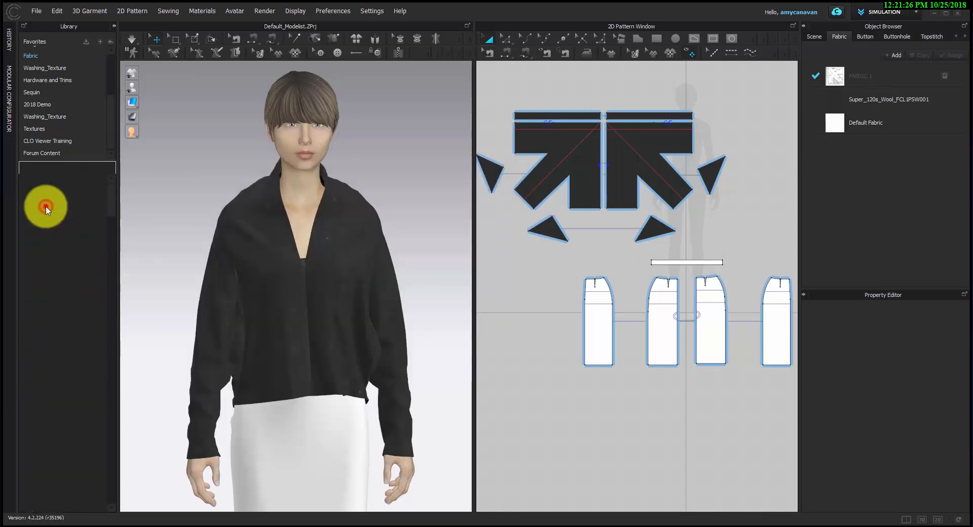
pyautogui.moveTo(51, 205); pyautogui.dragTo(582, 428)
pyautogui.scroll(-5, 446, 458)
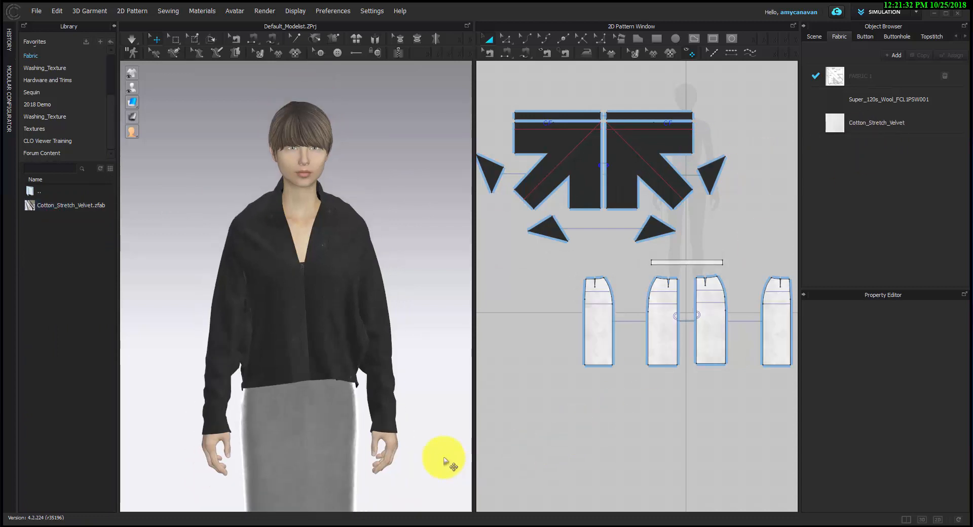
pyautogui.moveTo(408, 448)
pyautogui.mouseDown(button='right')
pyautogui.moveTo(273, 445)
pyautogui.moveTo(408, 448)
pyautogui.moveTo(393, 450)
pyautogui.mouseUp(button='right')
pyautogui.moveTo(393, 450)
pyautogui.mouseDown(button='middle')
pyautogui.moveTo(393, 397)
pyautogui.moveTo(395, 439)
pyautogui.mouseUp(button='middle')
pyautogui.scroll(-1, 599, 432)
# - Join the two mirrored front skirt panels into one full-width piece along their centre-front edge
pyautogui.moveTo(632, 407); pyautogui.dragTo(579, 440, button='middle')
pyautogui.scroll(5, 608, 404)
pyautogui.scroll(-1, 608, 404)
pyautogui.moveTo(847, 123); pyautogui.dragTo(578, 356)
pyautogui.rightClick(597, 311)
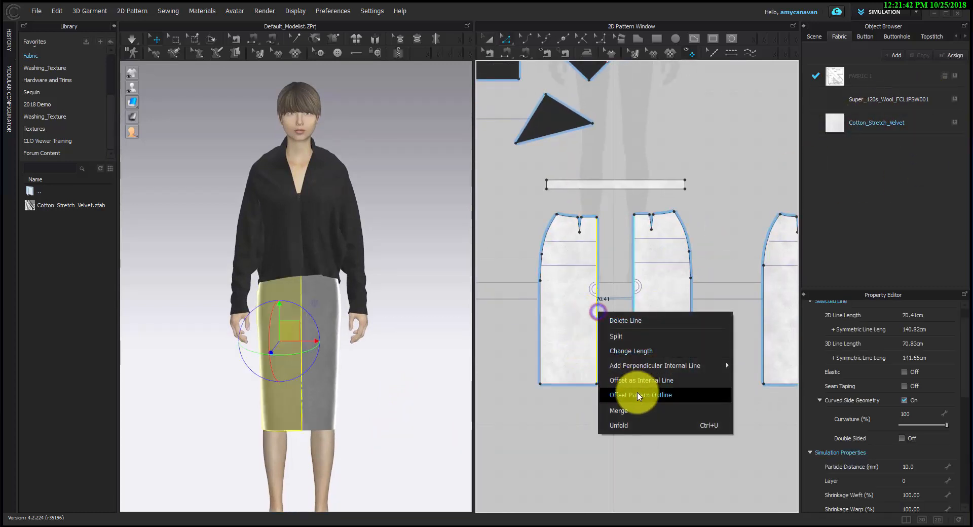
pyautogui.click(636, 406)
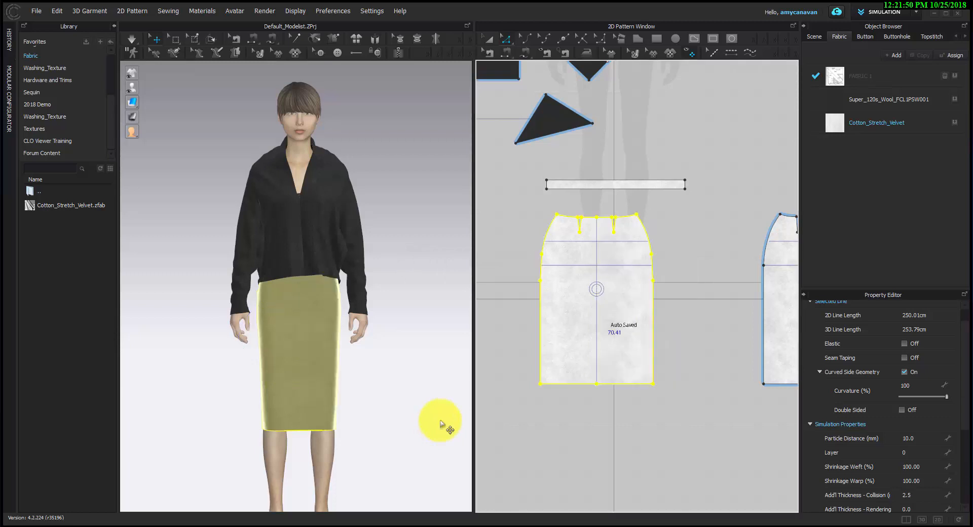
pyautogui.click(440, 421)
pyautogui.moveTo(411, 417)
pyautogui.mouseDown(button='right')
pyautogui.moveTo(391, 408)
pyautogui.moveTo(176, 408)
pyautogui.moveTo(406, 412)
pyautogui.mouseUp(button='right')
pyautogui.scroll(-1, 397, 401)
pyautogui.moveTo(397, 401); pyautogui.dragTo(387, 360, button='middle')
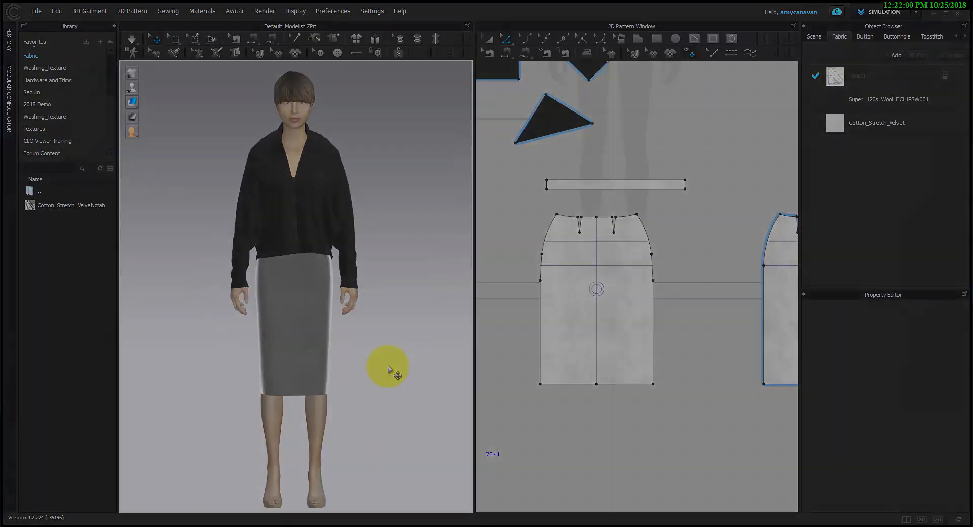